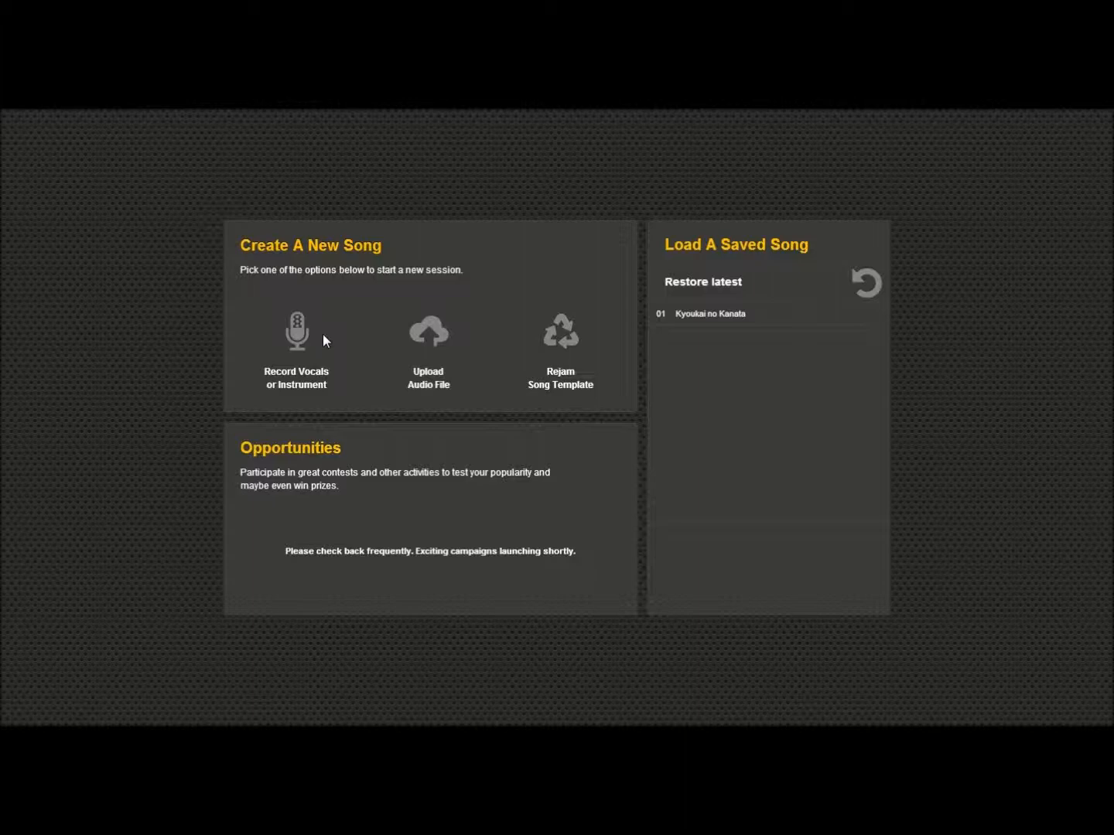
Step: Start a new song by recording vocals or an instrument, allowing camera and microphone access
left_click(323, 334)
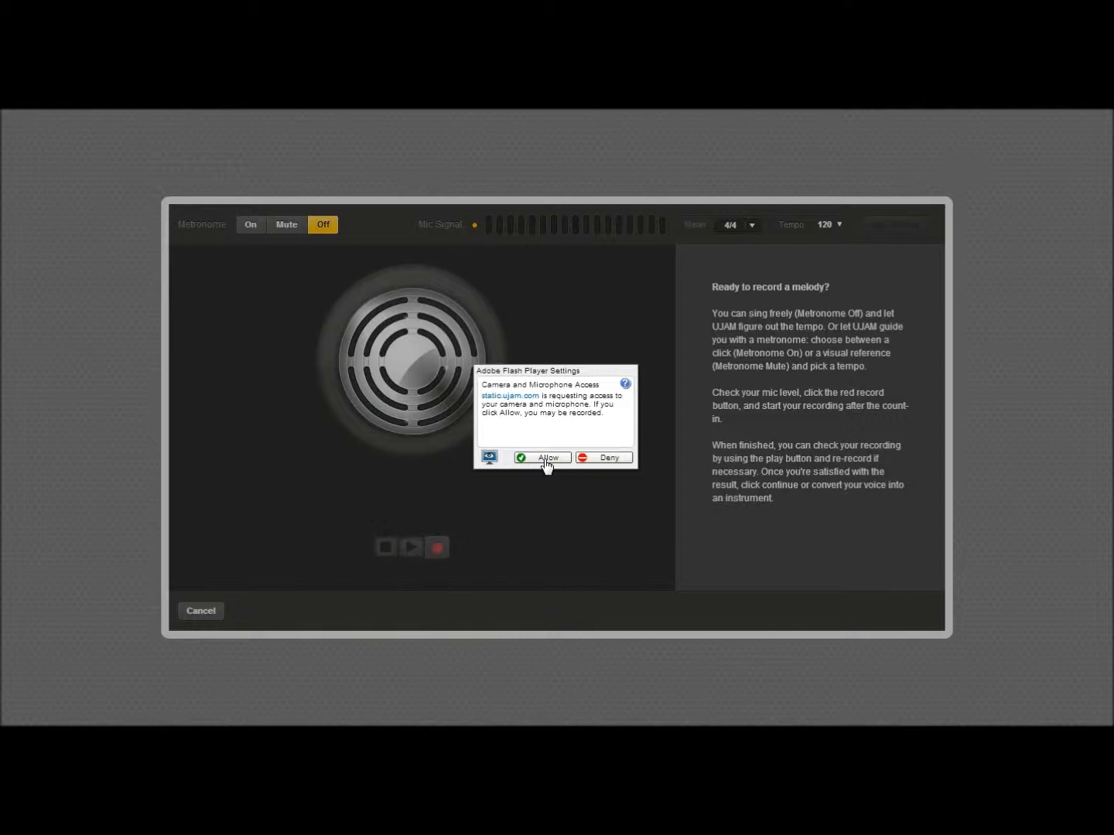
left_click(546, 459)
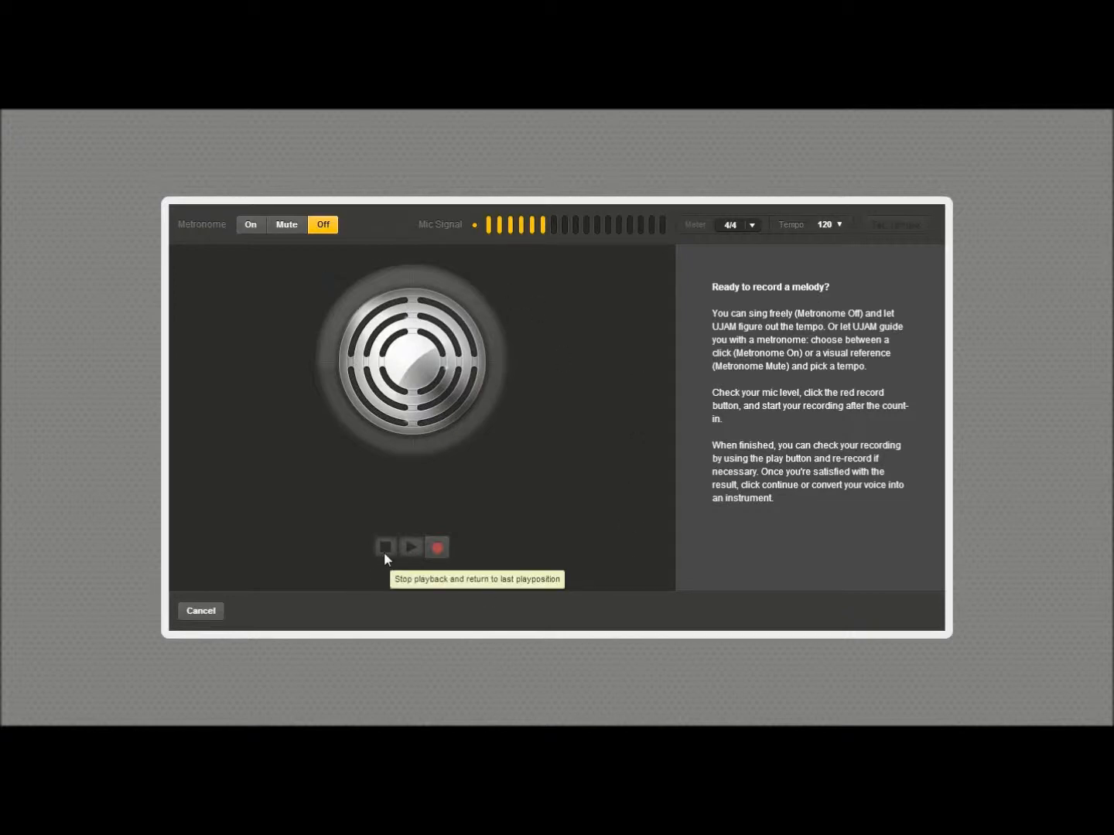
Step: Record a sung melody and stop the recording
left_click(438, 546)
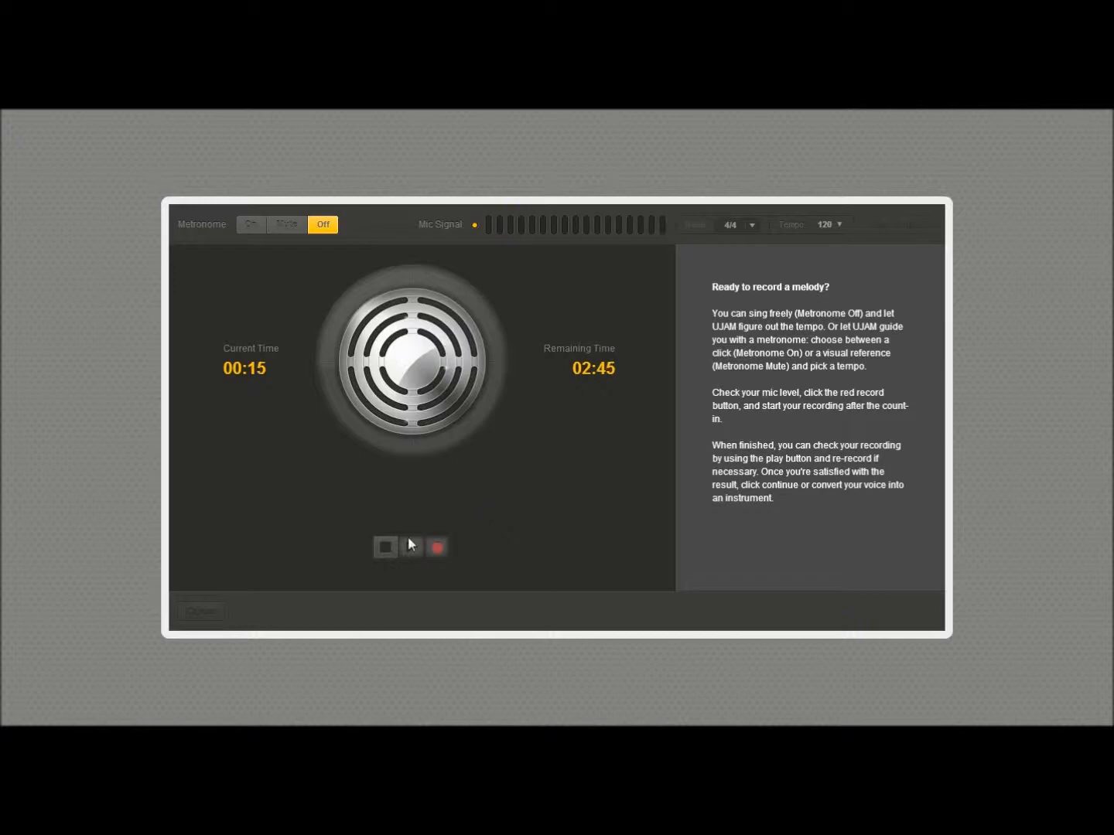
left_click(385, 547)
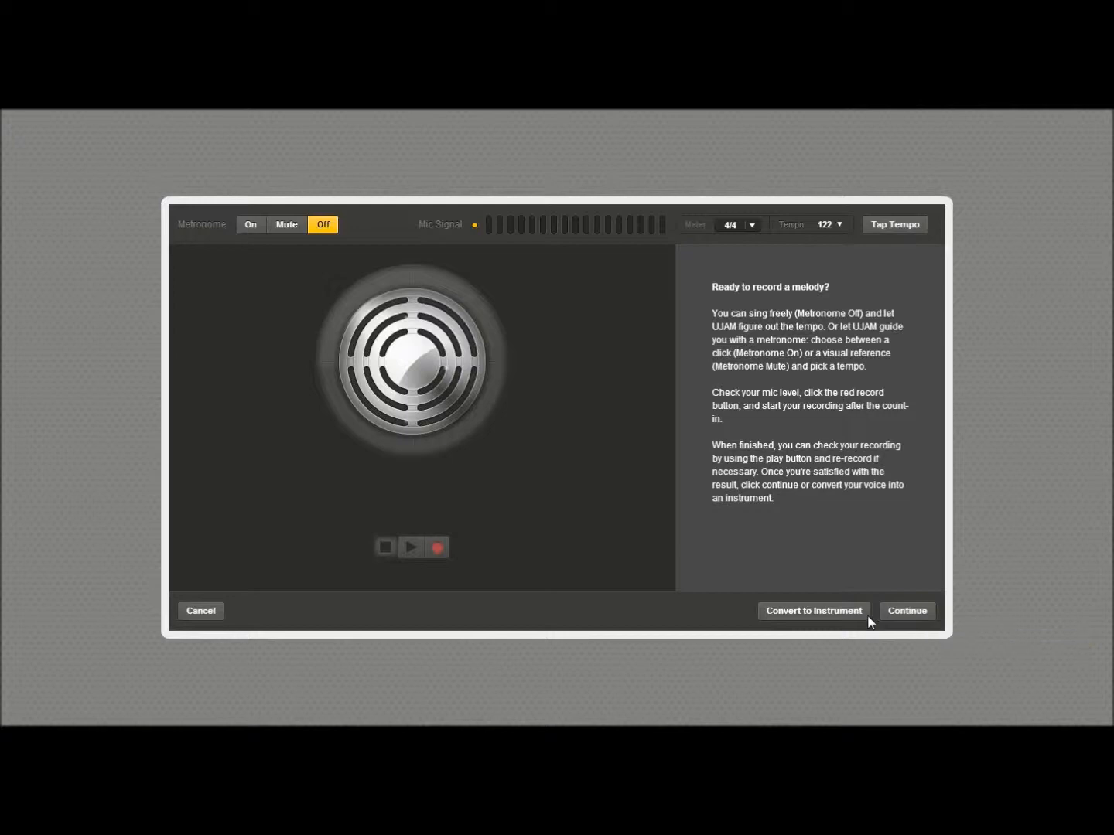
Step: Convert the recording to an instrument and play back the result before stopping it
left_click(833, 609)
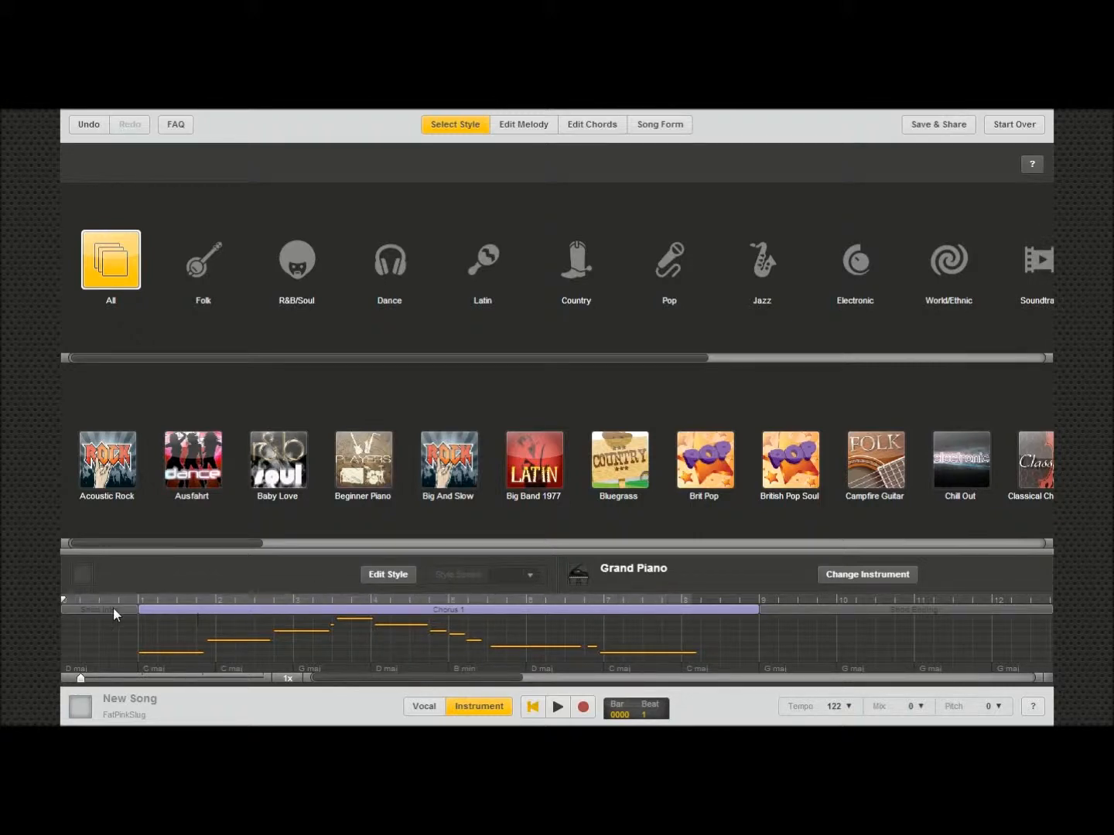
left_click(559, 708)
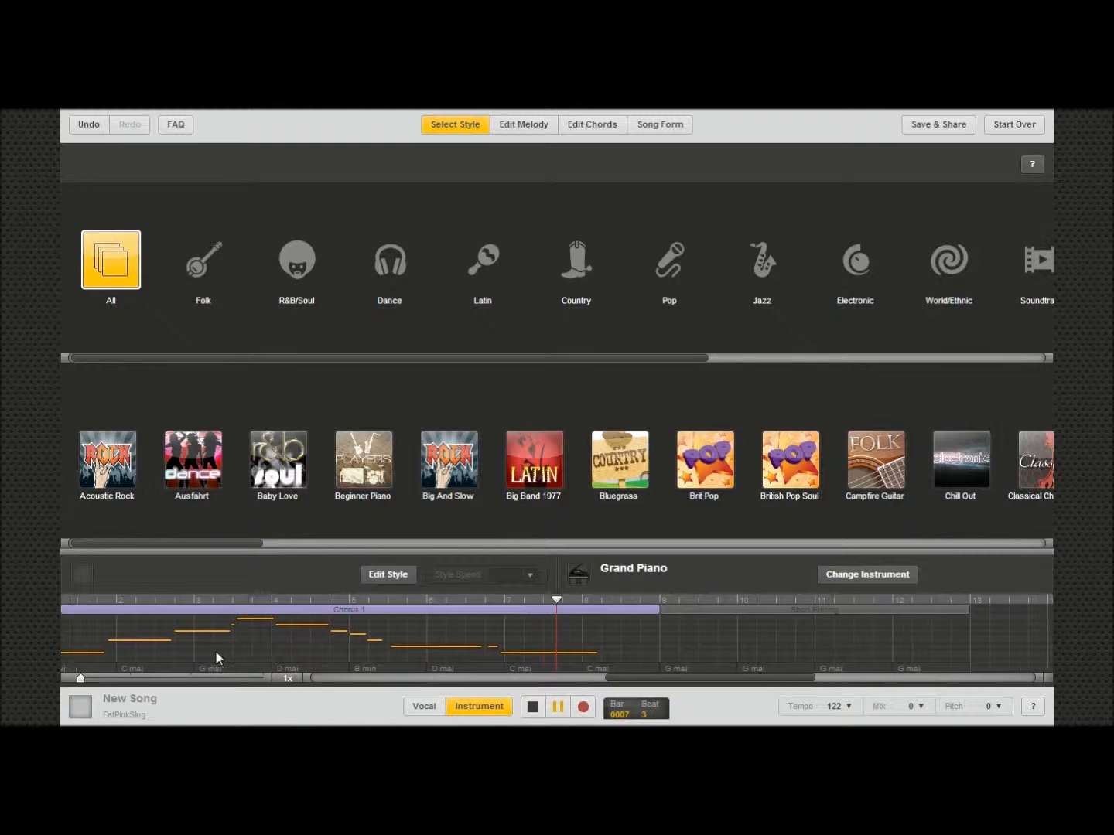
left_click(532, 706)
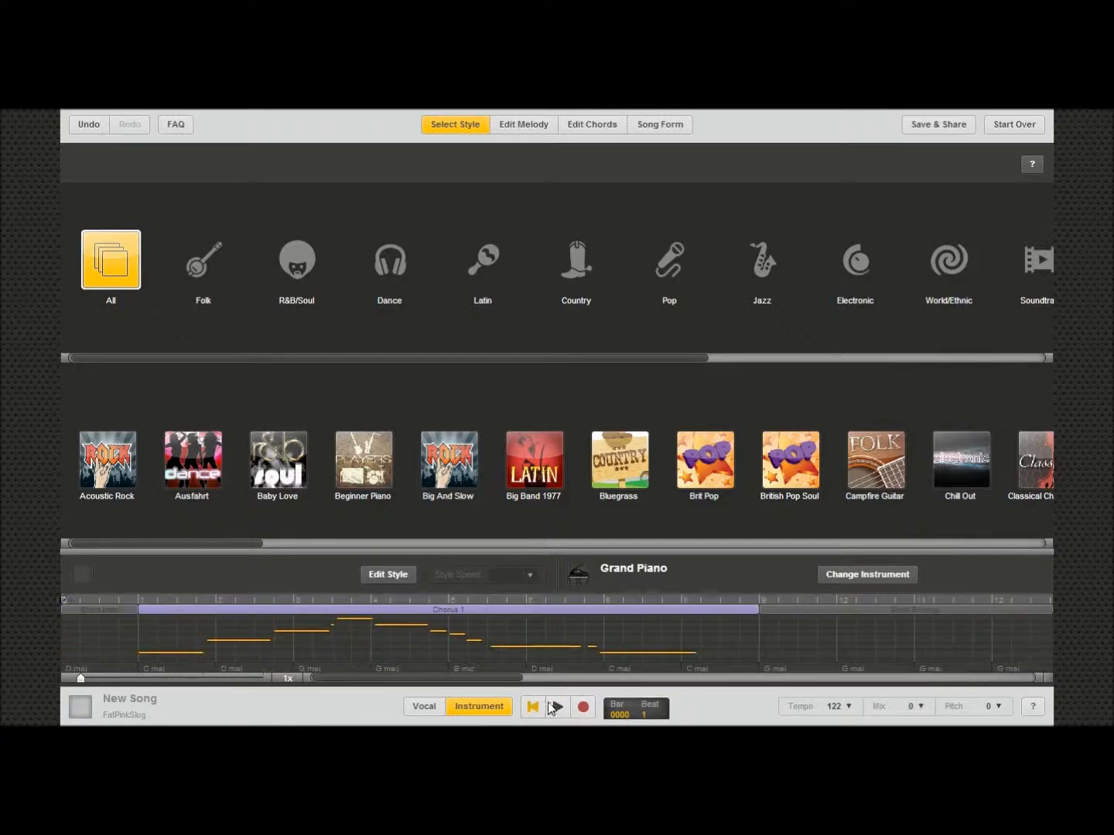
Step: Start over, discarding the current song
left_click(1019, 127)
left_click(680, 457)
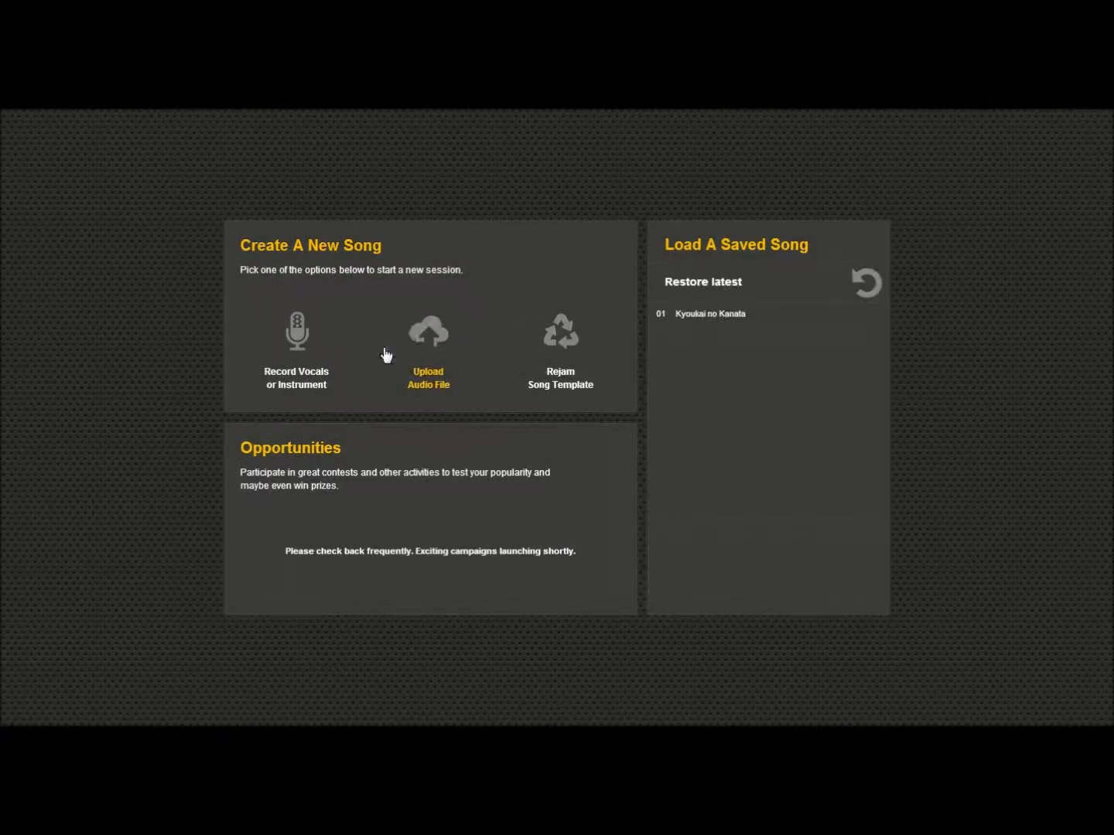
Step: Upload the Kyoukai no Kanata OP full Song mp3 file as the melody
left_click(430, 332)
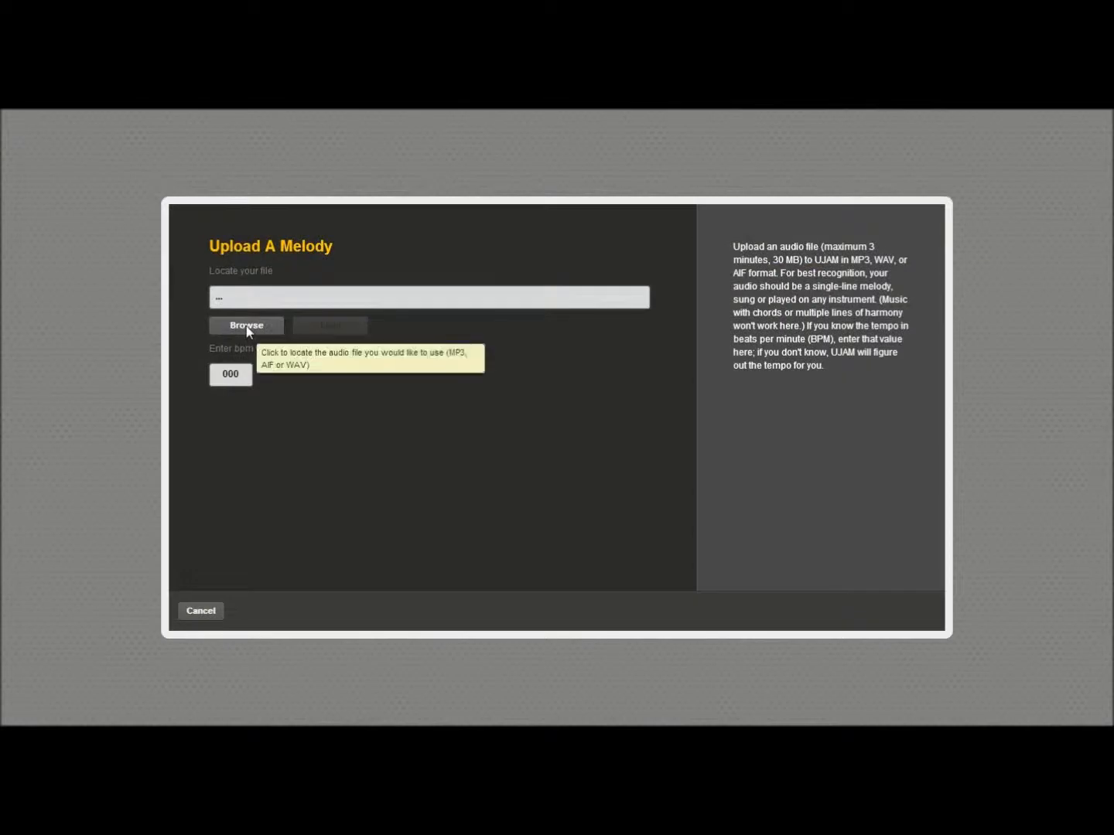
left_click(247, 331)
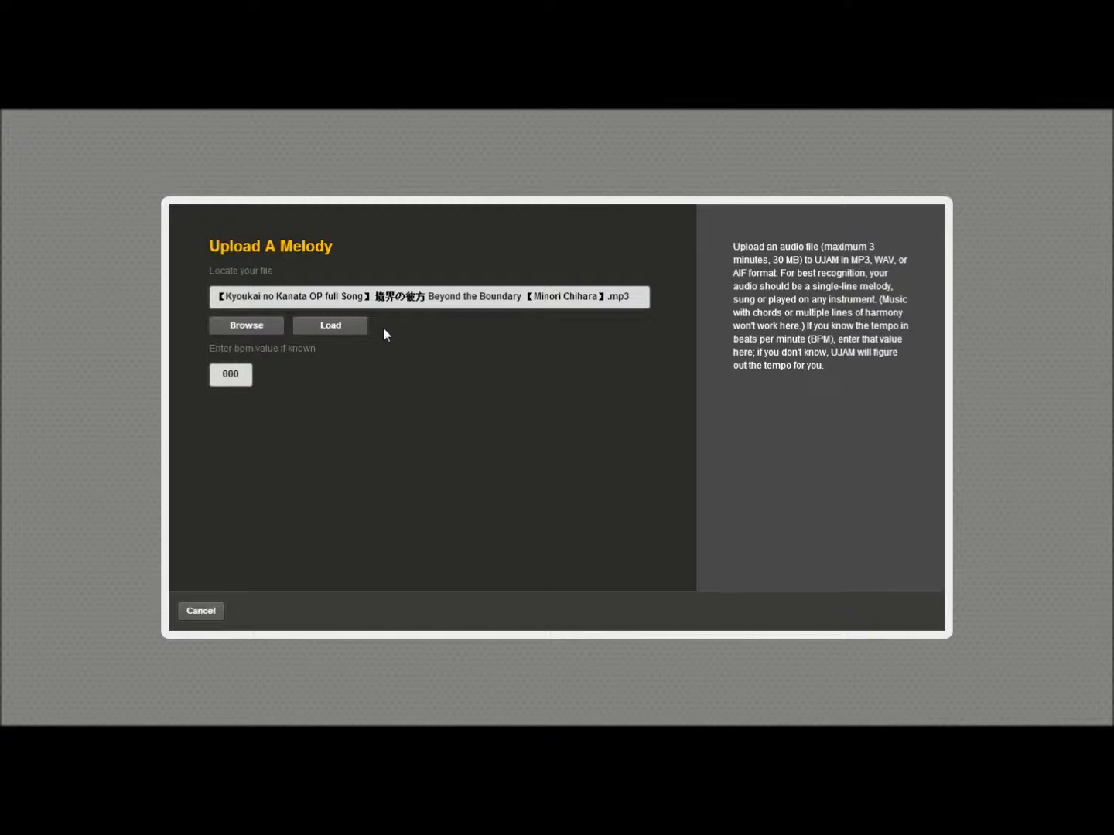
left_click(337, 325)
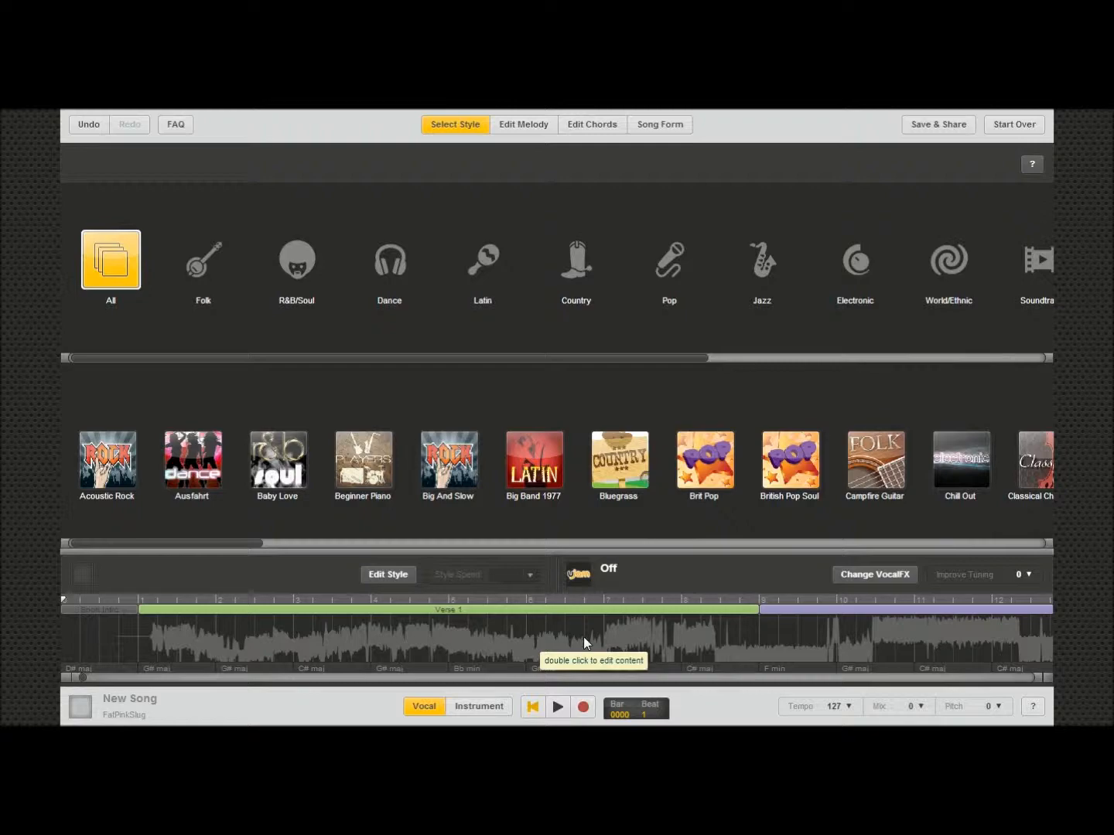
Step: Start over again, discarding the uploaded song
left_click(1015, 129)
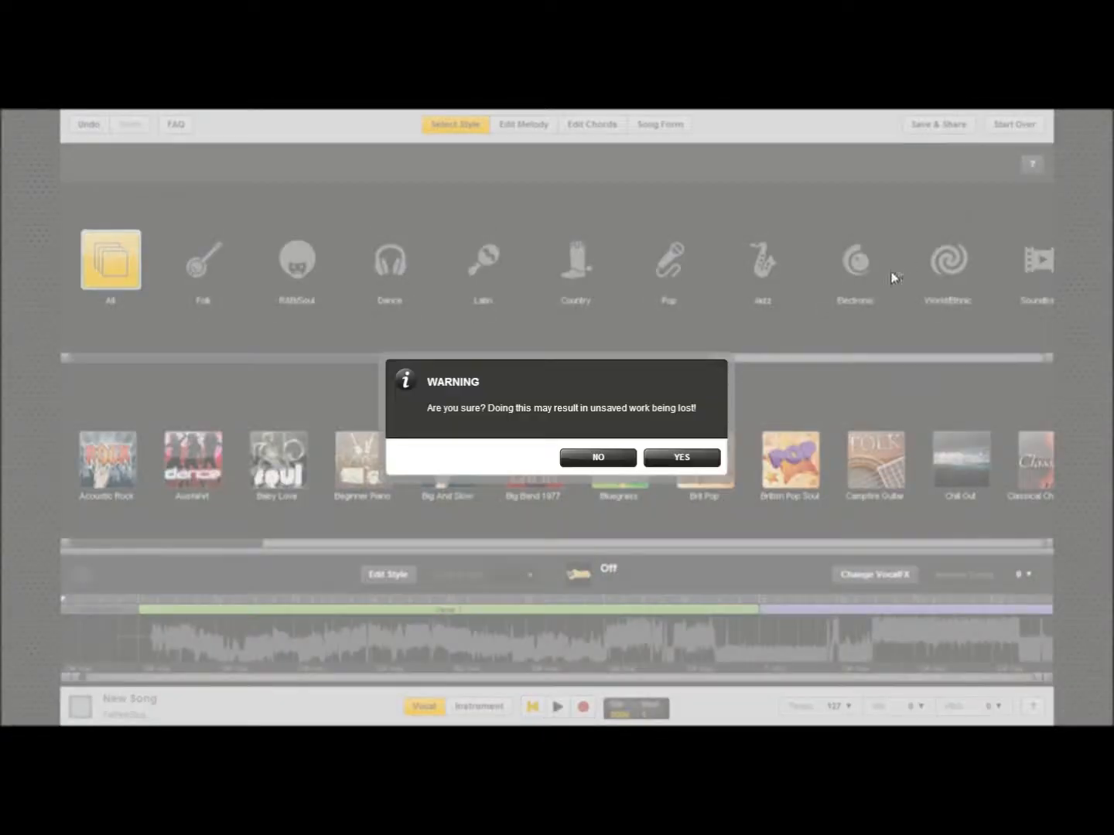
left_click(677, 457)
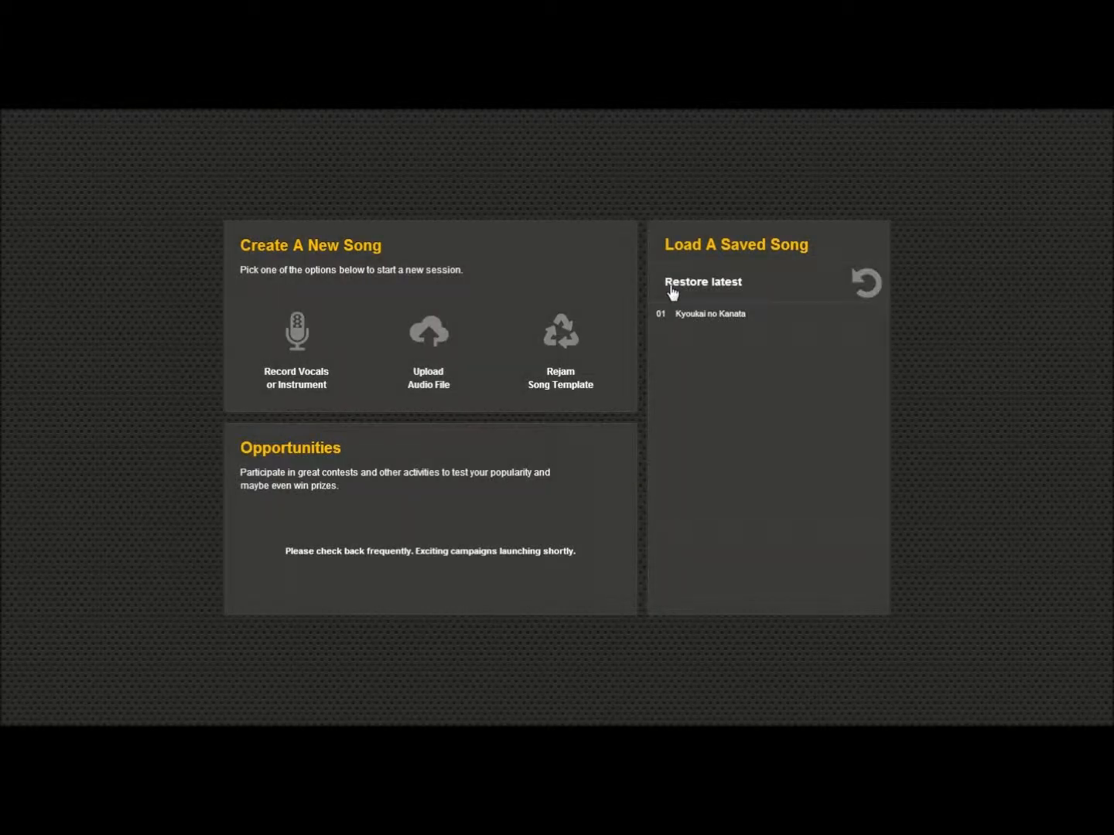
Step: Preview the Electro 01 song template and rejam it as a new song
left_click(564, 330)
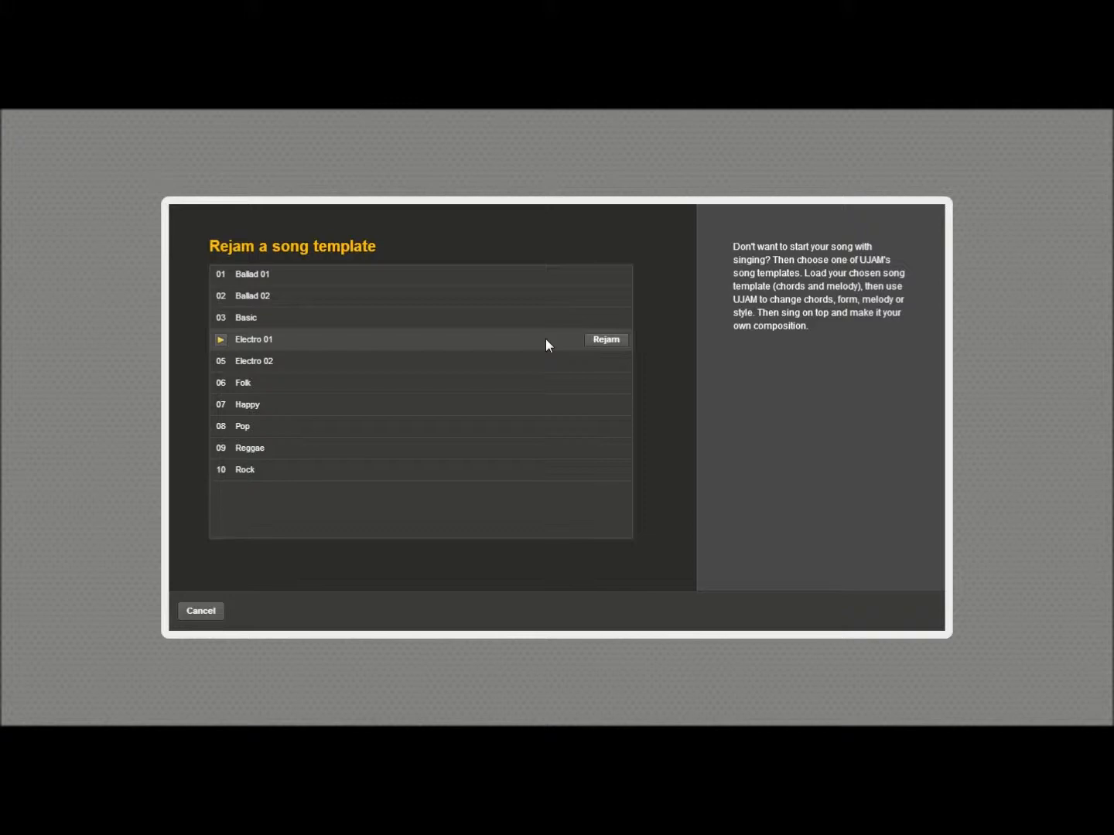
left_click(221, 340)
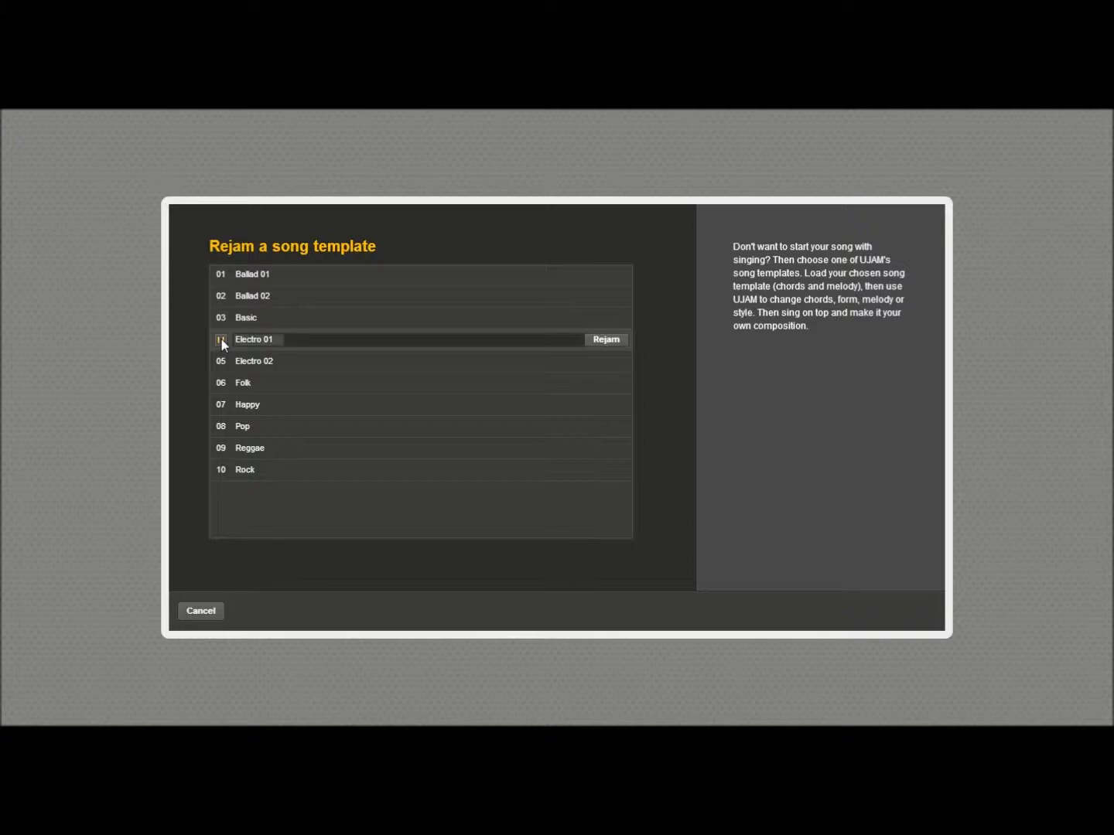
left_click(221, 338)
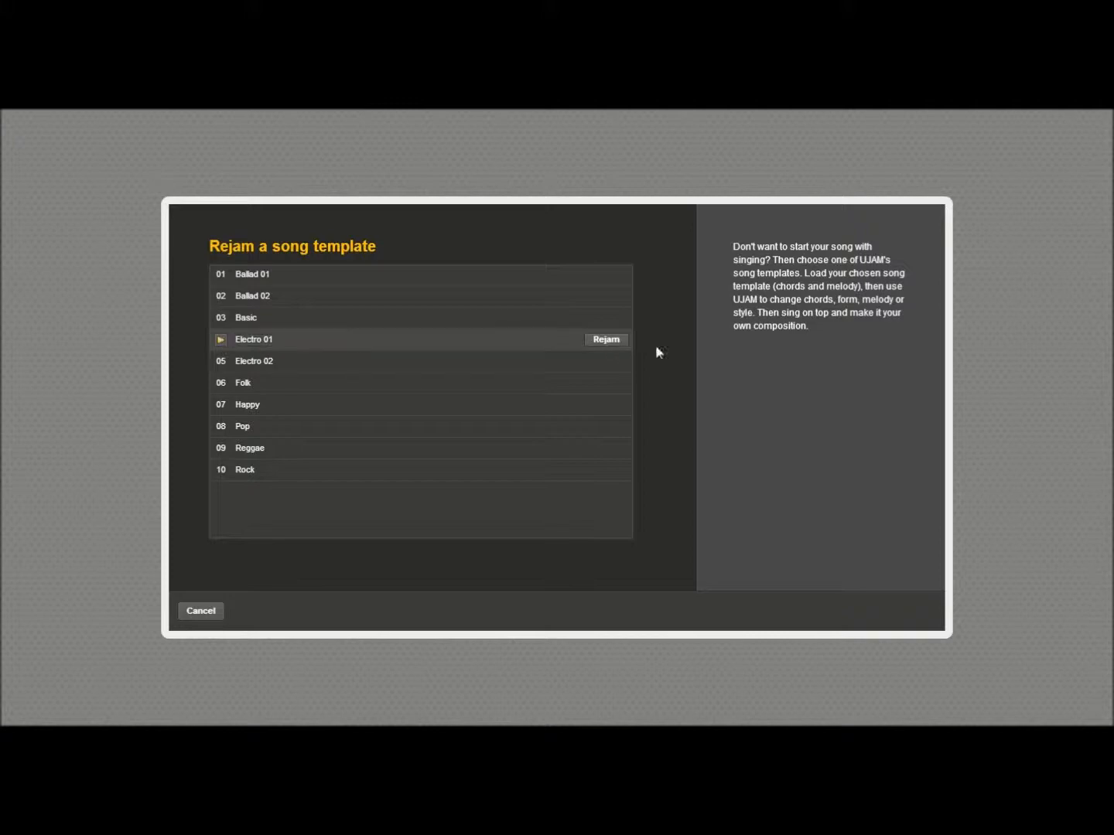
left_click(606, 340)
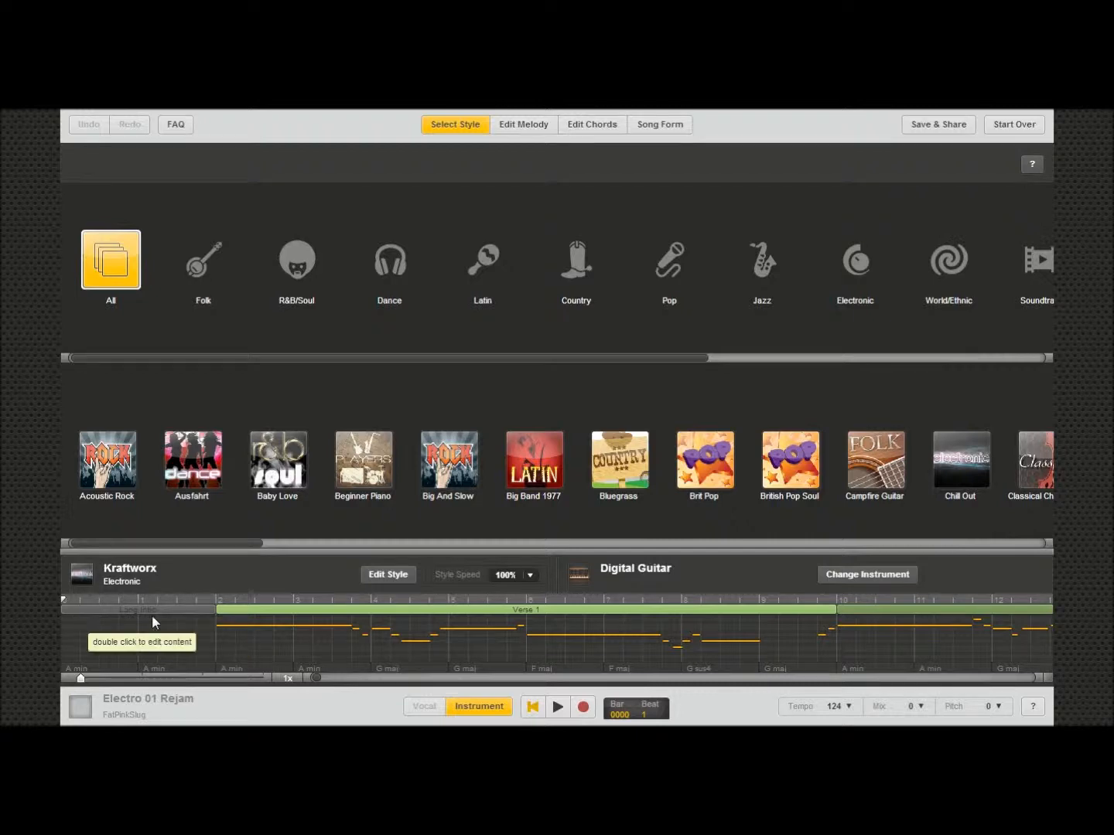
Step: Open the song form and set the intro to No Intro
left_click(672, 128)
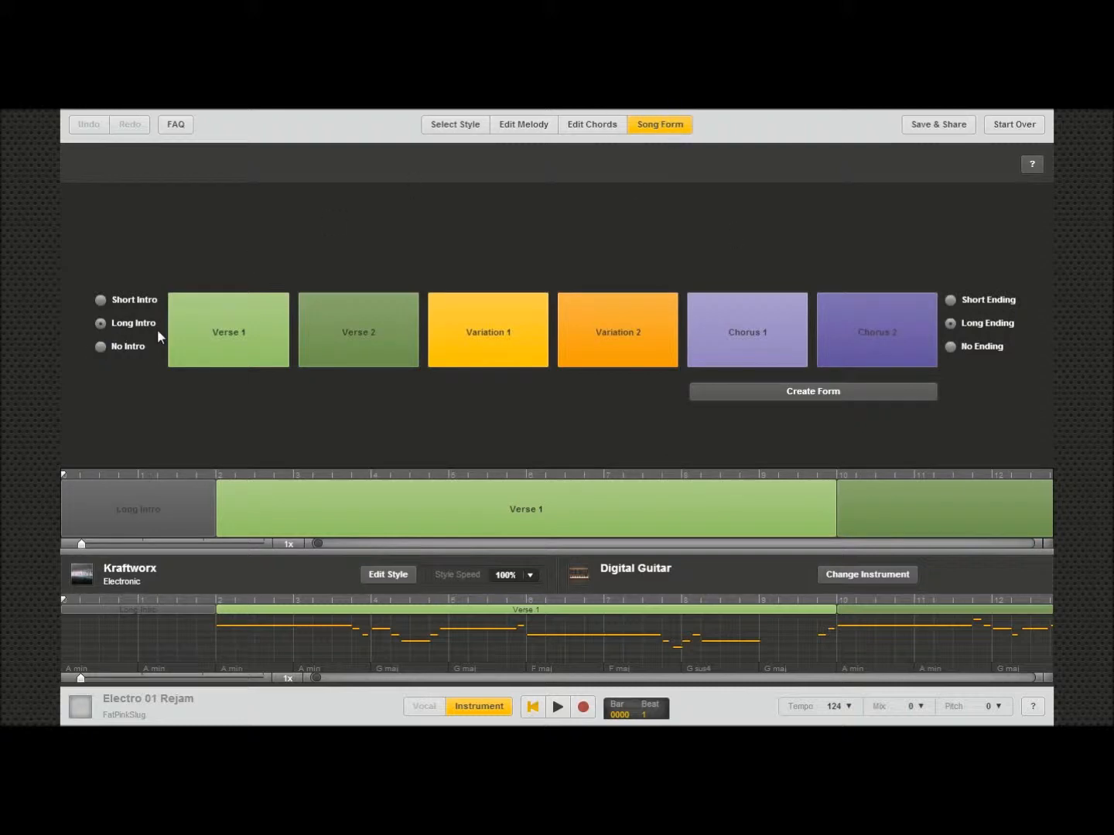
left_click(100, 347)
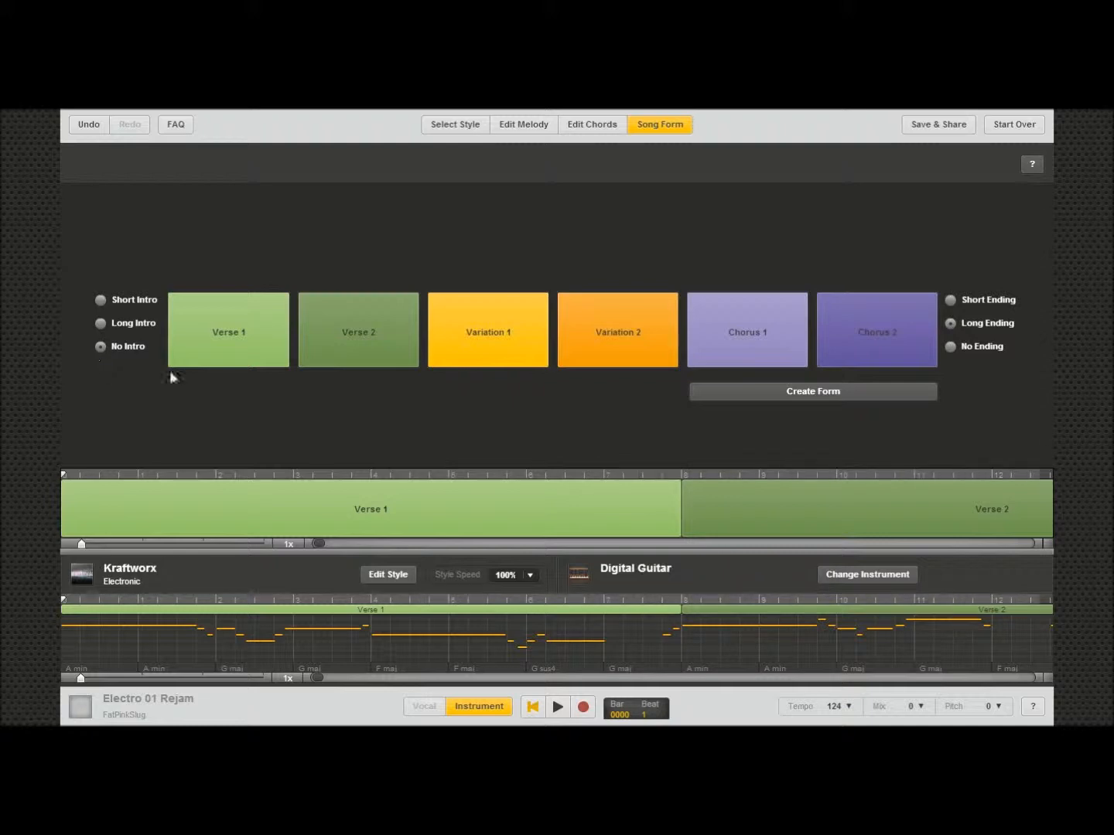
Step: Switch to a short intro and add another Verse 1 block to the song timeline
left_click(950, 302)
left_click(827, 393)
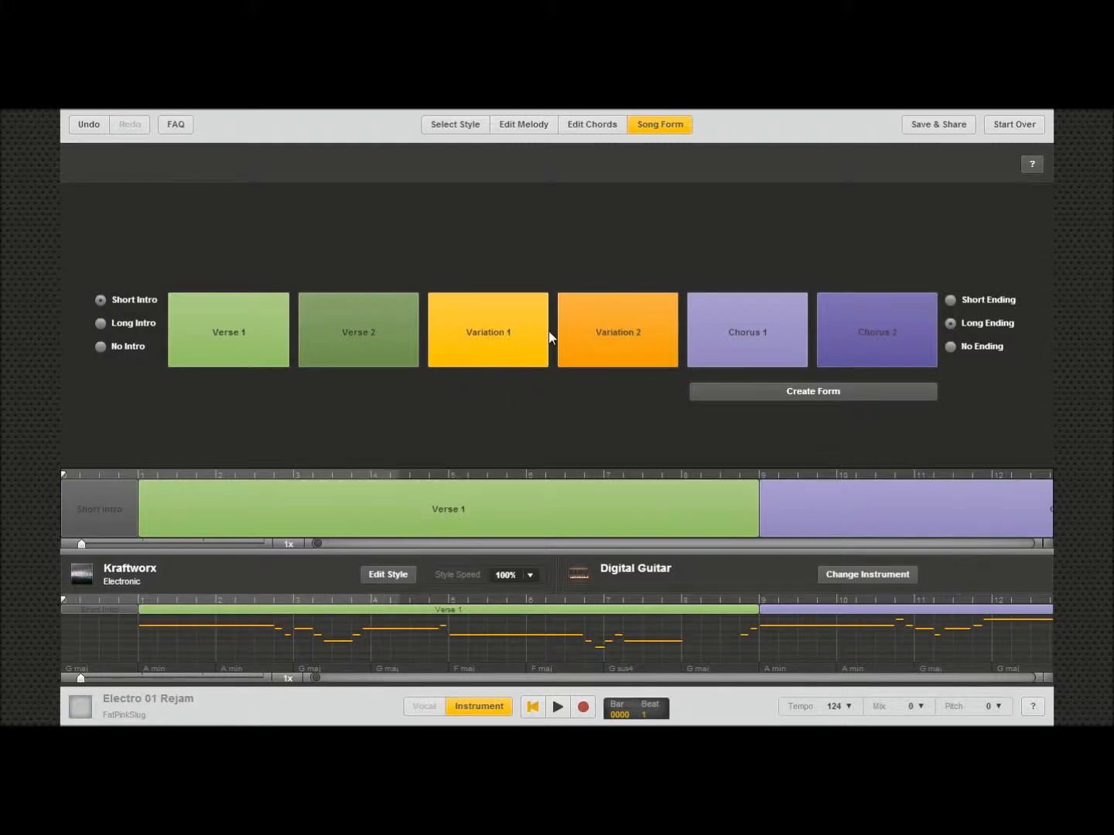
left_click_drag(211, 338, 442, 428)
left_click_drag(253, 337, 813, 527)
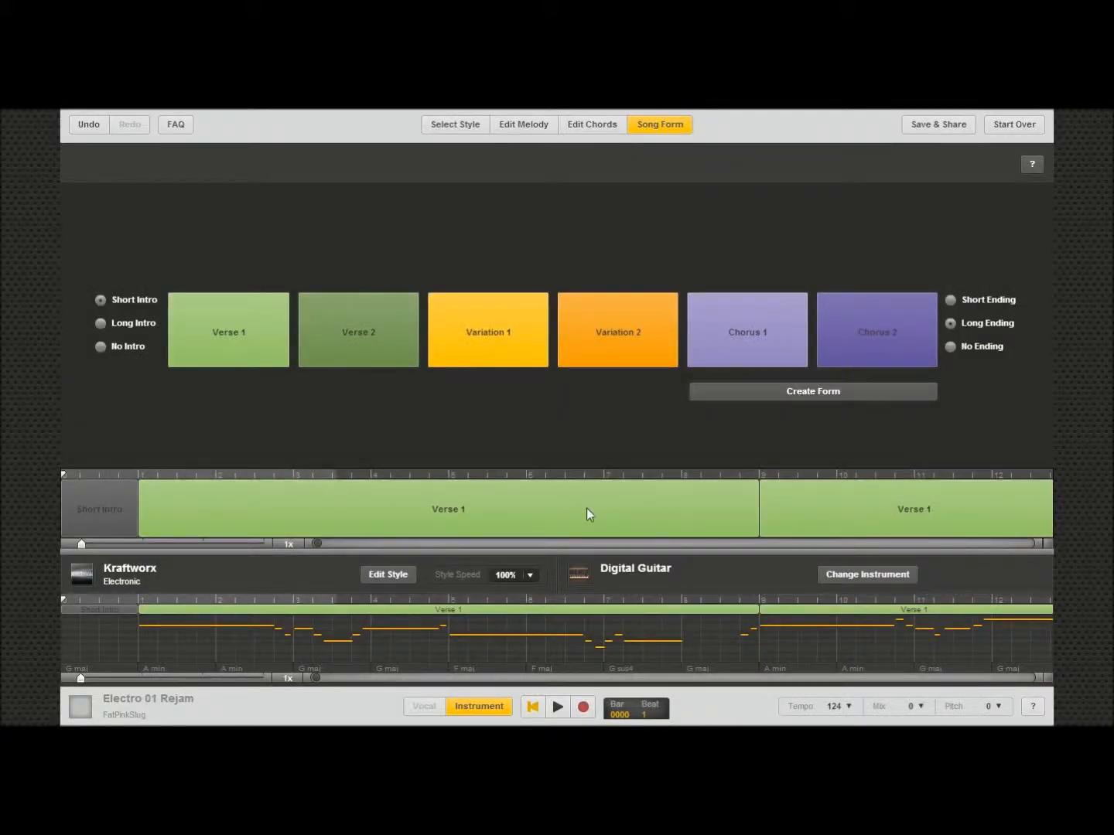
Step: Undo the verse addition and the intro change
left_click(88, 123)
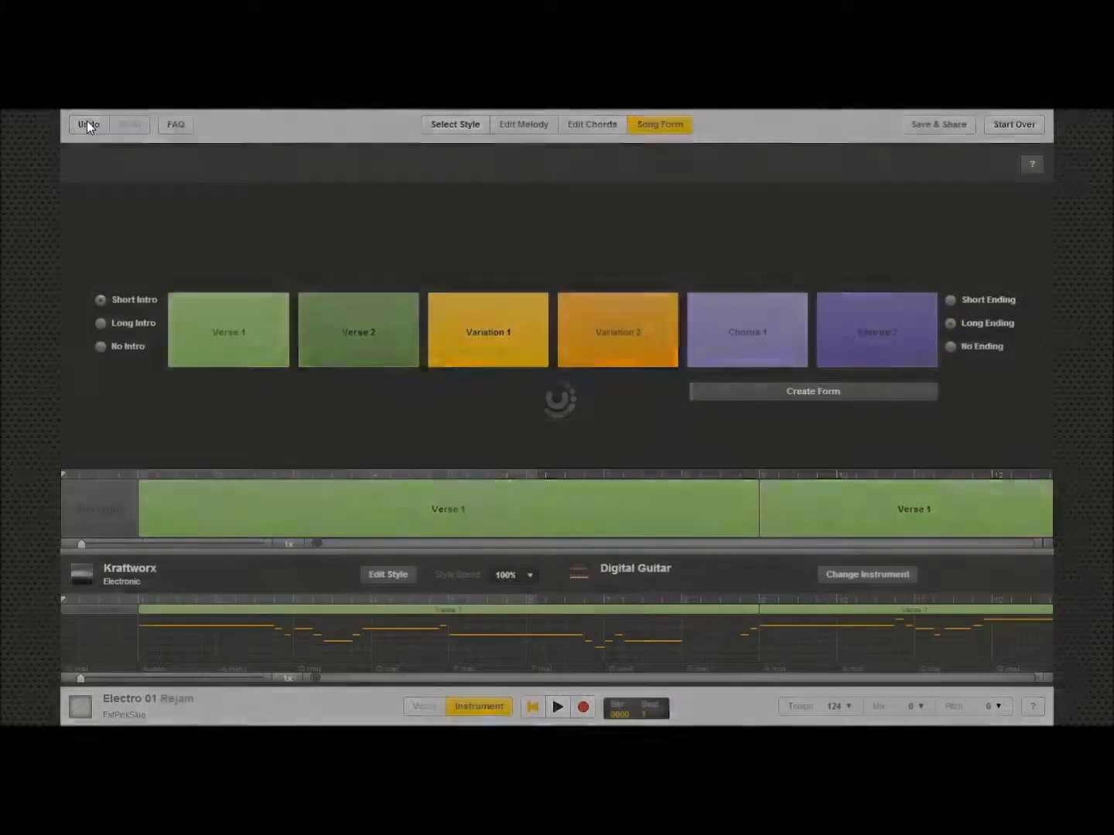
left_click(90, 124)
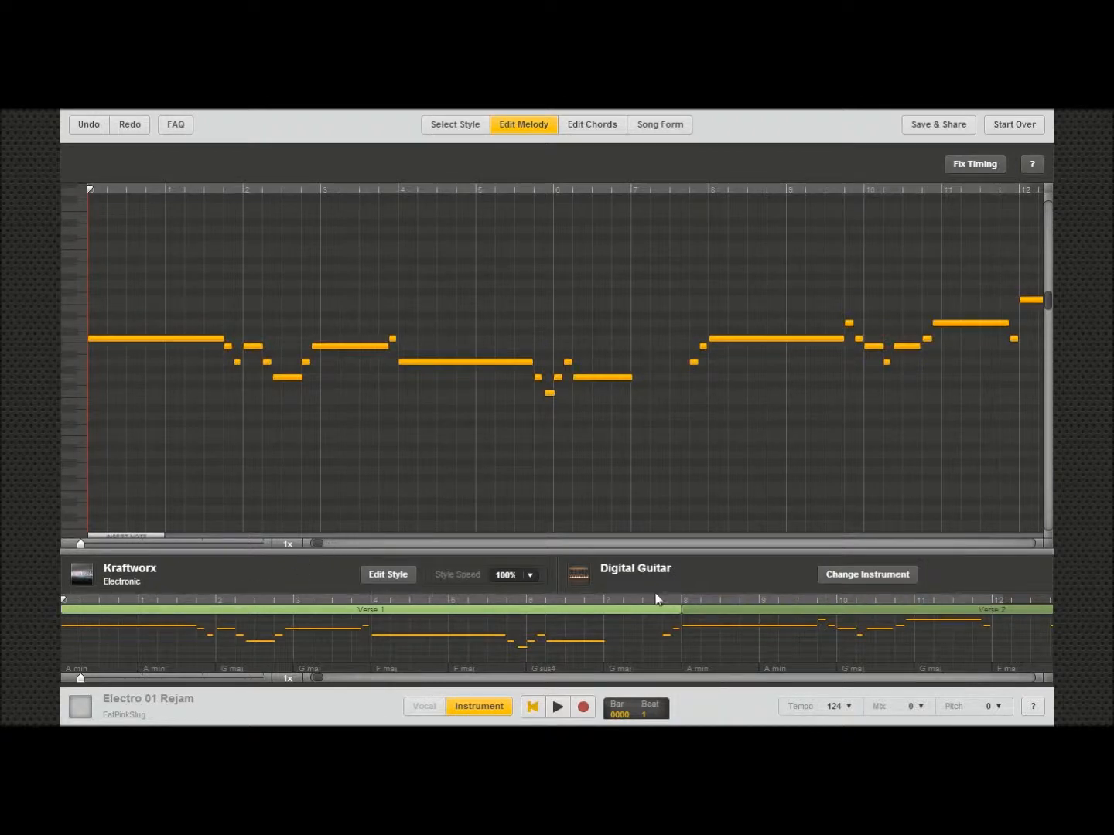
Step: Play back the melody and rewind to the start
left_click(558, 706)
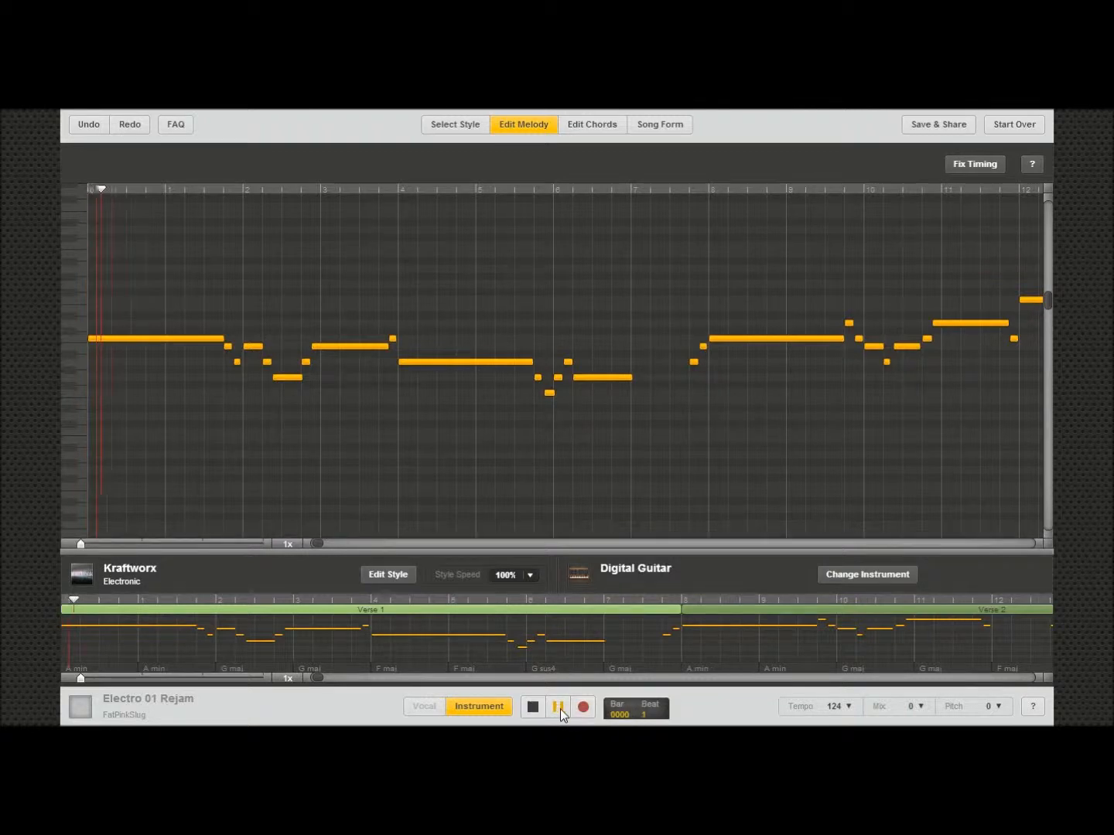
left_click(558, 707)
left_click(532, 707)
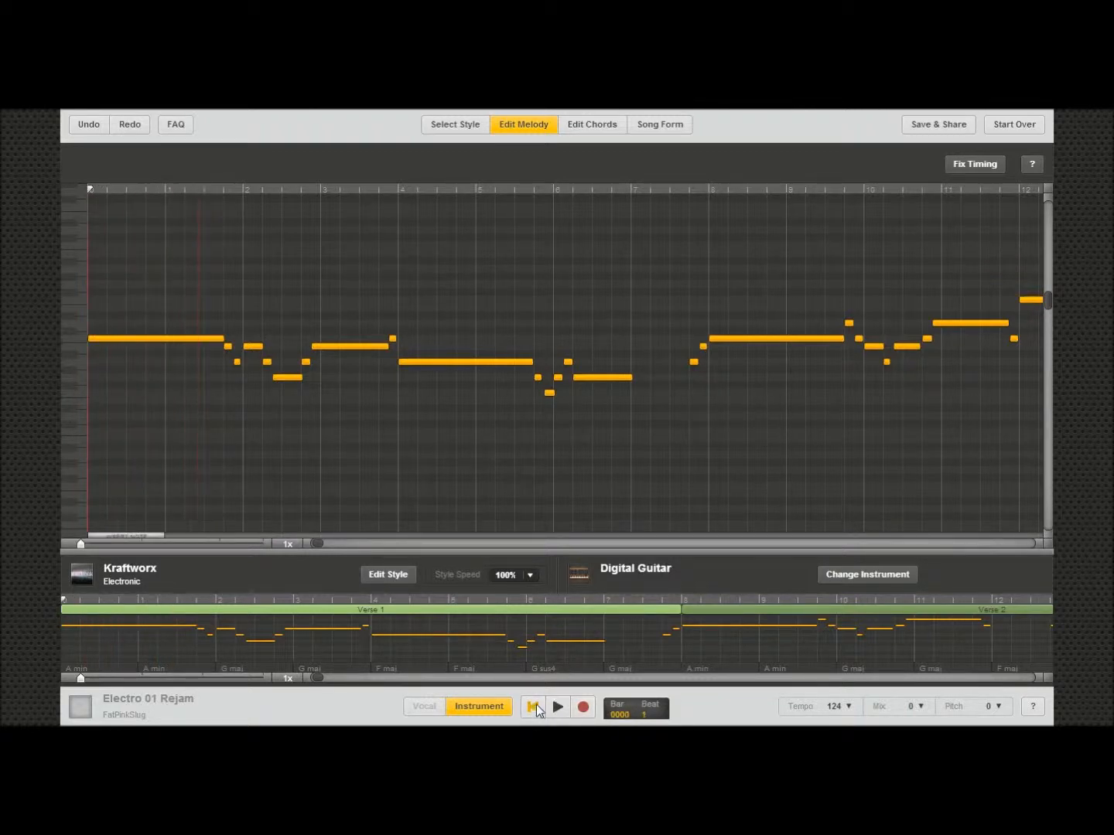
Step: Browse the instrument categories and change the melody instrument to Trumpet
left_click(606, 571)
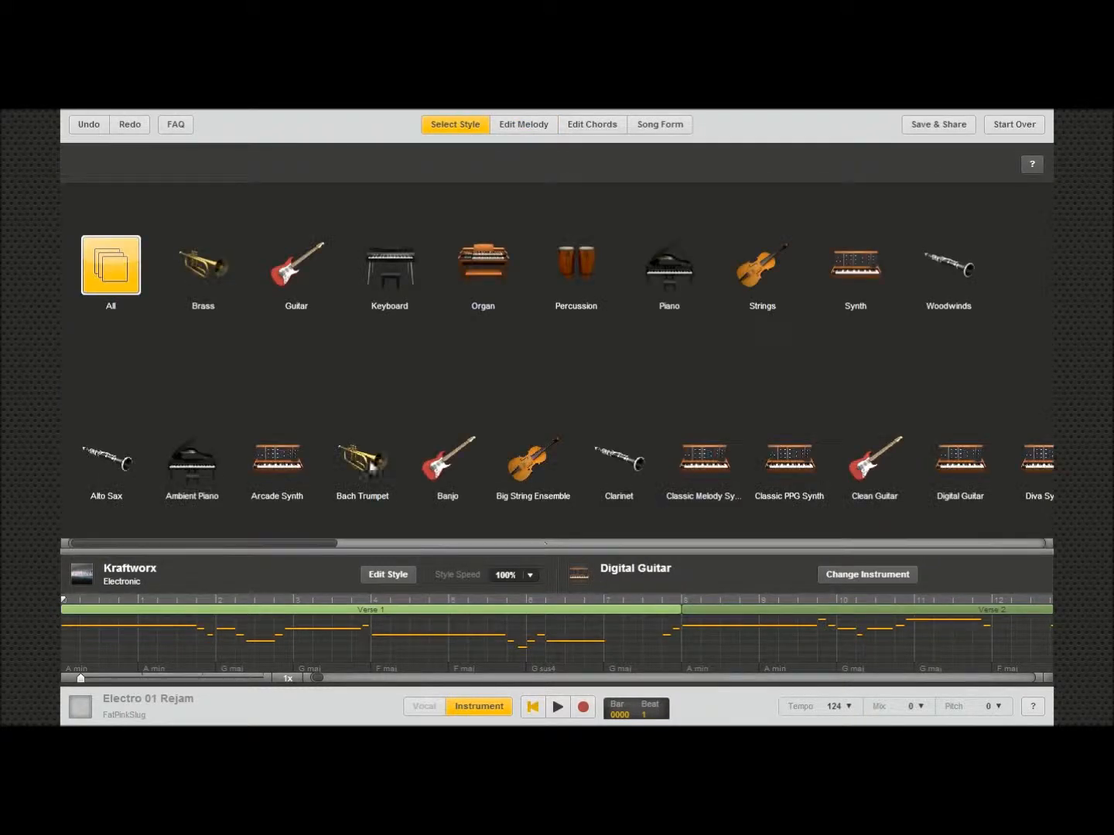
left_click(203, 285)
left_click_drag(261, 544, 154, 560)
left_click(288, 276)
left_click(388, 272)
left_click(493, 274)
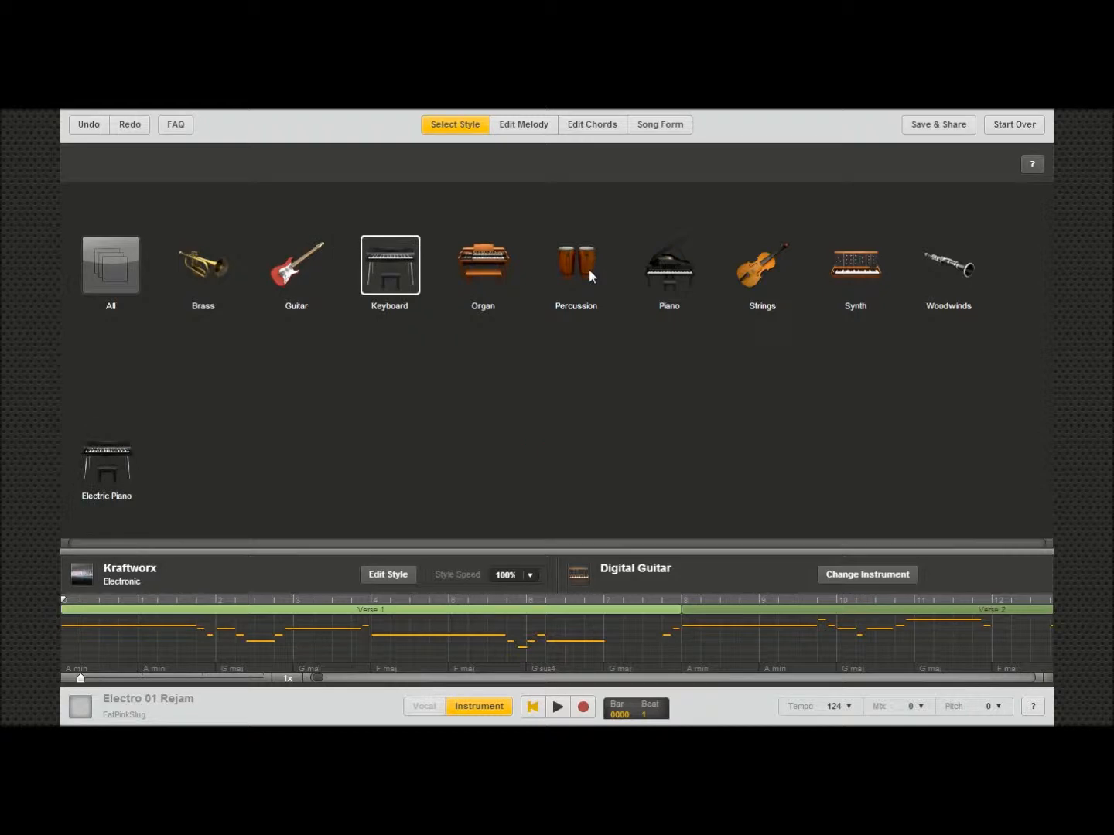
left_click(672, 270)
left_click(768, 271)
left_click(846, 274)
left_click(948, 273)
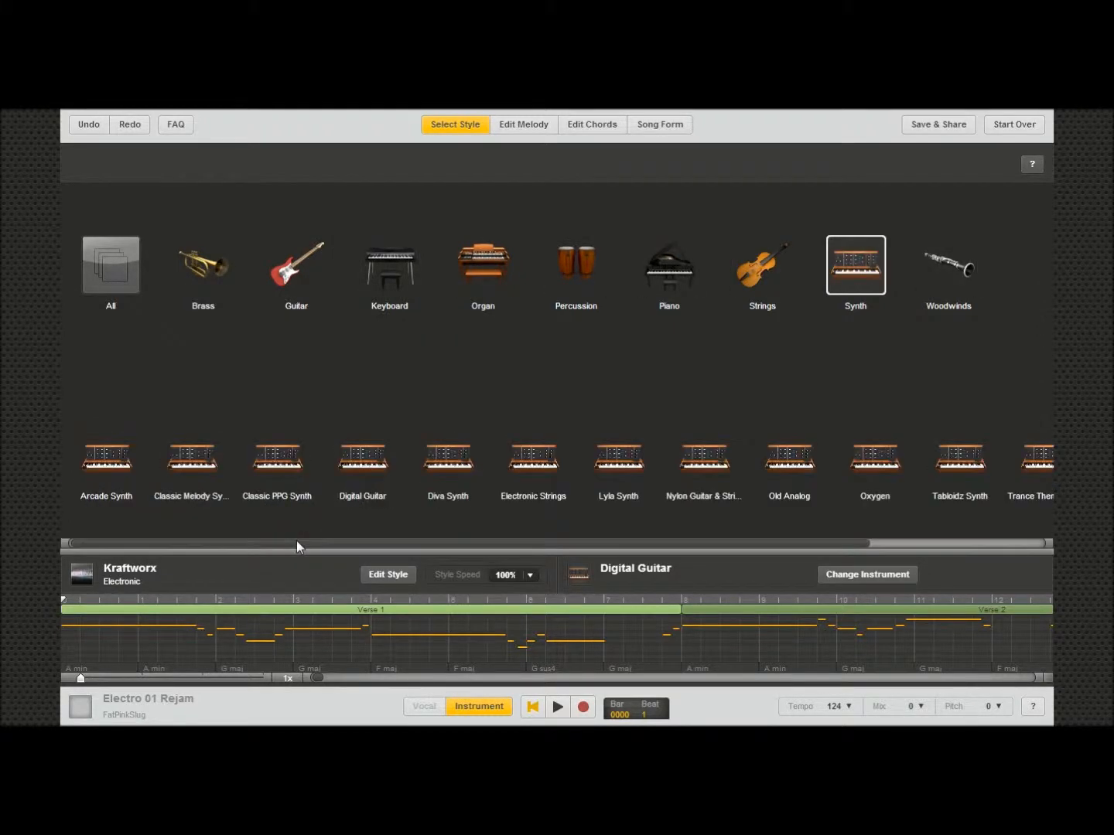
left_click_drag(296, 541, 271, 534)
left_click(268, 468)
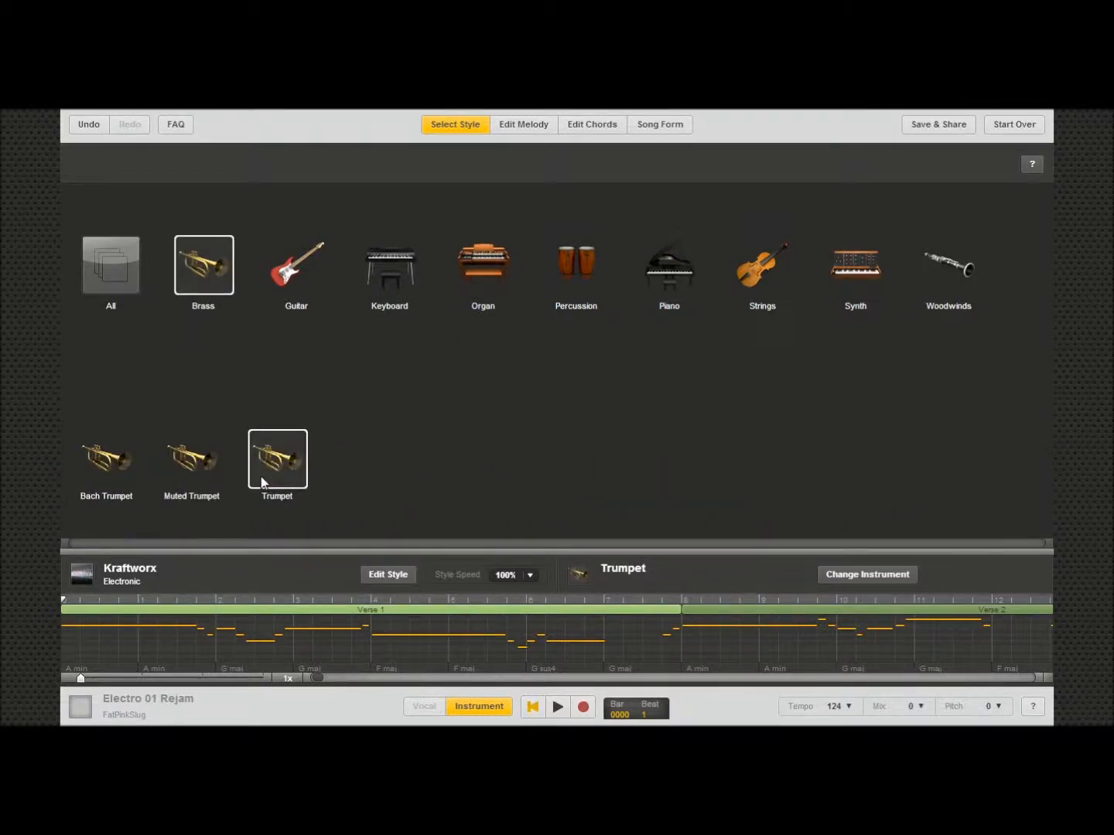
Step: Edit the style and remove every Kraftworx instrument part from it
left_click(386, 576)
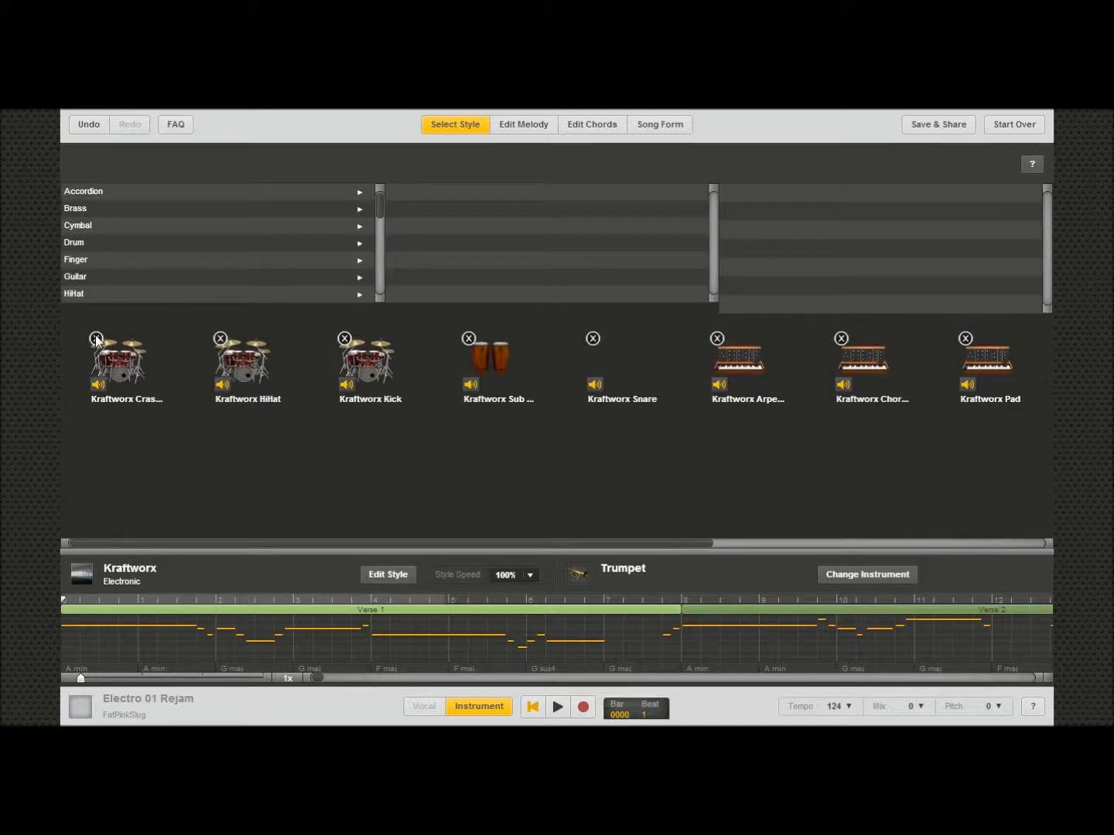
left_click(96, 339)
left_click(95, 338)
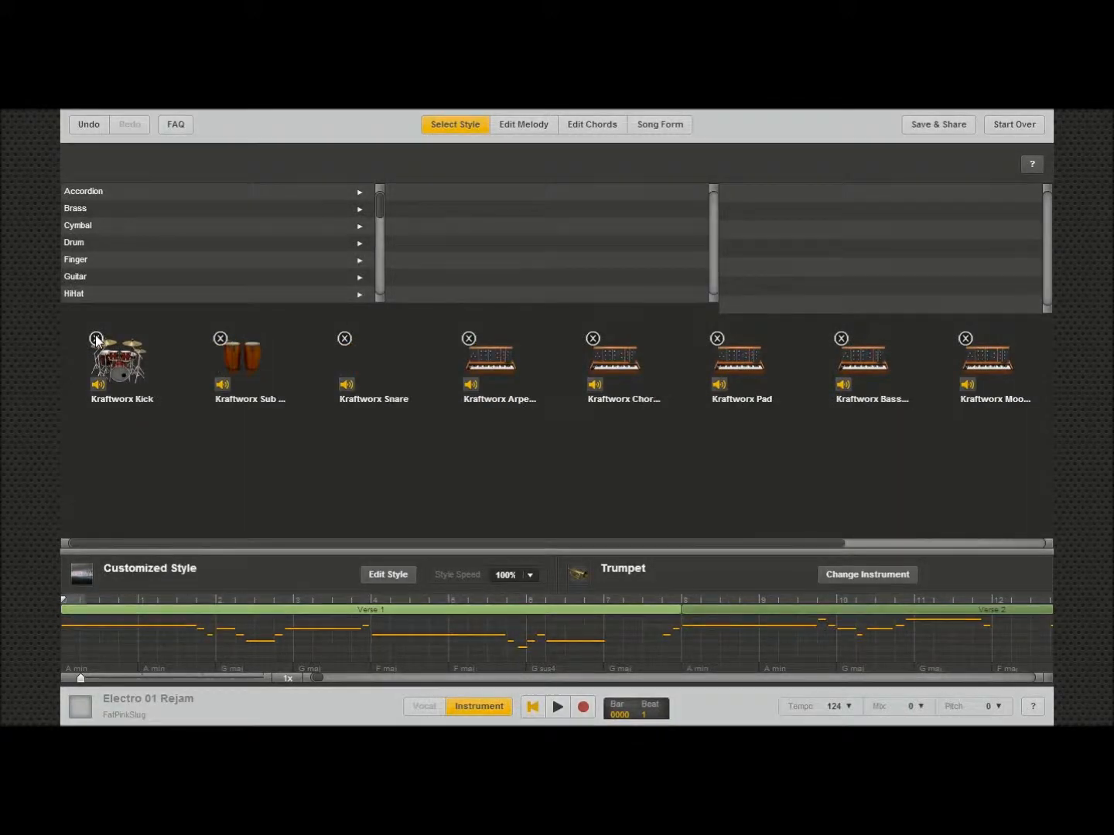
left_click(95, 338)
left_click(96, 338)
left_click(96, 338)
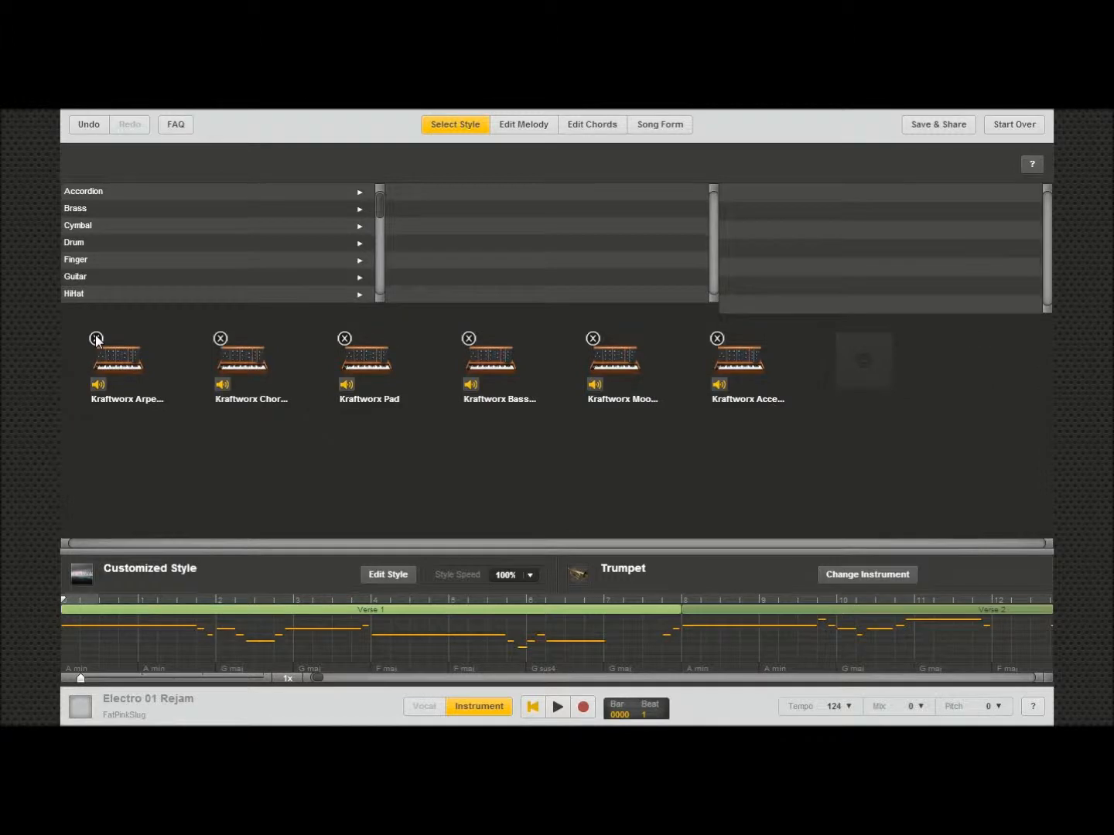
left_click(96, 338)
left_click(95, 338)
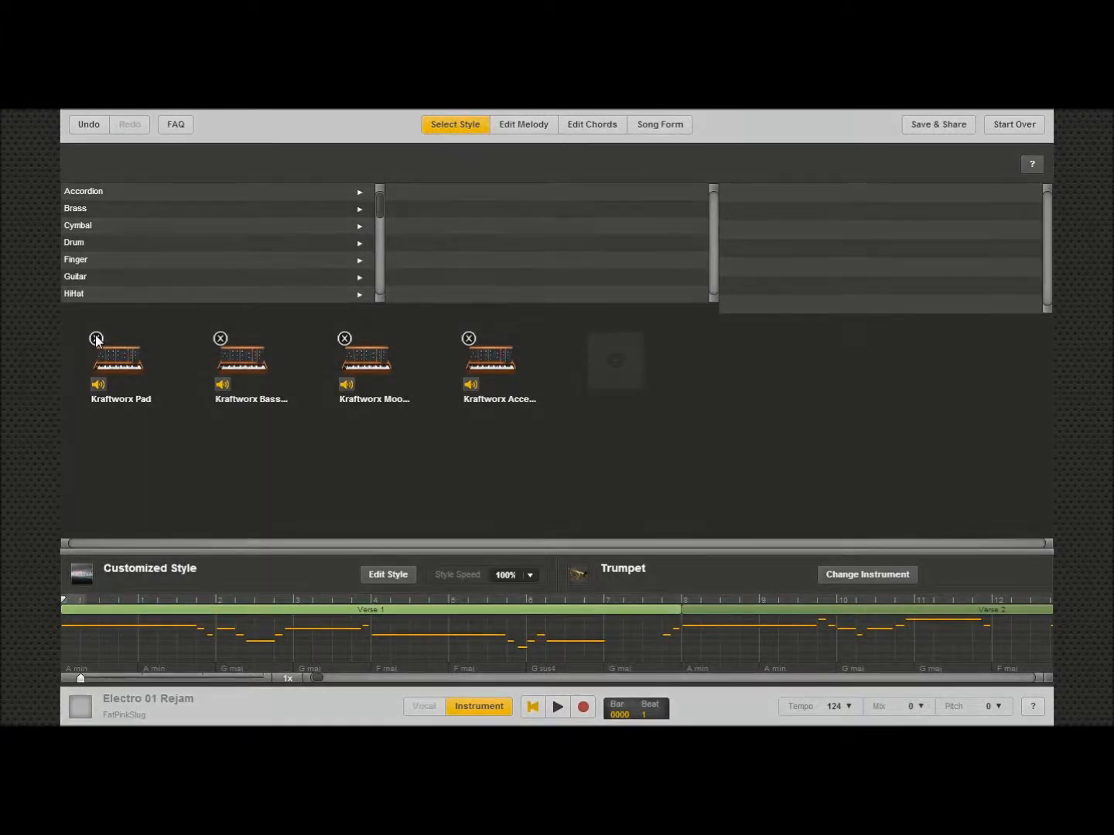
left_click(96, 338)
left_click(96, 339)
left_click(96, 338)
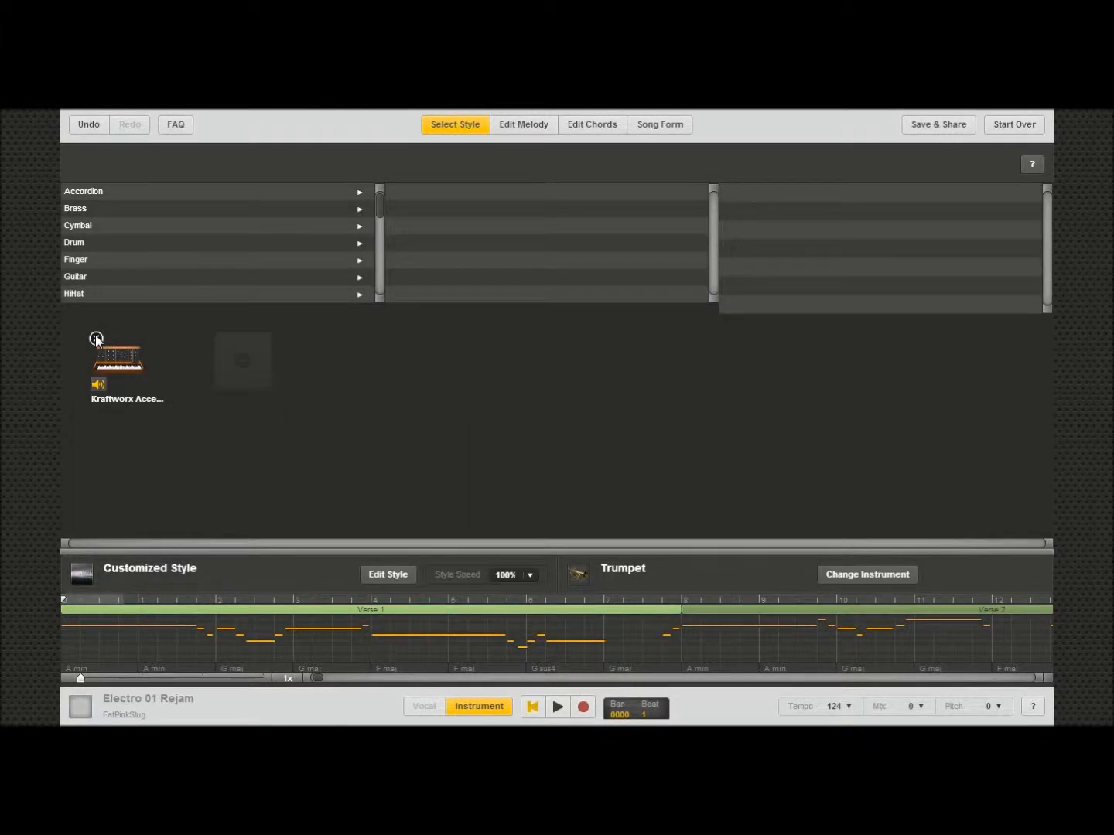
left_click(96, 337)
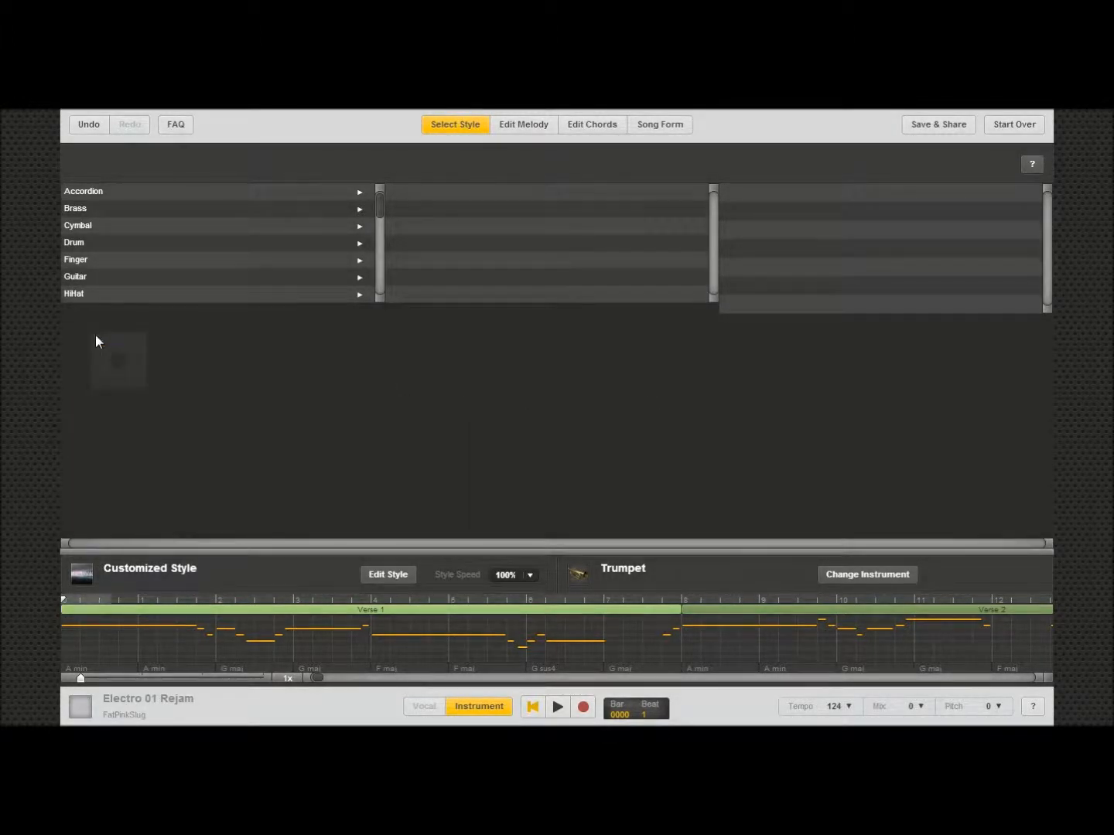
Step: Open the melody editor and select the first melody note to inspect its editing handles
left_click(539, 129)
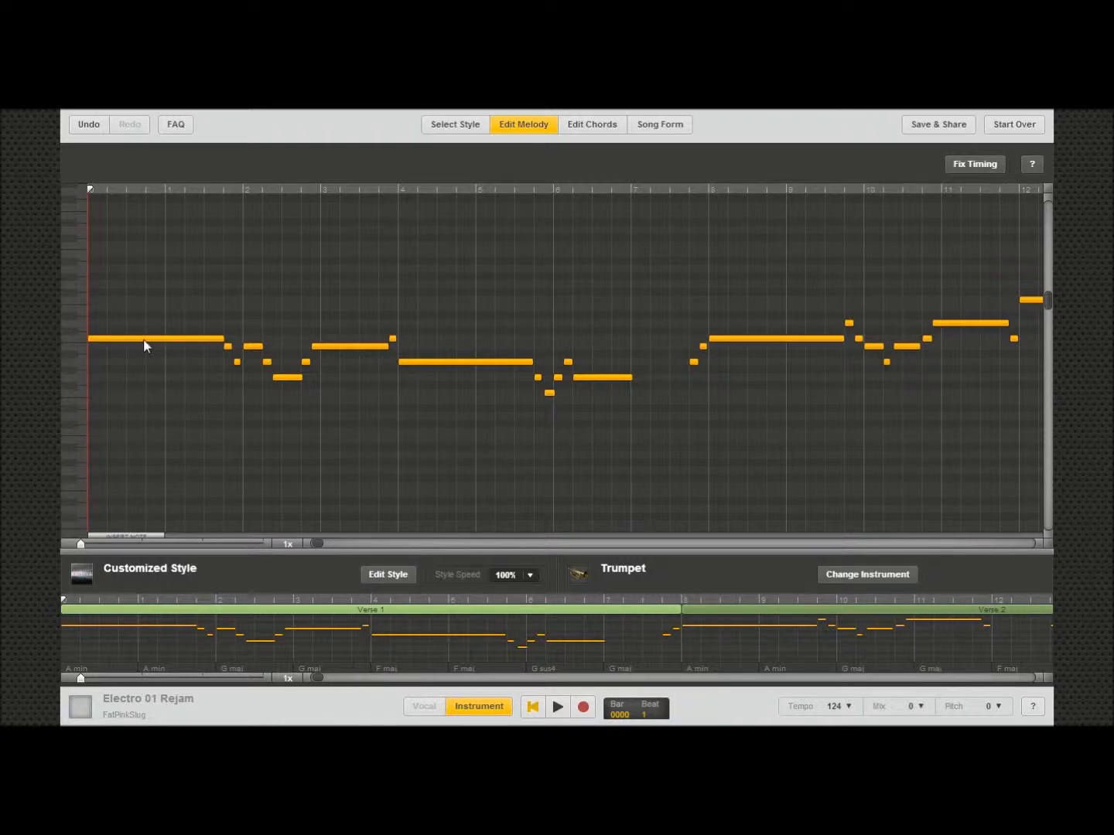
left_click(100, 340)
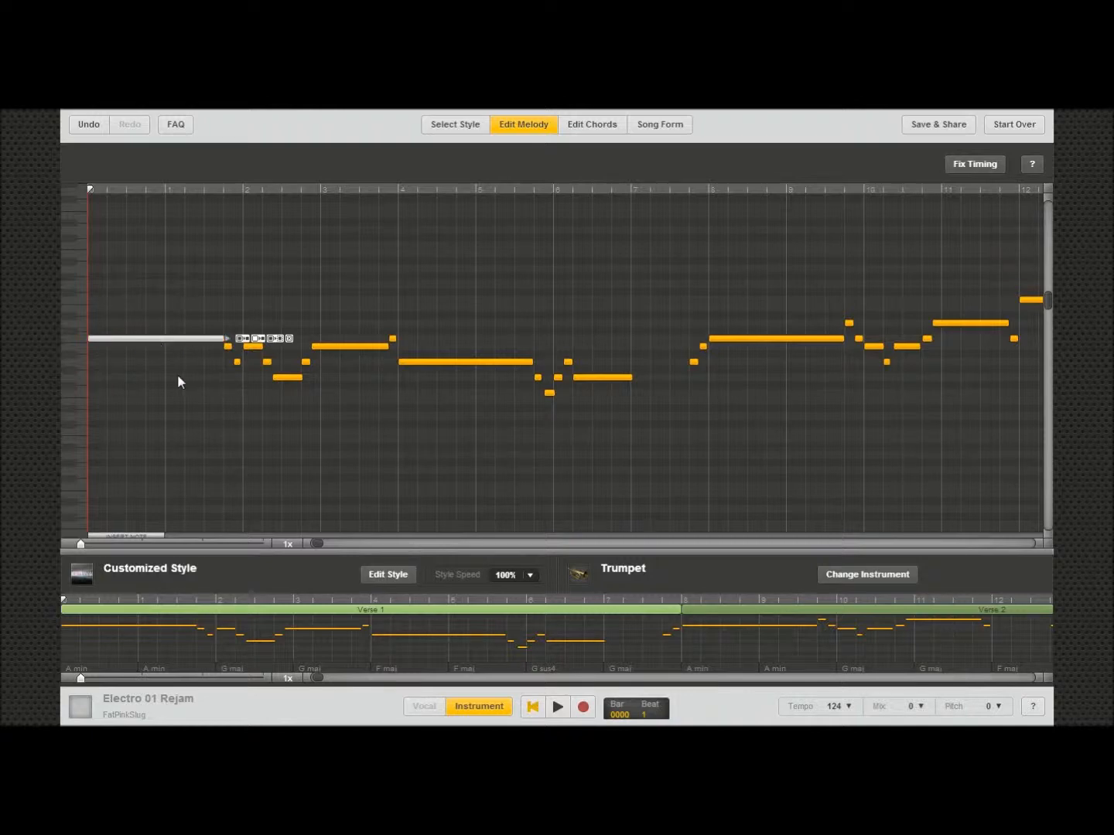
left_click(142, 367)
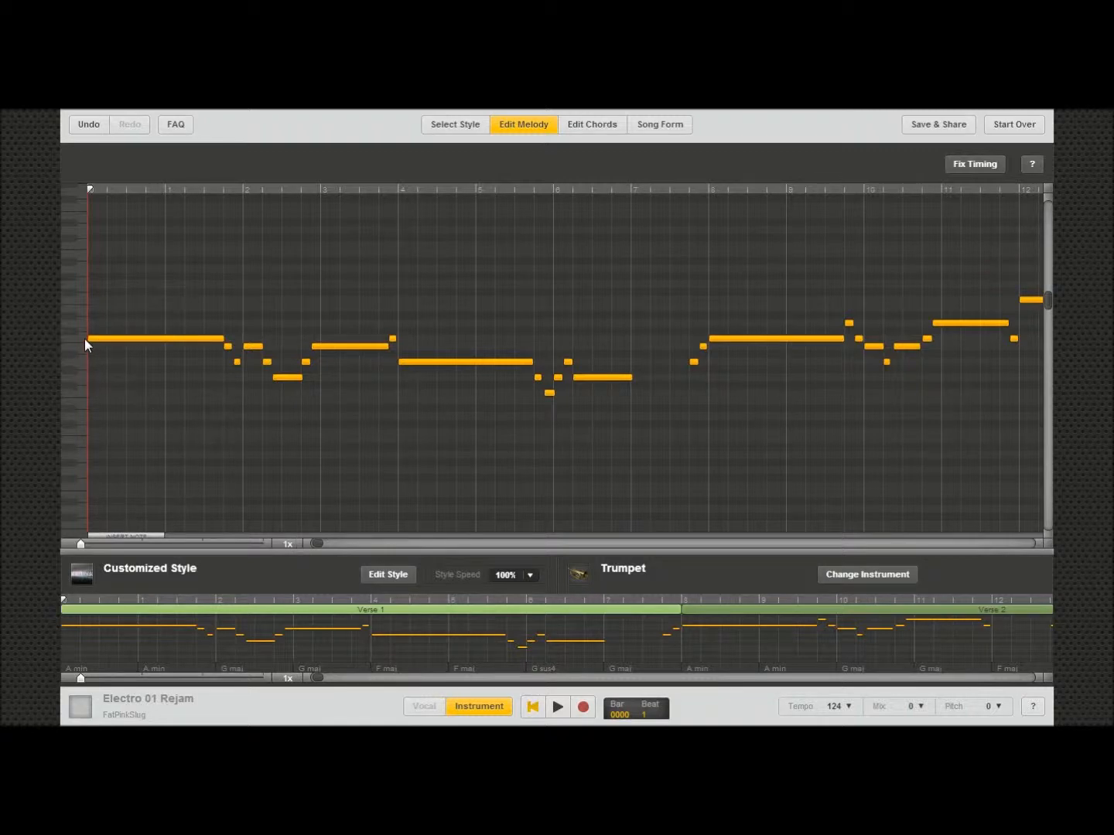
left_click(157, 341)
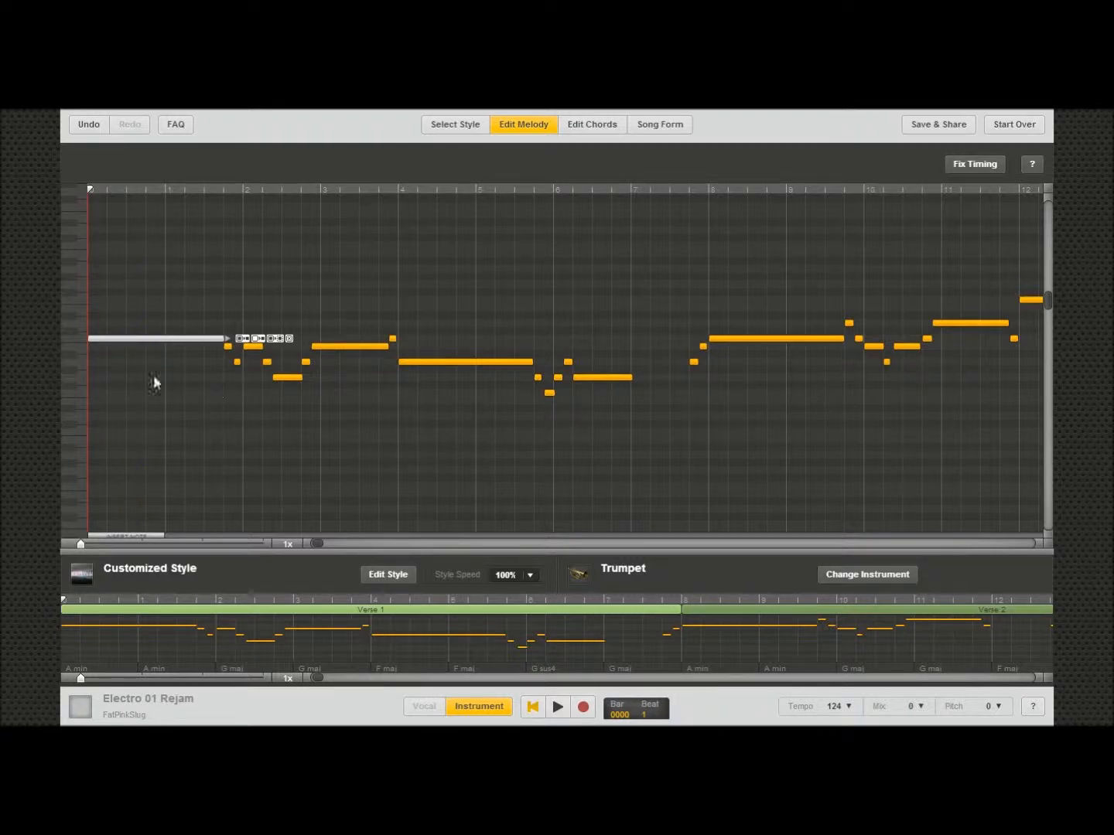
left_click(155, 377)
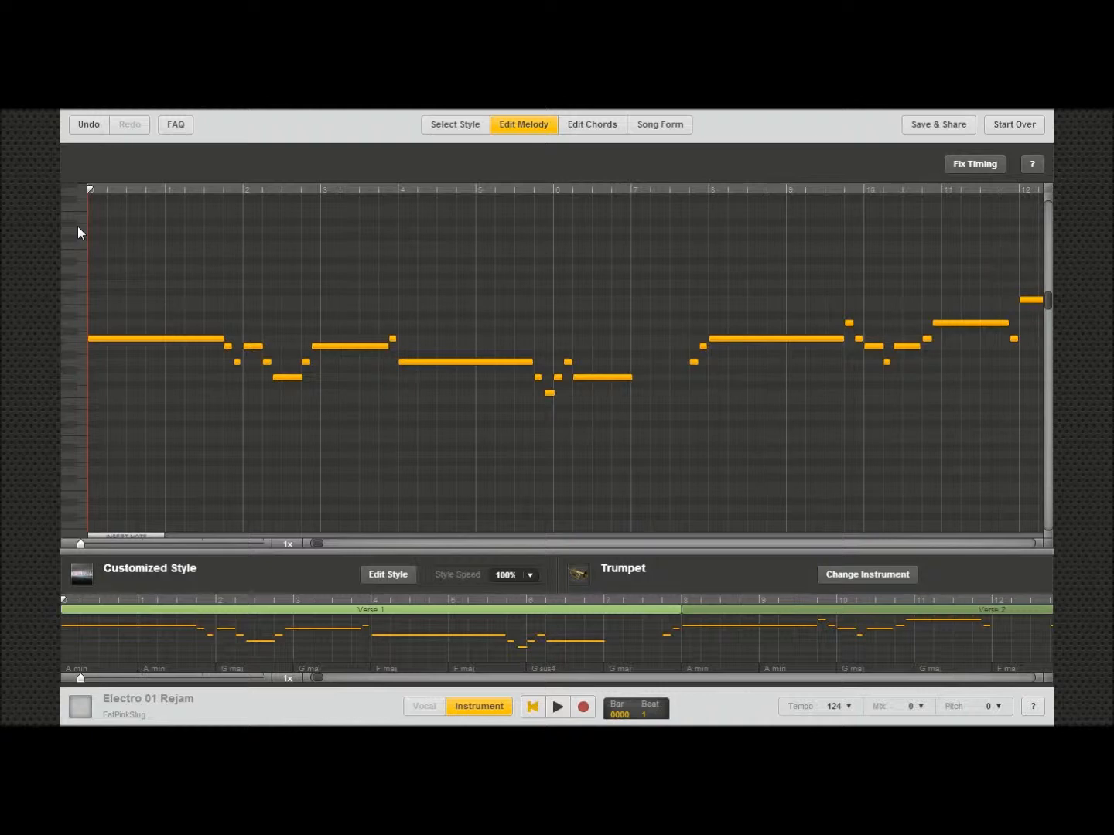
left_click(98, 206)
Step: Drag the first melody note to a higher pitch and later position, then undo the move
left_click(184, 338)
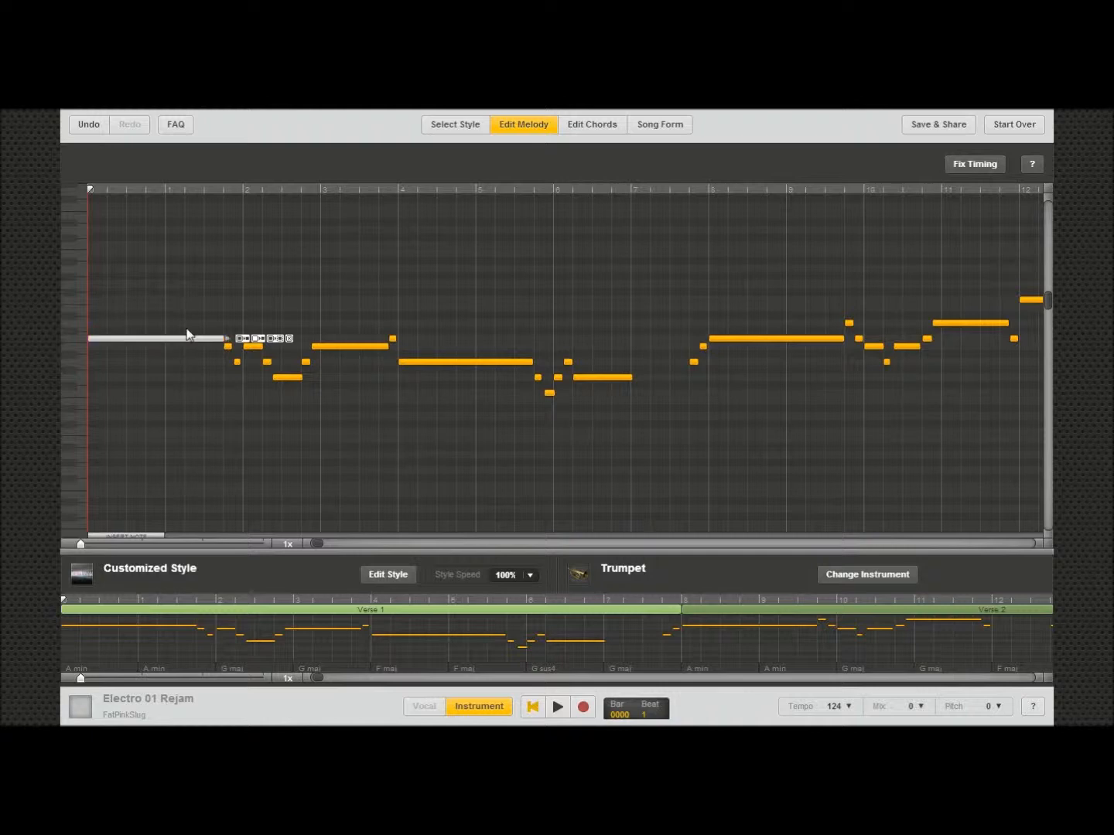
left_click_drag(273, 268, 341, 254)
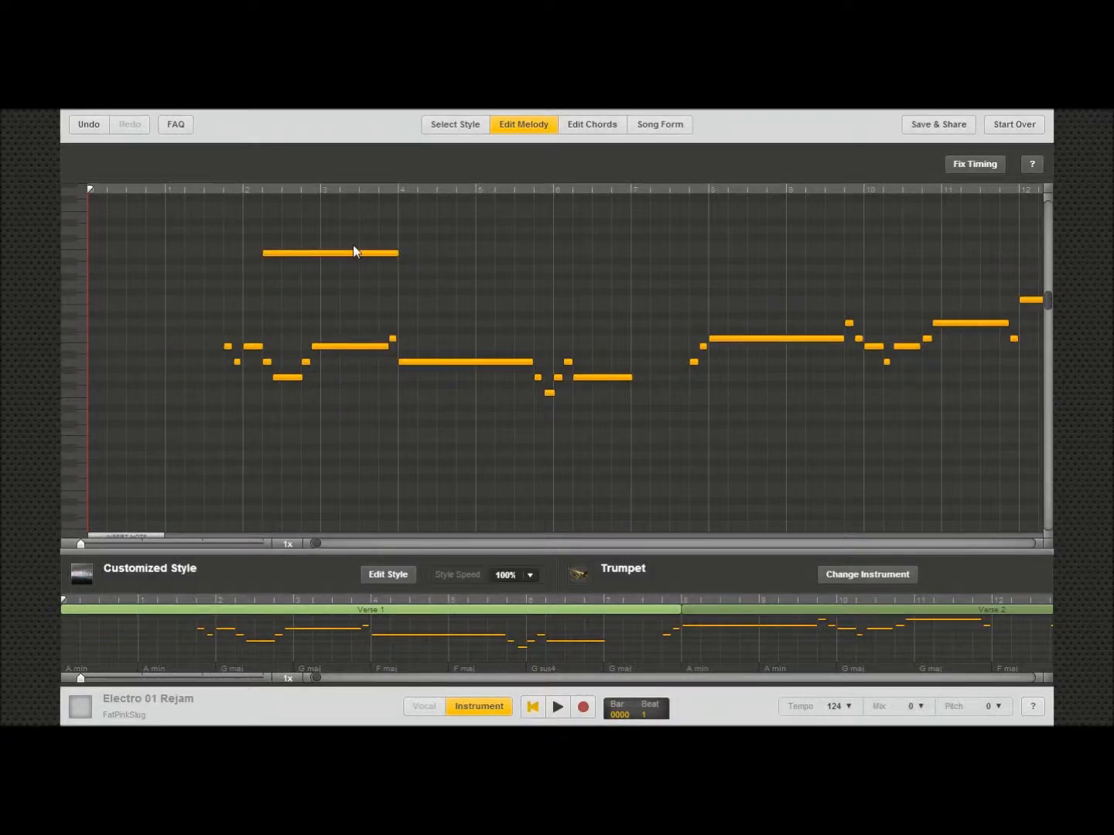
left_click(94, 124)
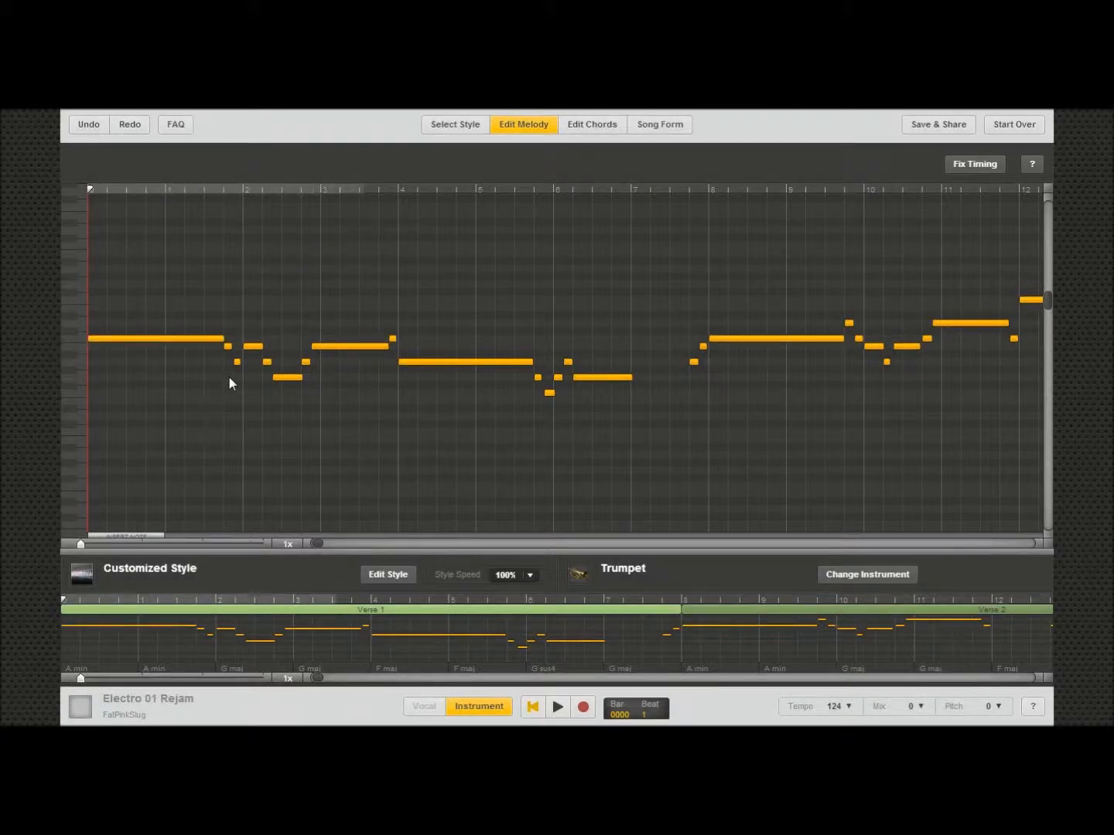
Step: Select the first melody note again and examine its note tools, including Duplicate Notes
left_click(176, 338)
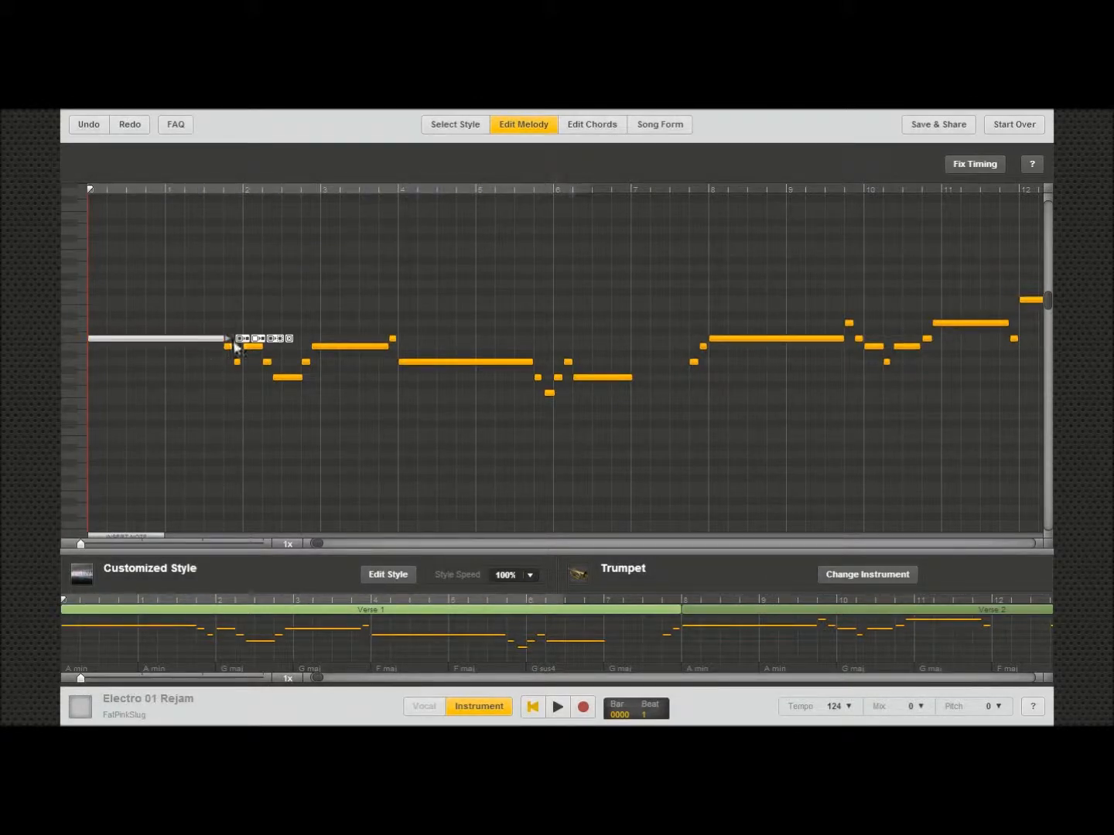
mouse_move(237, 346)
left_mouse_down()
mouse_move(477, 345)
mouse_move(144, 347)
mouse_move(227, 341)
left_mouse_up()
left_click(209, 345)
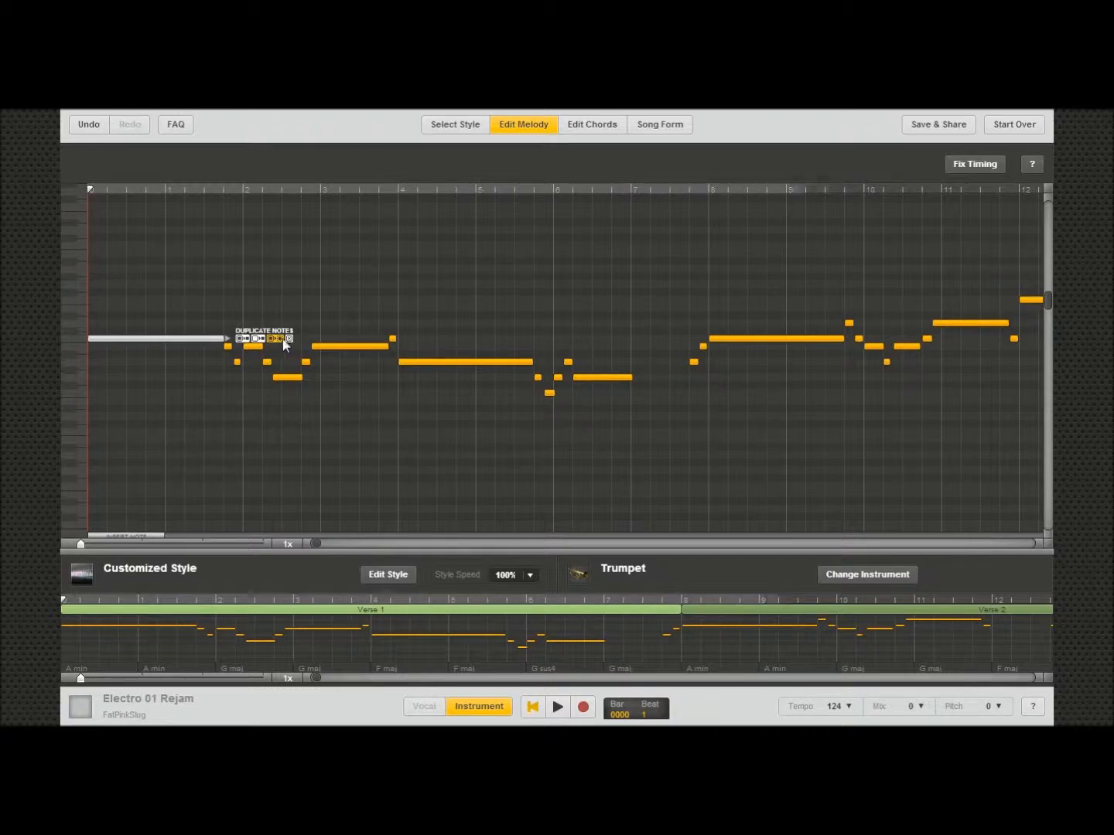
left_click(292, 429)
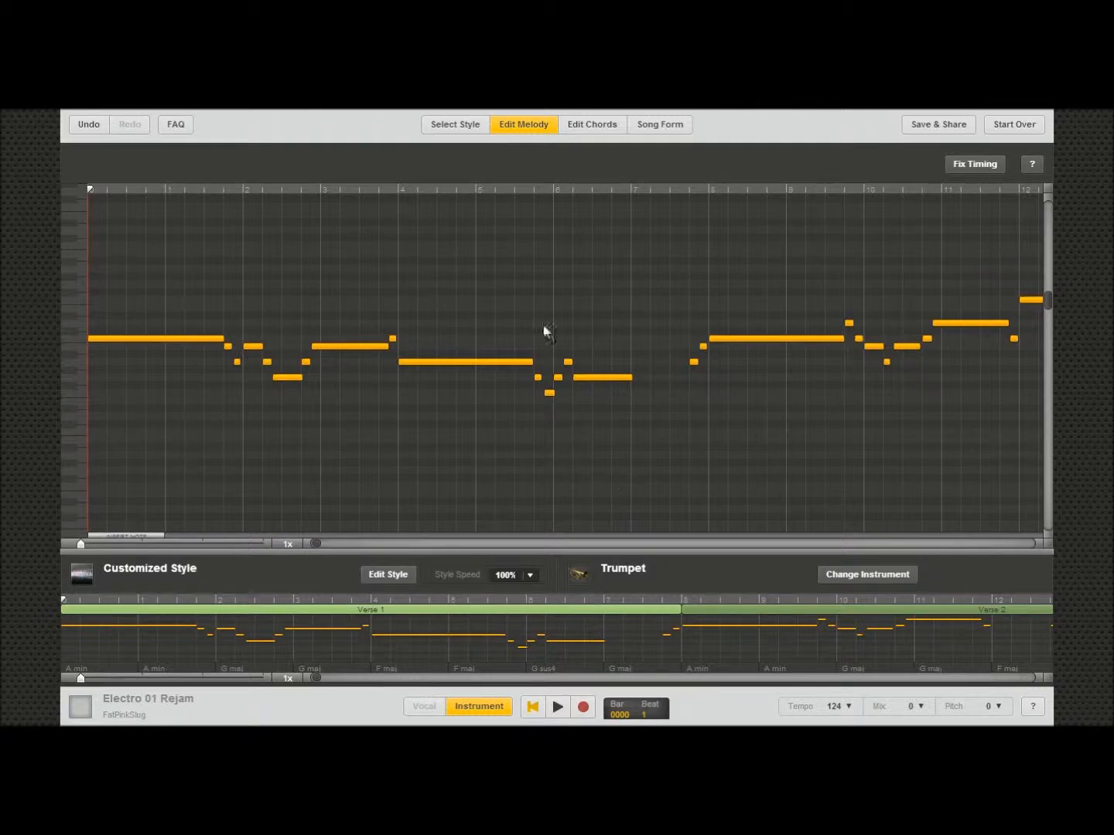
Step: Play back the melody and stop it
left_click(555, 710)
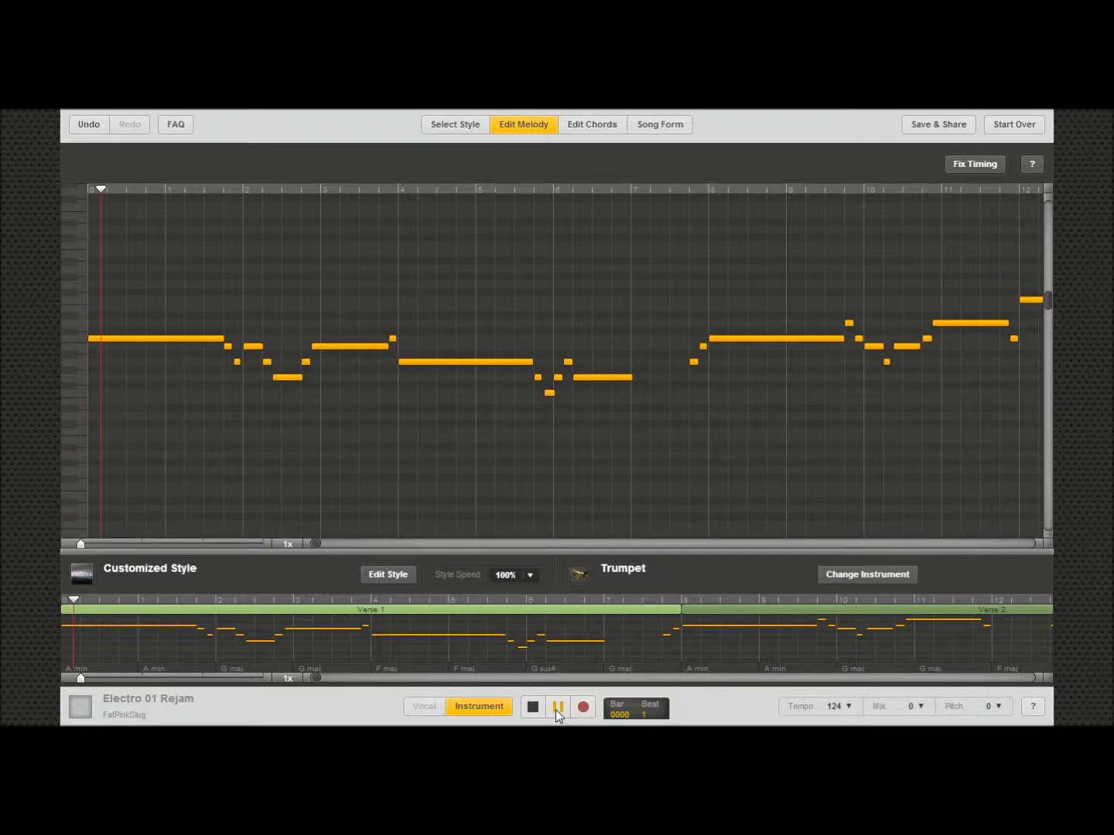
left_click(533, 708)
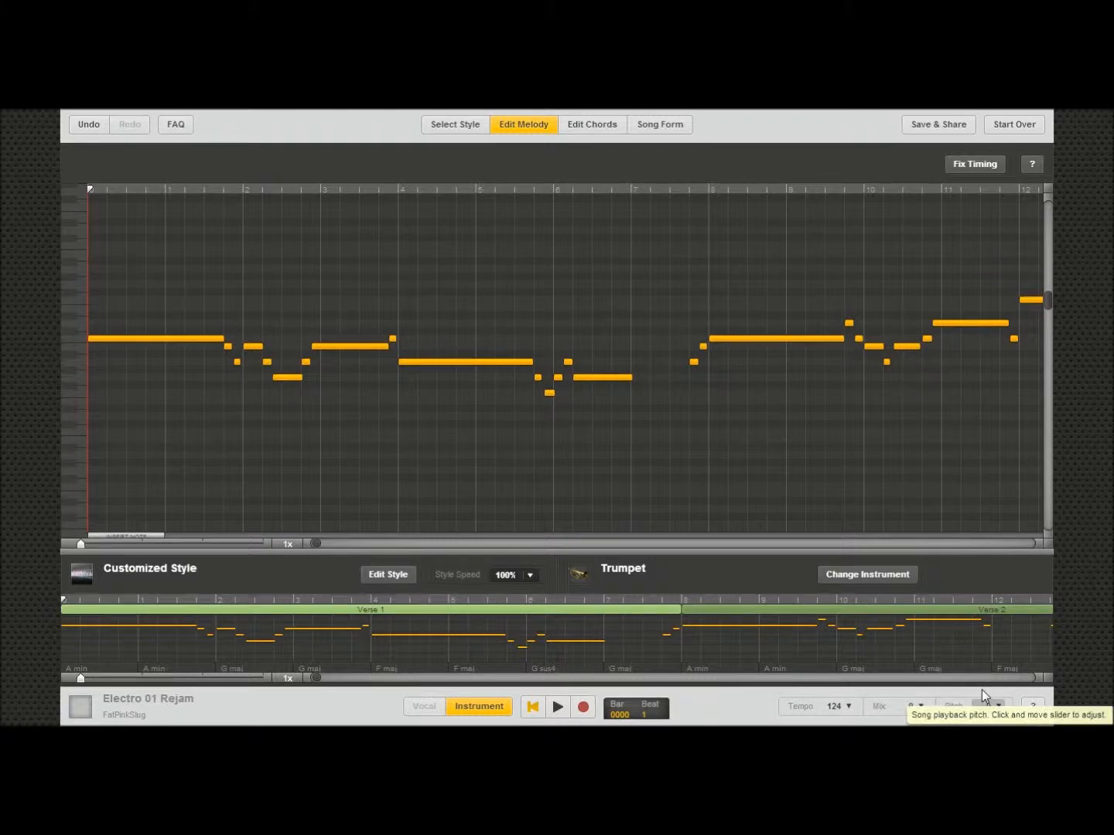
Step: Lower the song's playback pitch to -1
left_click(997, 707)
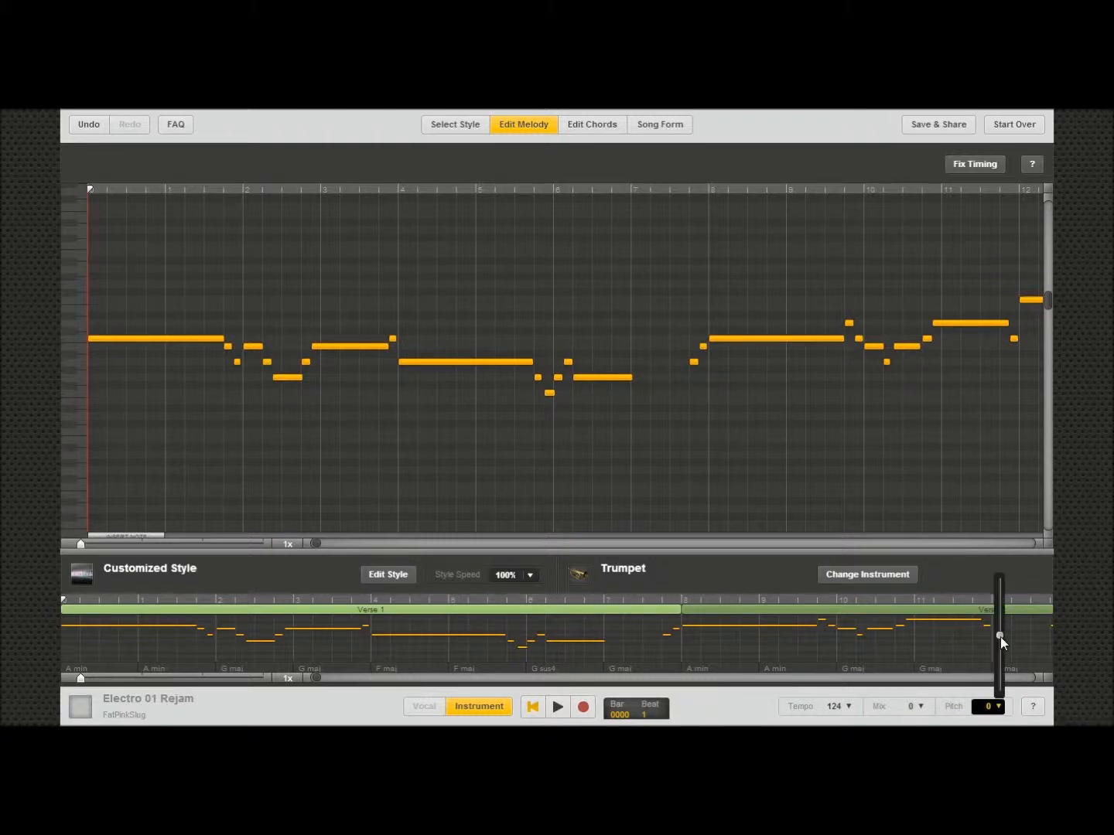
left_click_drag(999, 639, 1004, 631)
left_click_drag(1004, 630, 1005, 573)
left_click(748, 602)
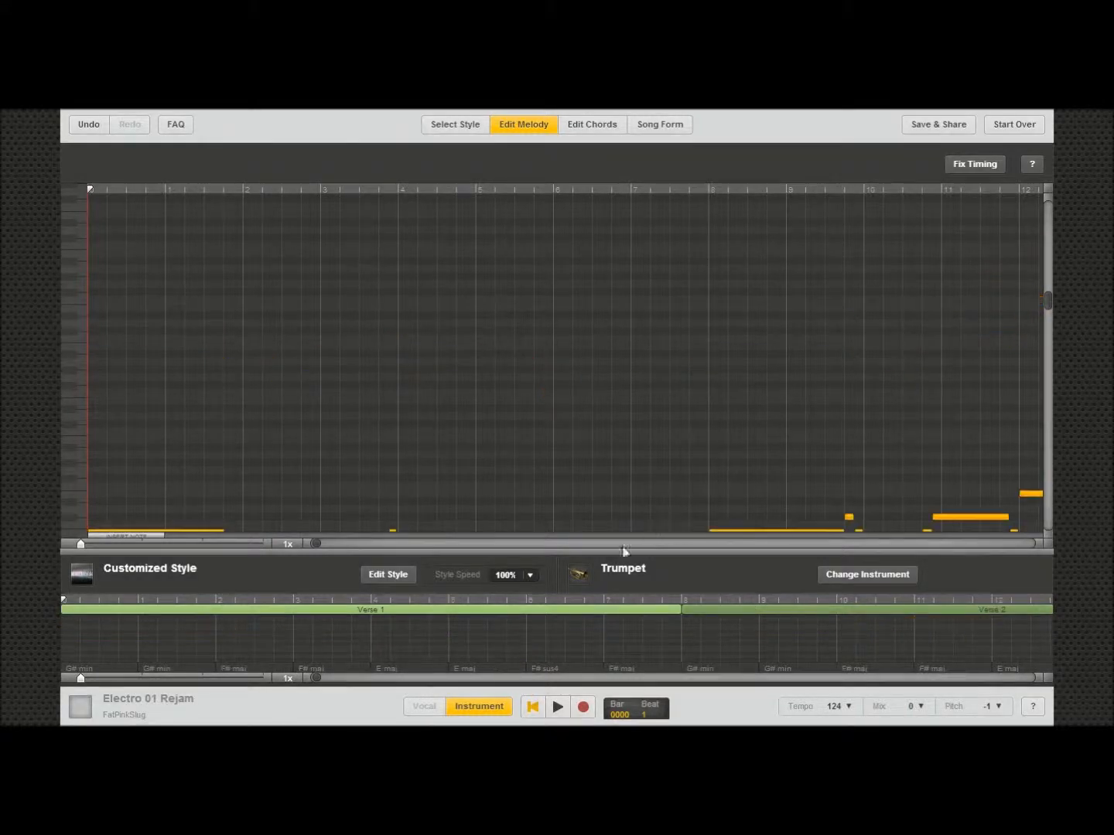
Step: Play back the transposed melody, restarting it once, then pause
left_click_drag(1047, 302, 1040, 408)
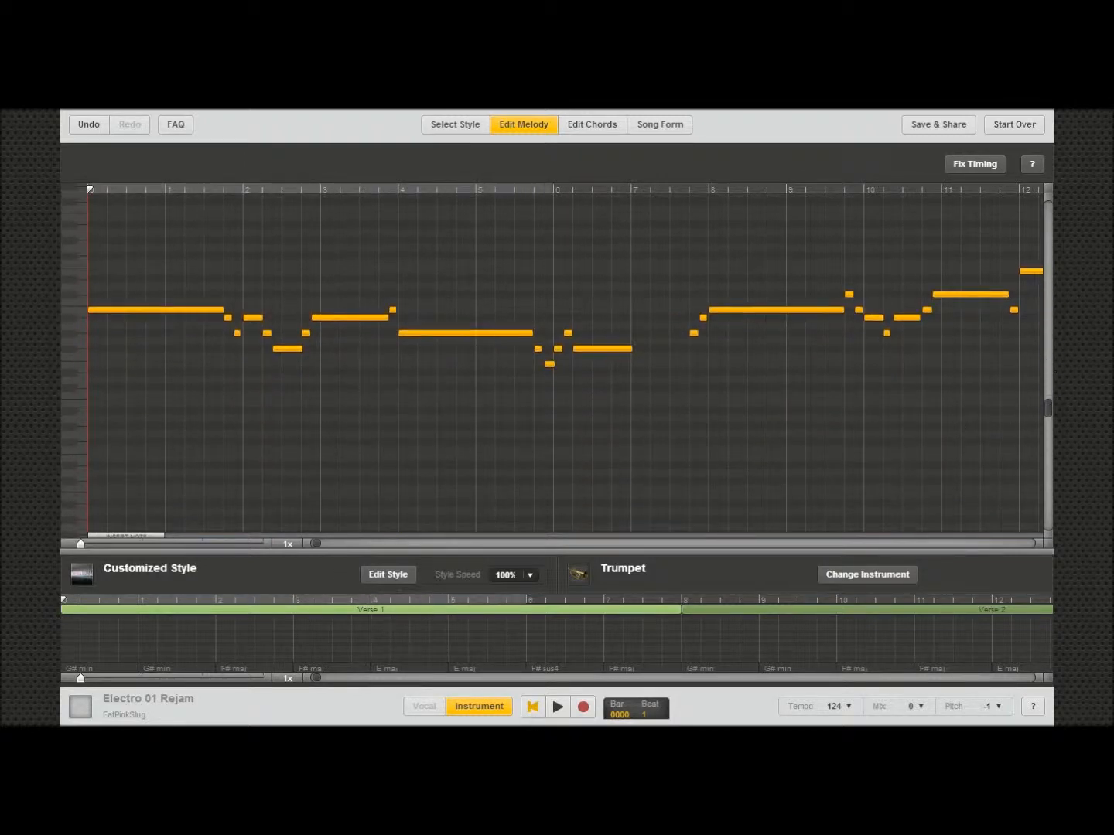
left_click(557, 706)
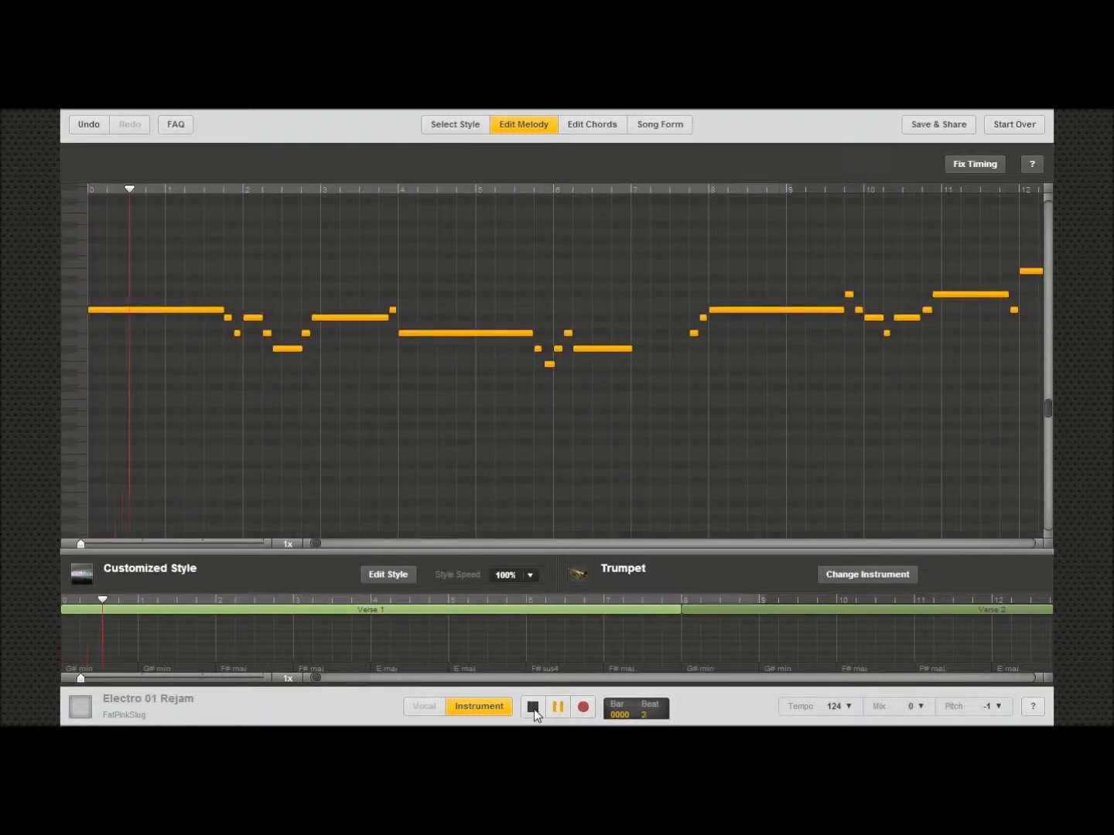
left_click(534, 707)
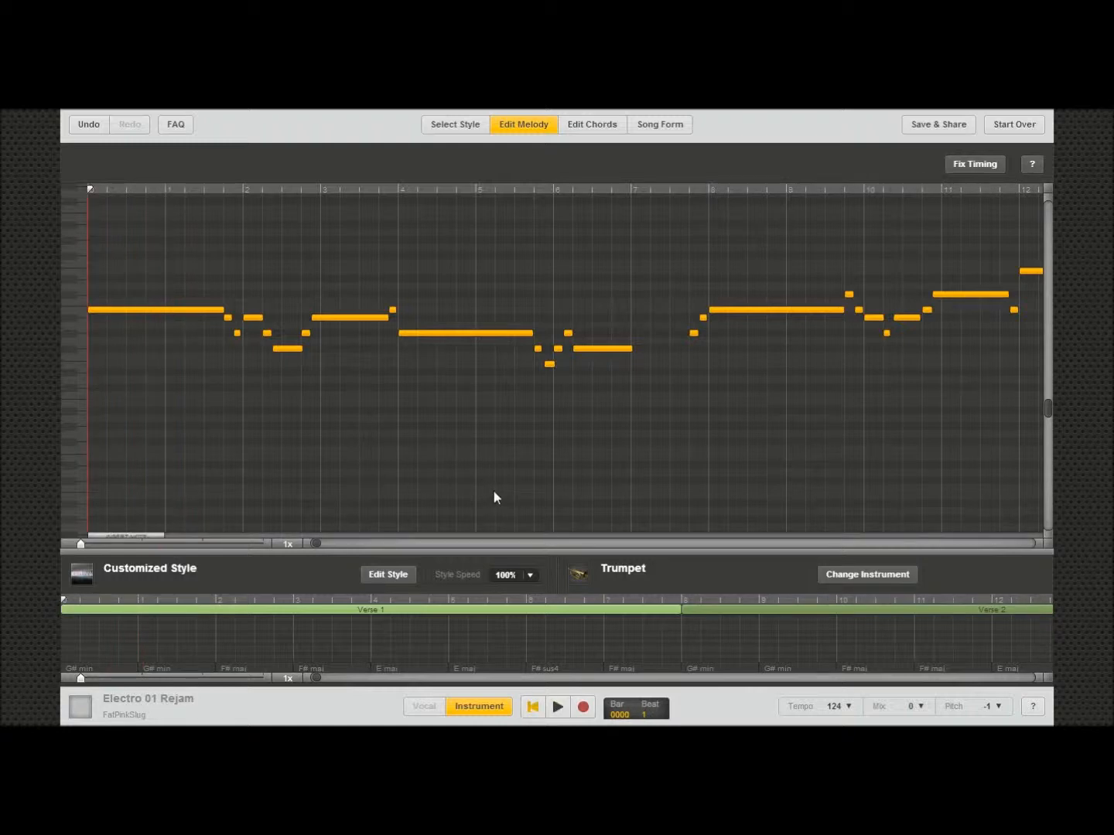
left_click(557, 706)
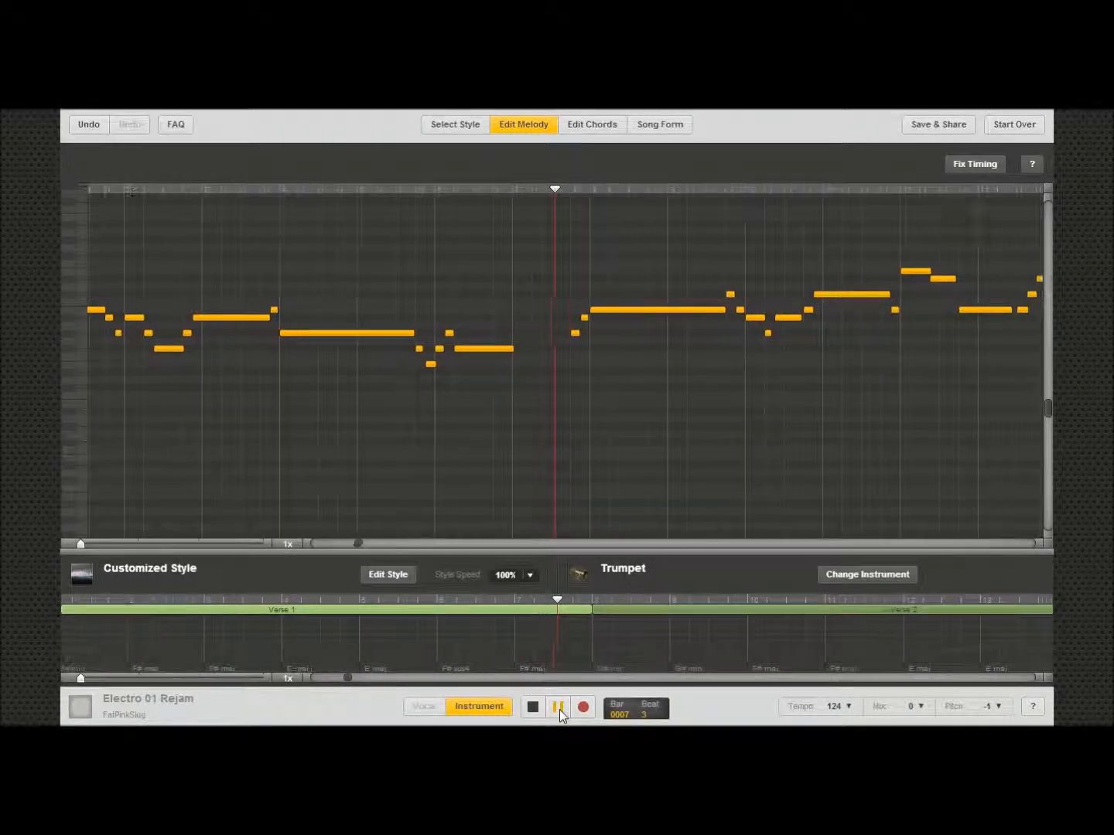
left_click(559, 709)
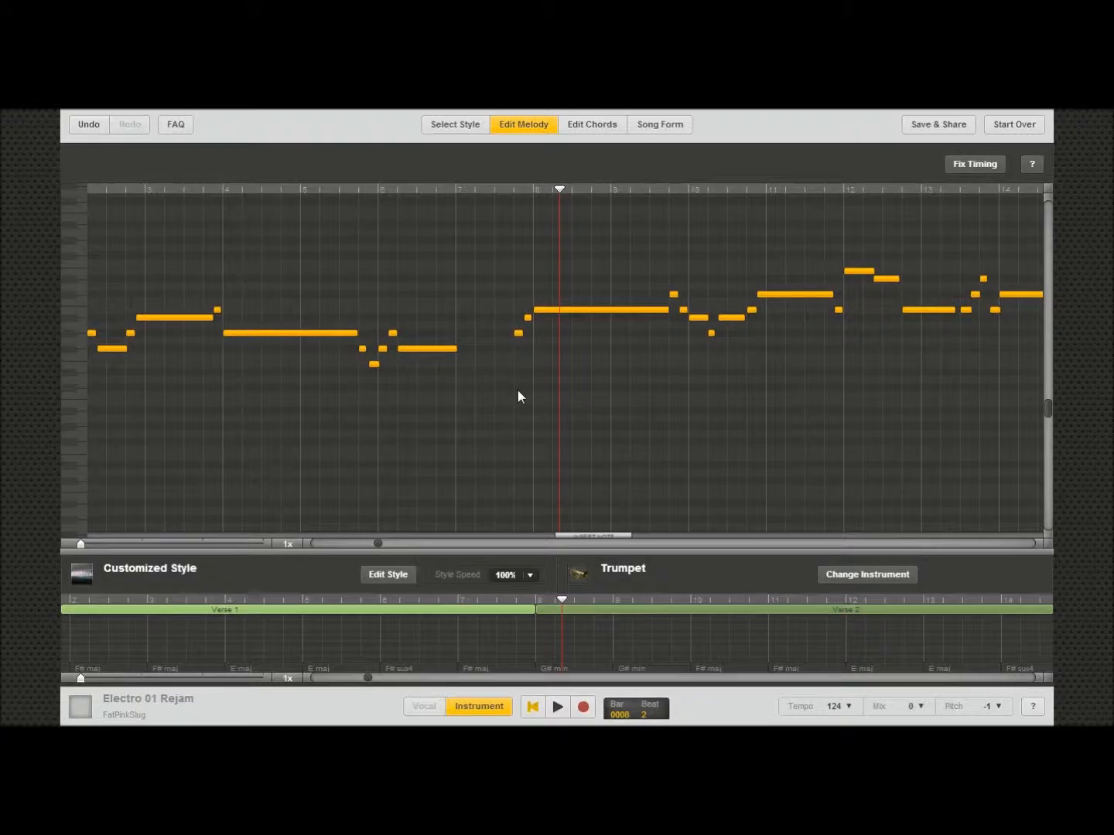
Step: Lengthen the melody note in bar 6 so it extends nearly to bar 8
left_click(443, 349)
left_click(516, 351)
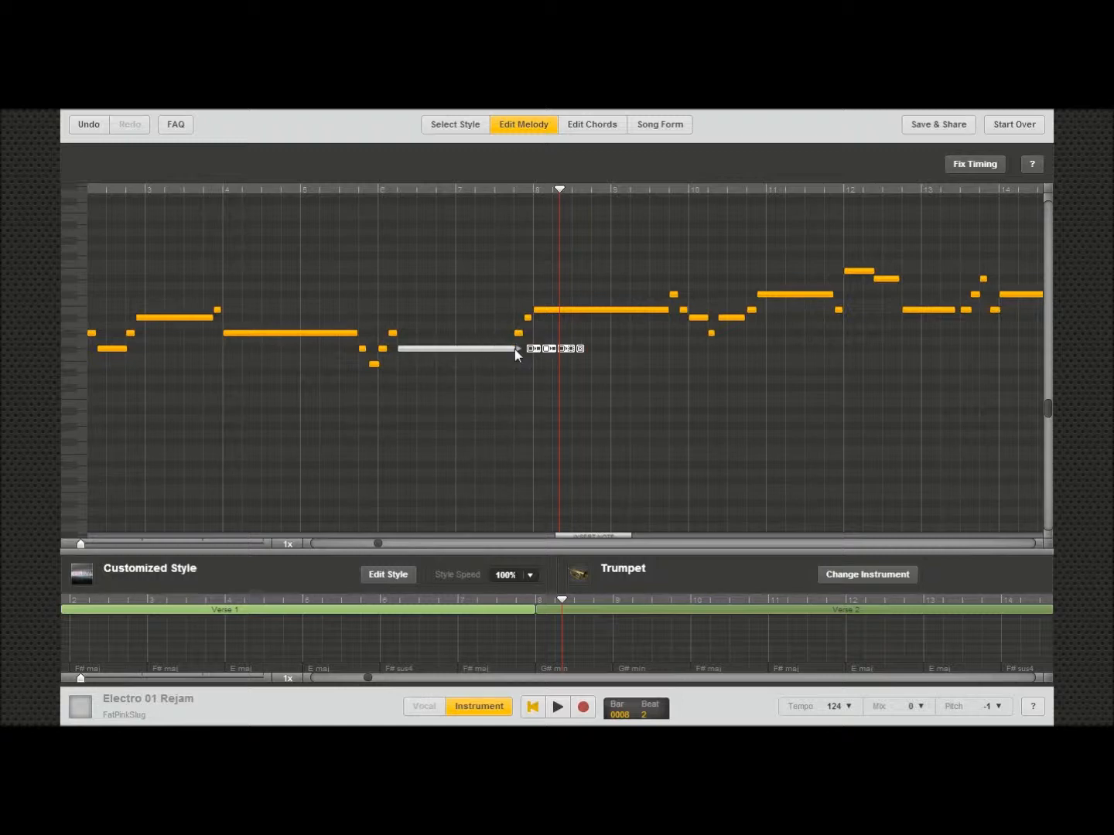
left_click(535, 352)
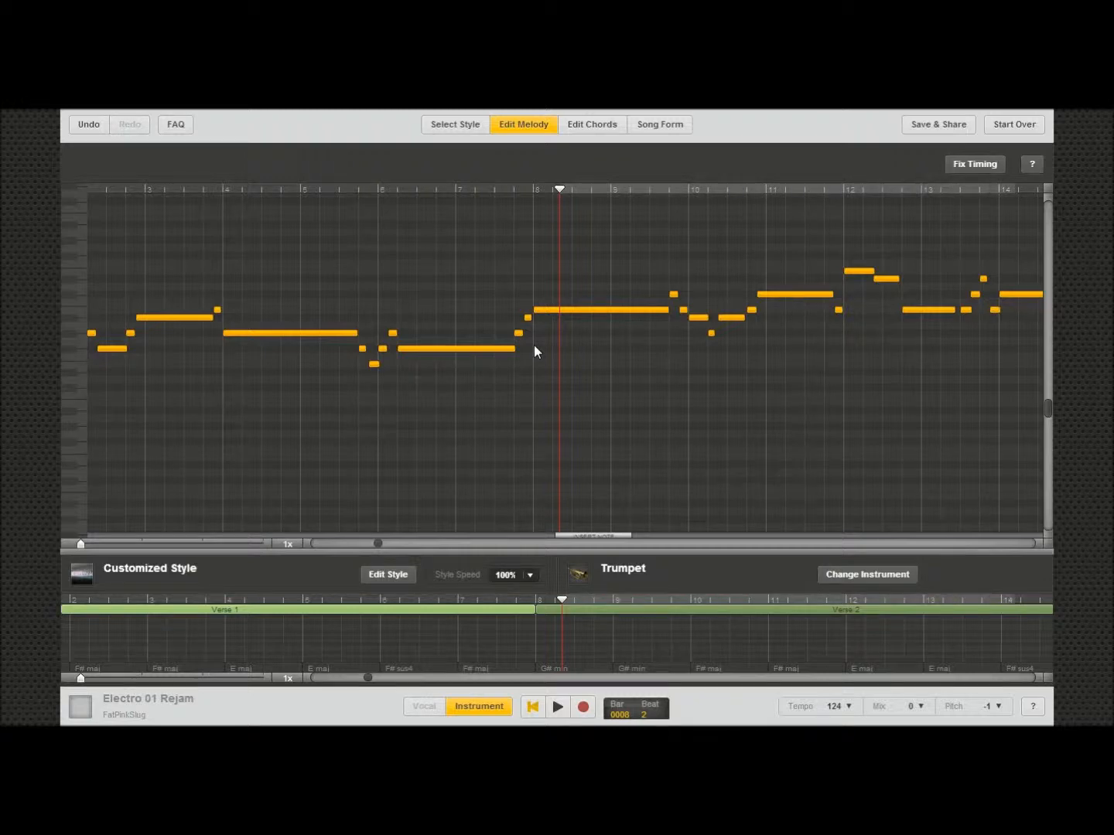
Step: Play back the edited melody, stop it, and return the view to the song's start
left_click(559, 710)
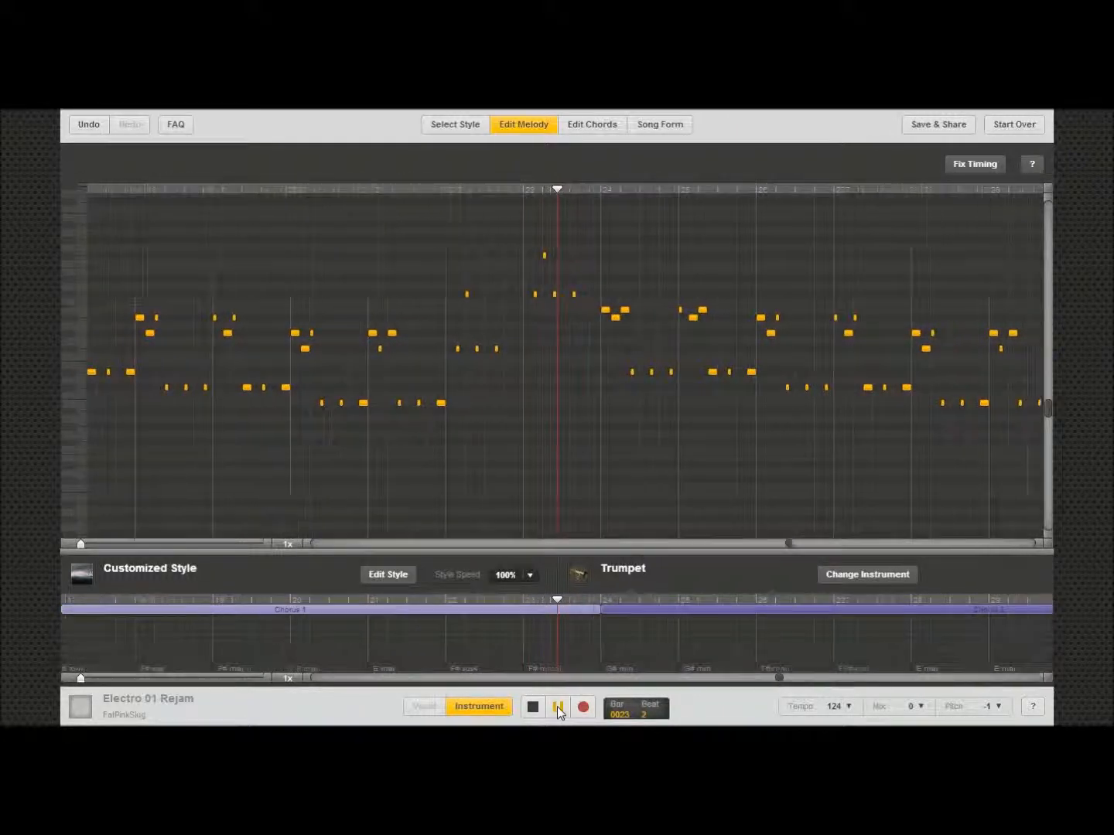
left_click(538, 708)
left_click(537, 709)
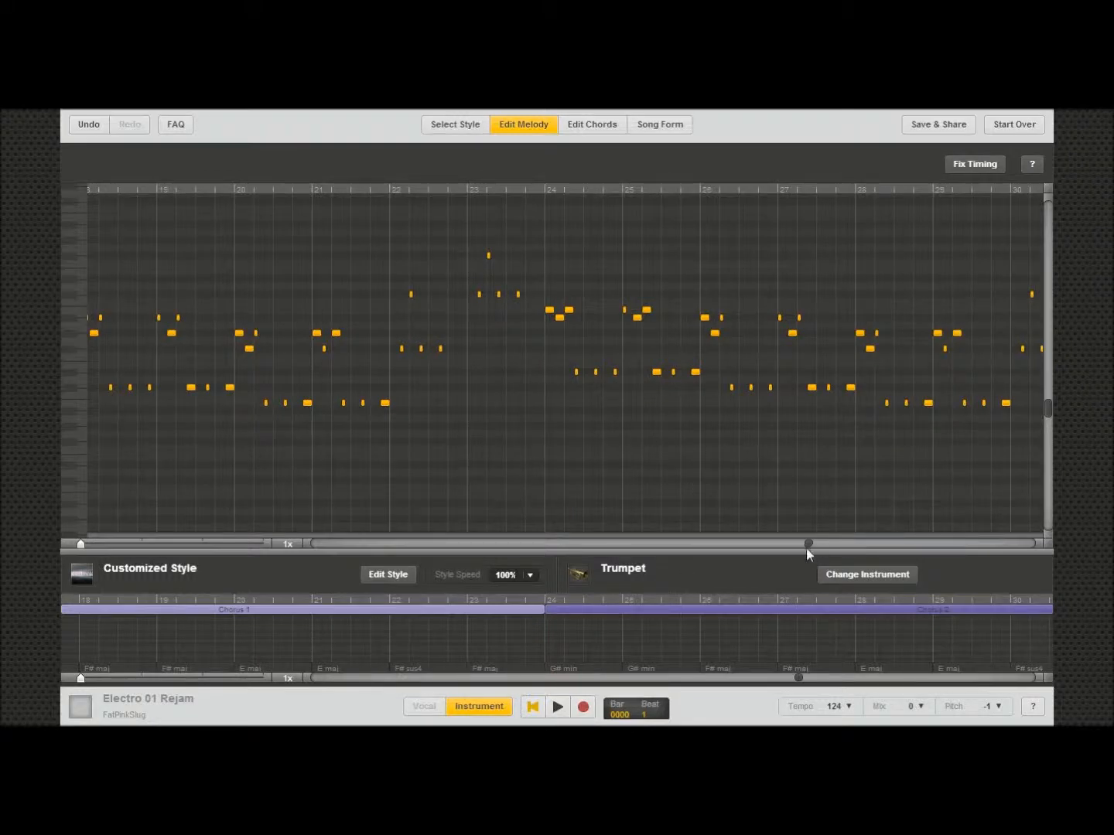
left_click_drag(808, 544, 310, 567)
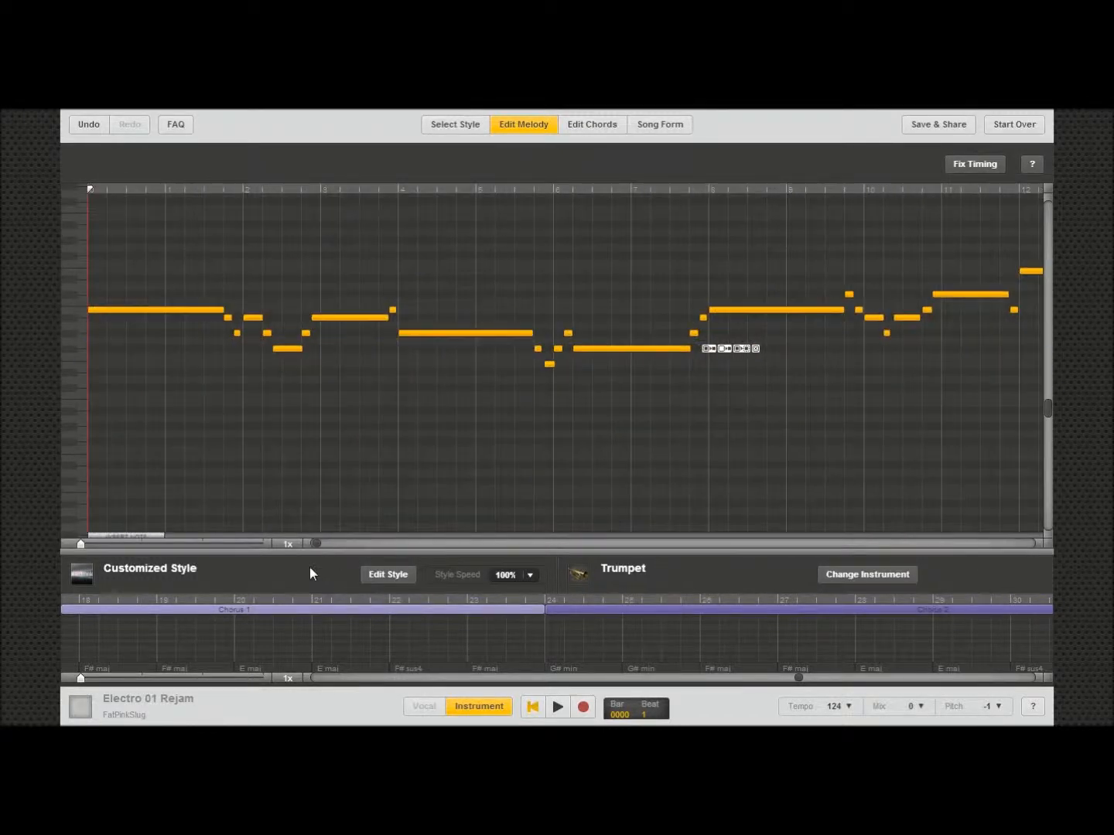
Step: Raise the playback tempo to 144
left_click(849, 707)
left_click_drag(851, 636, 850, 614)
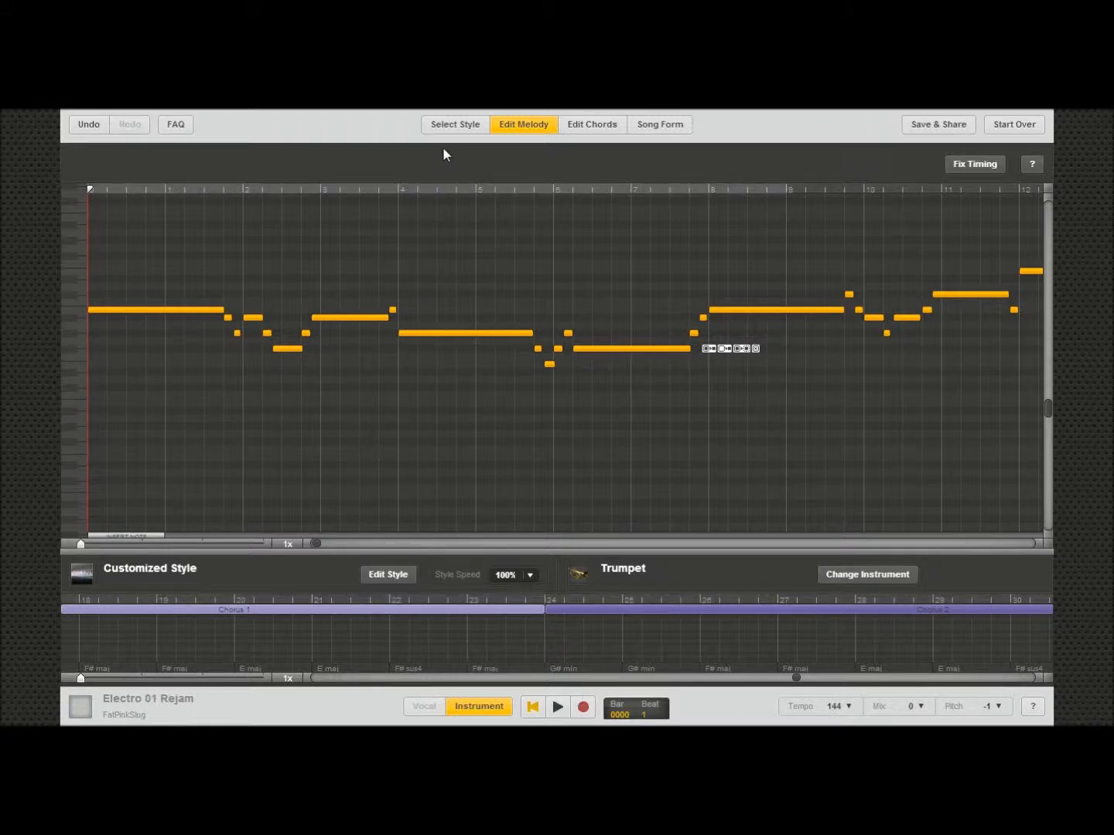
Step: Open the chord editor and apply the Blues chord preset to the song
left_click(589, 127)
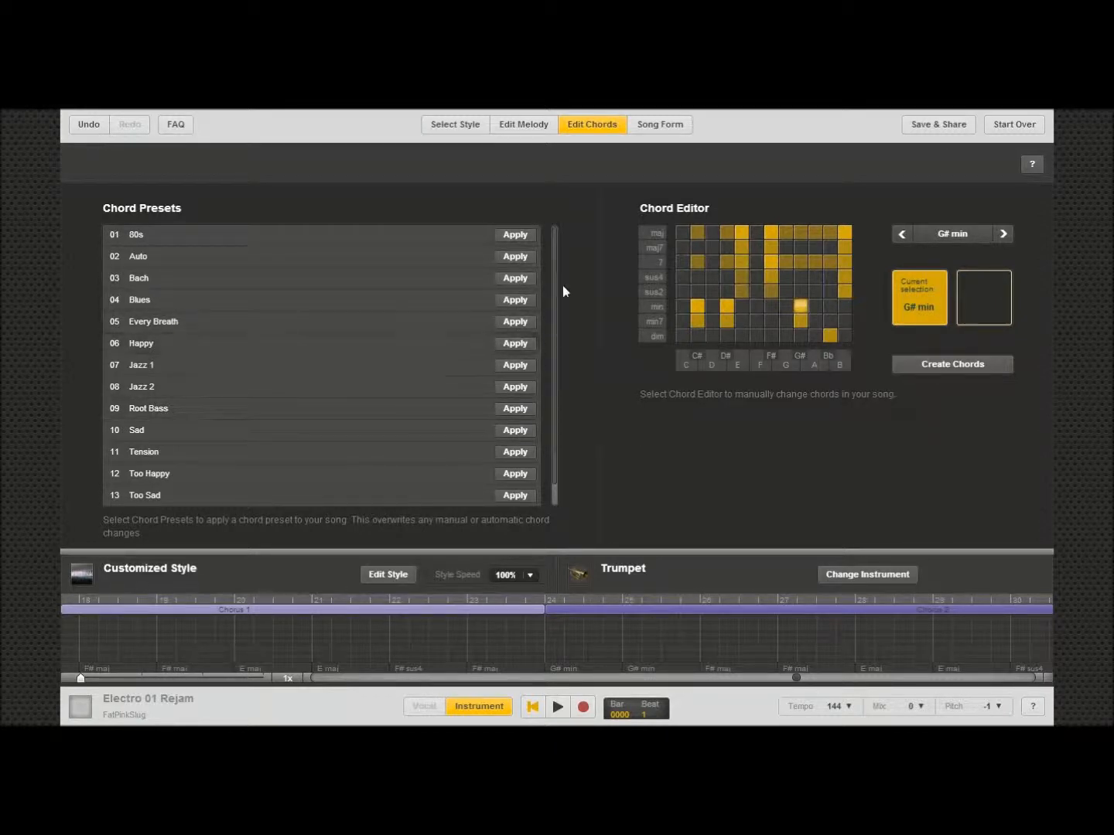
left_click_drag(556, 309, 554, 396)
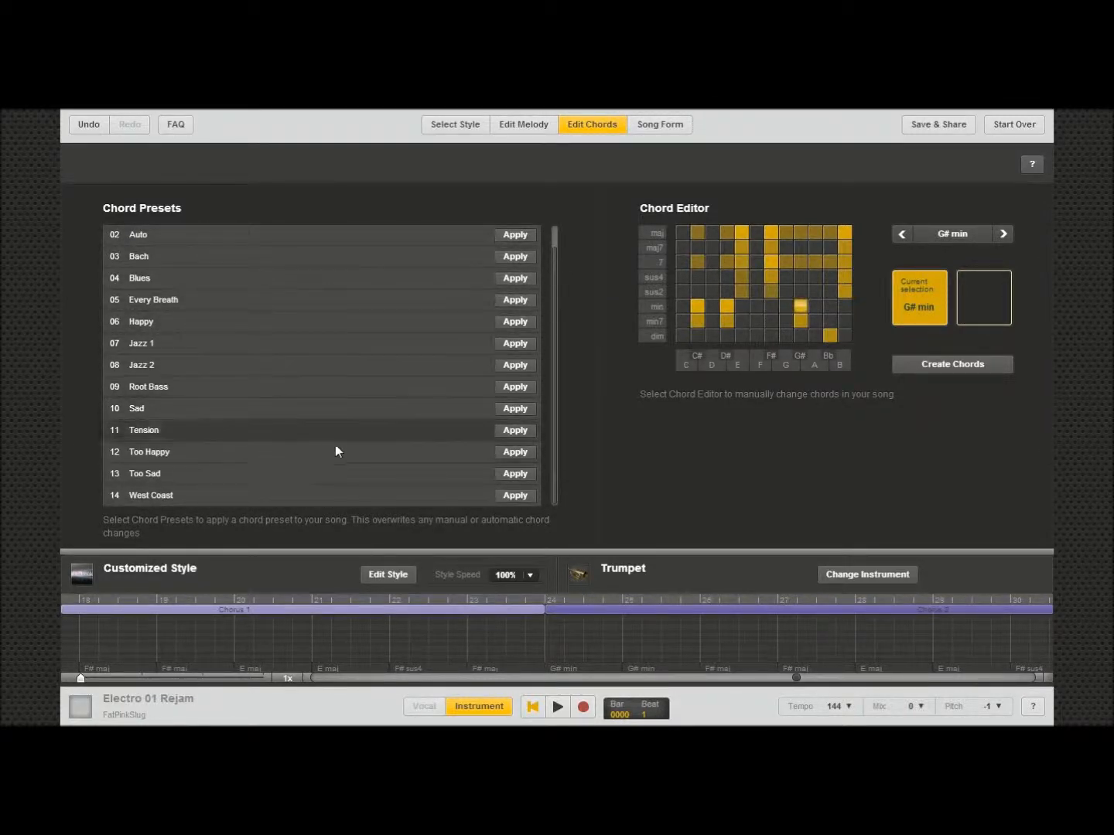
left_click_drag(556, 411, 561, 337)
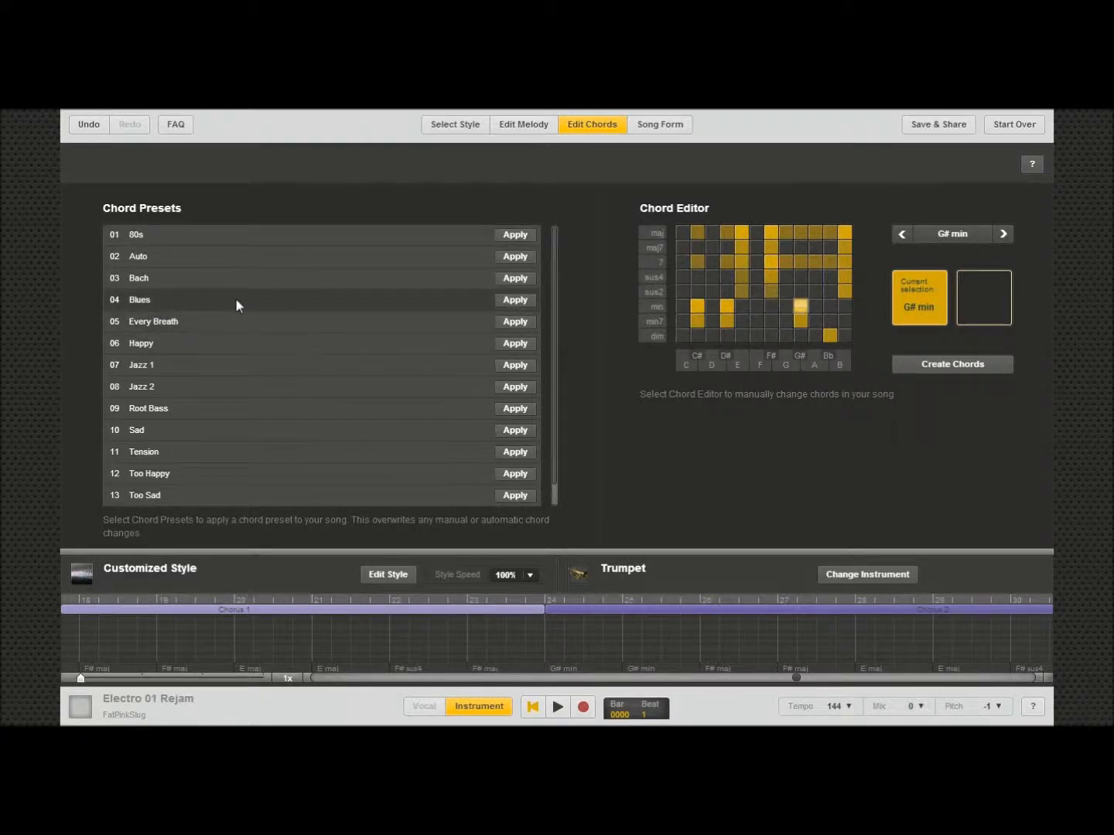
left_click(517, 302)
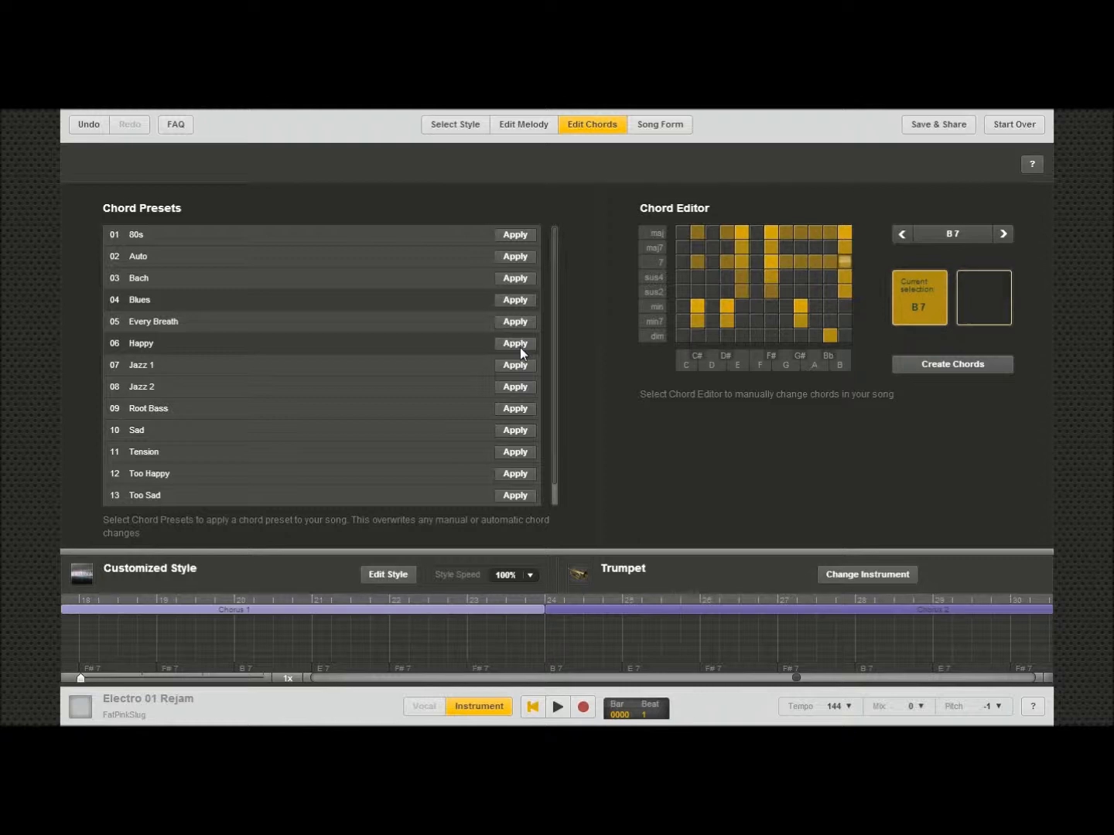
Step: Open the style browser and preview the Acoustic Rock style
left_click(468, 128)
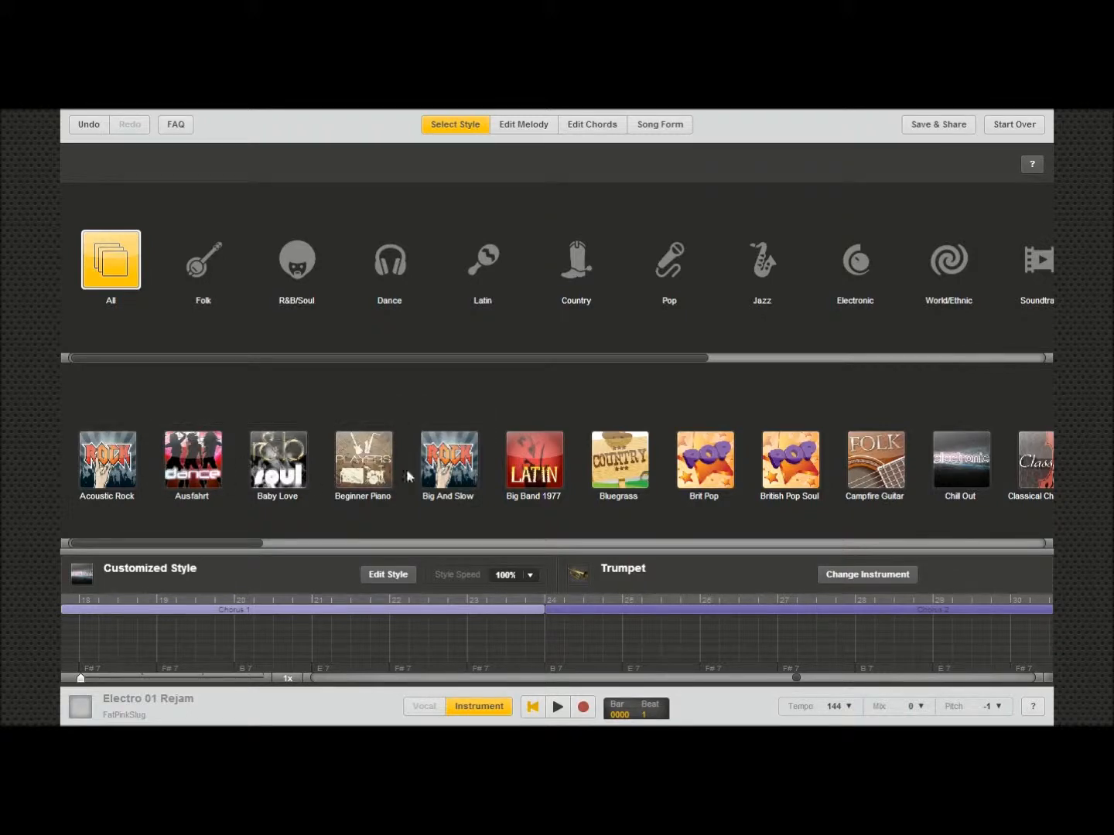
left_click(108, 462)
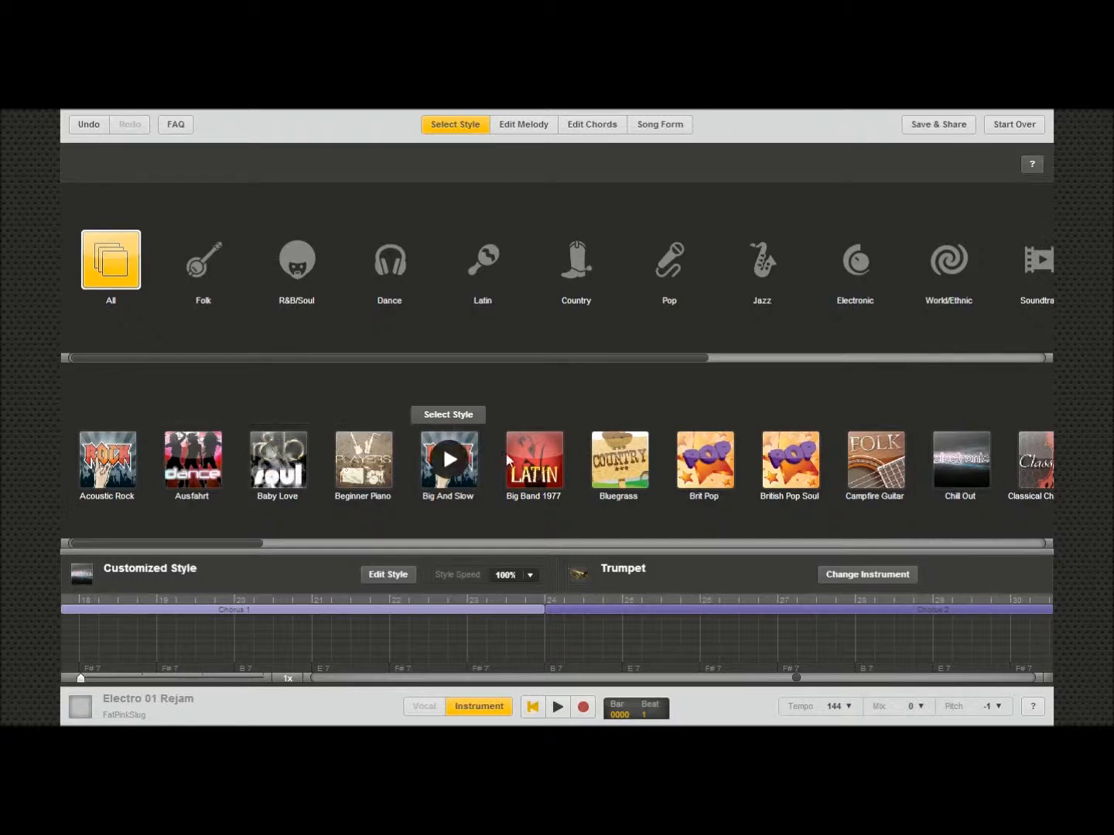
left_click_drag(206, 547, 155, 546)
Step: Browse the style categories from Folk through World/Ethnic to see the styles each offers
left_click(191, 277)
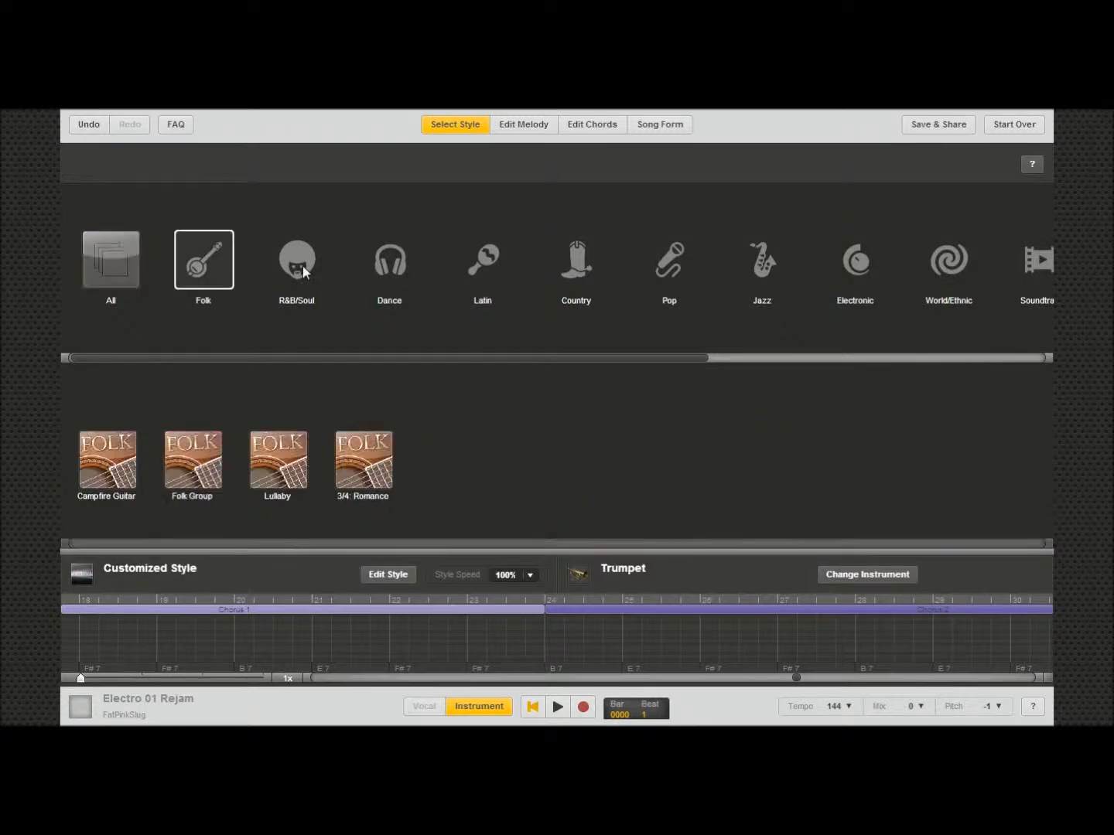
left_click(302, 266)
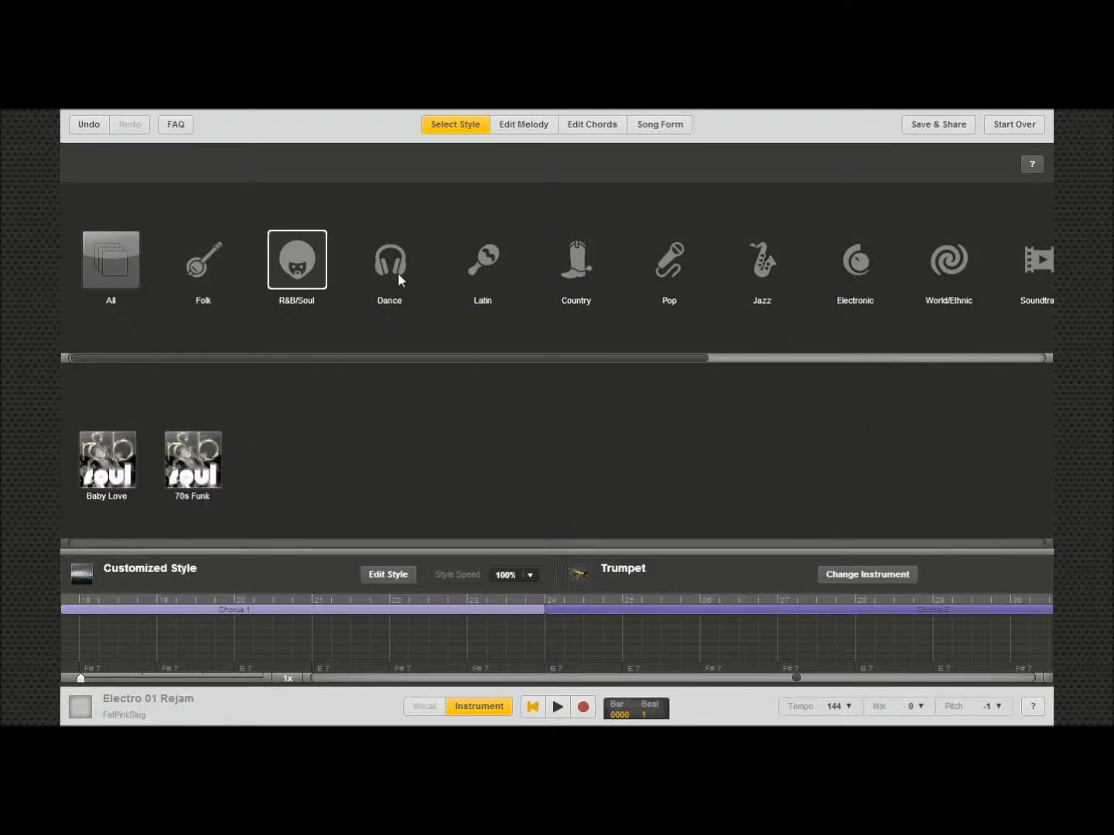
left_click(398, 272)
left_click(496, 262)
left_click(576, 263)
left_click(674, 262)
left_click(786, 268)
left_click(859, 269)
left_click(948, 262)
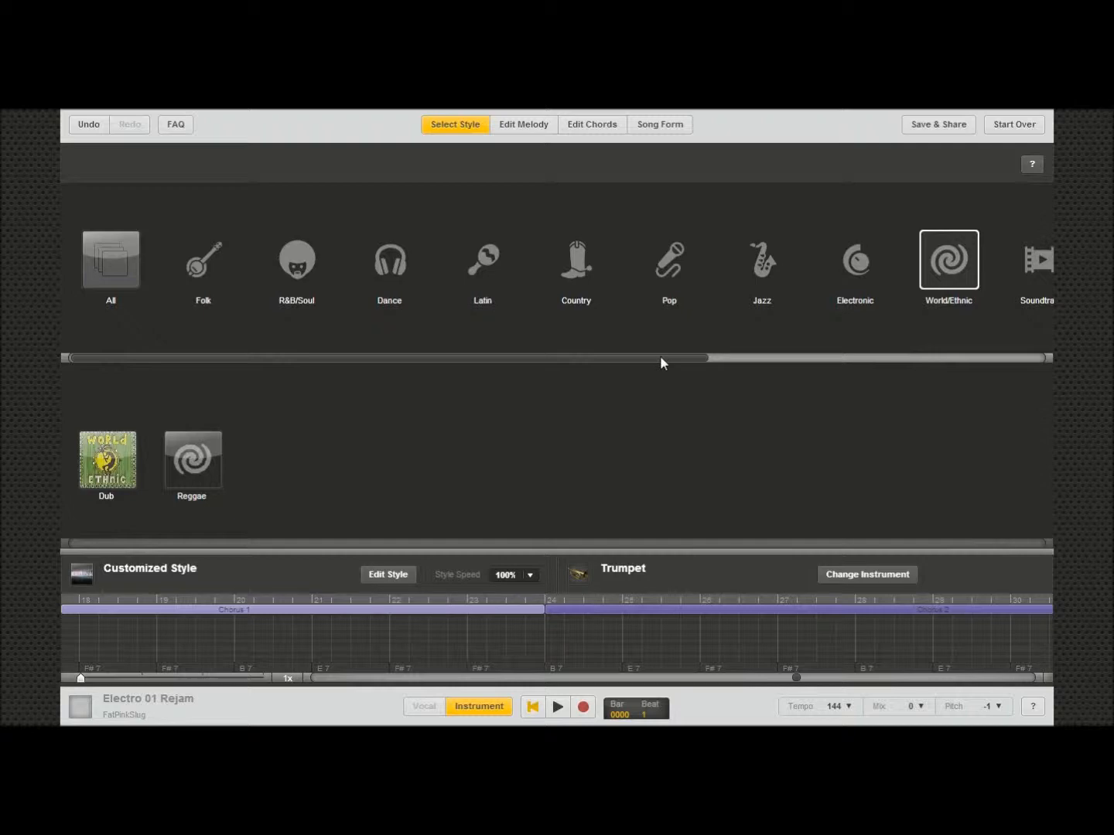
Step: Browse the remaining style categories, apply the Blues Rock'n'Roll style and play the song to preview it
left_click_drag(659, 363, 990, 360)
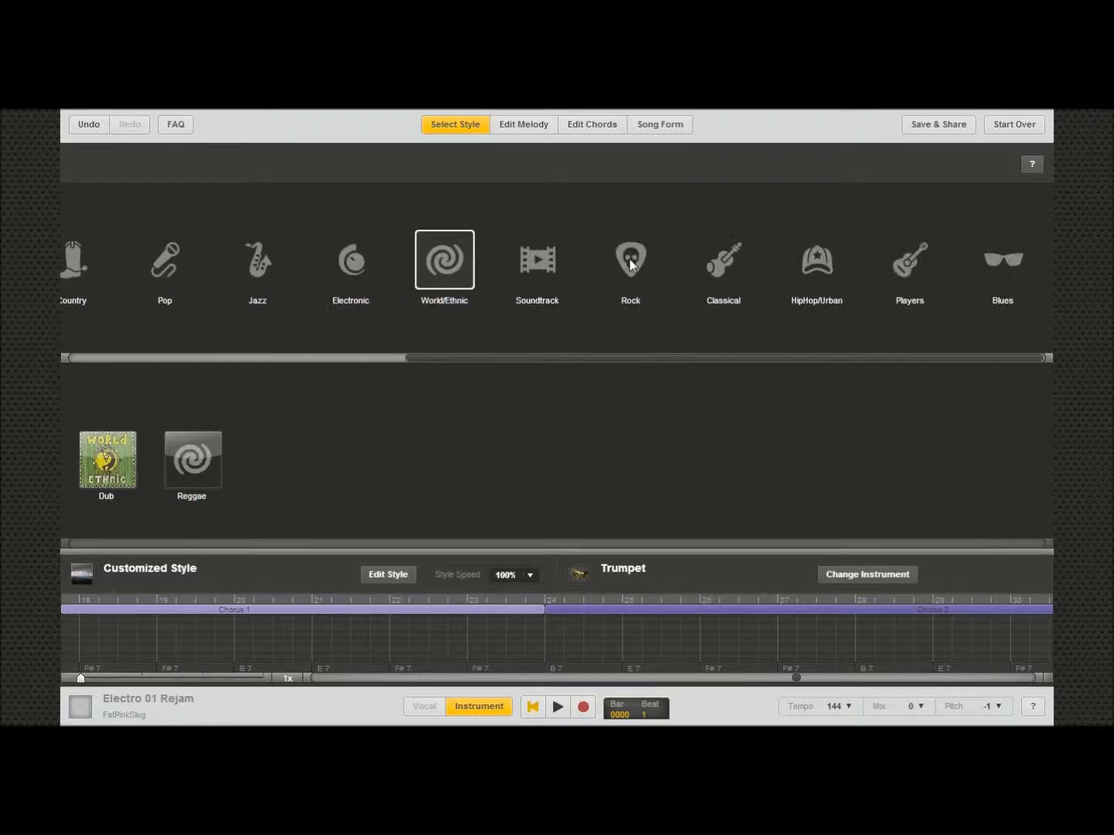
left_click(723, 263)
left_click(816, 263)
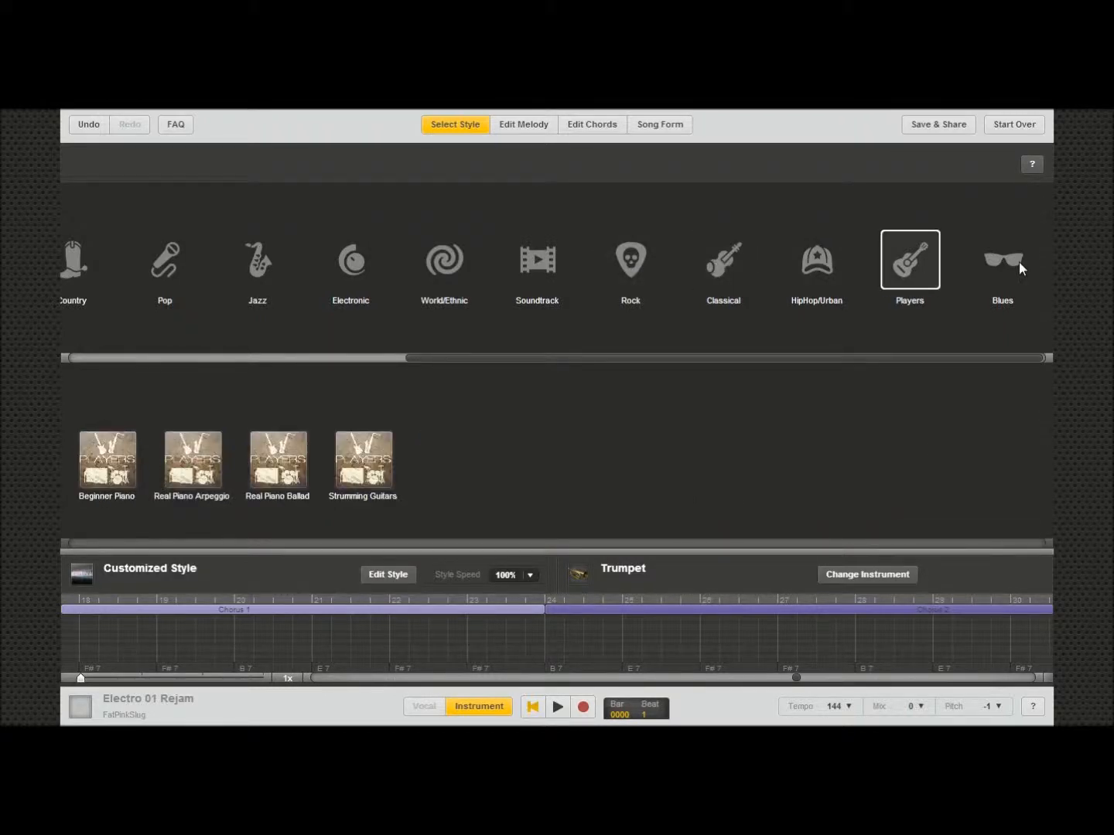
left_click(1019, 264)
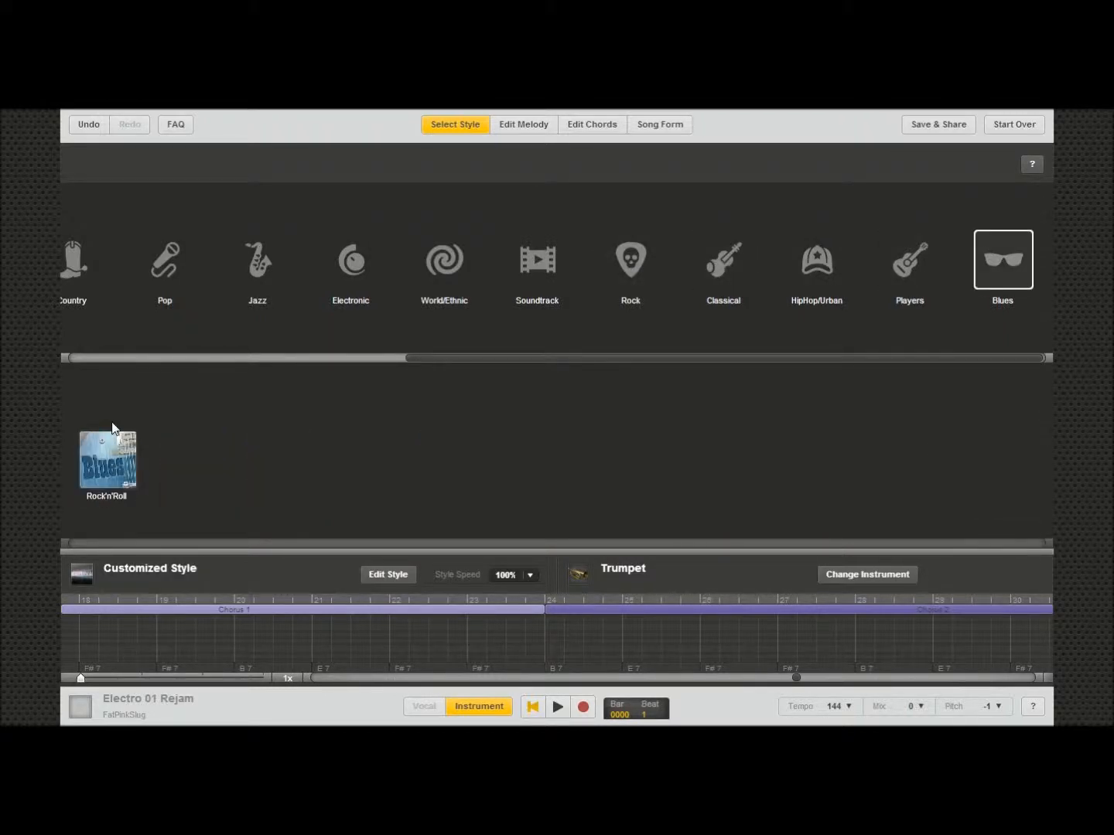
mouse_move(112, 417)
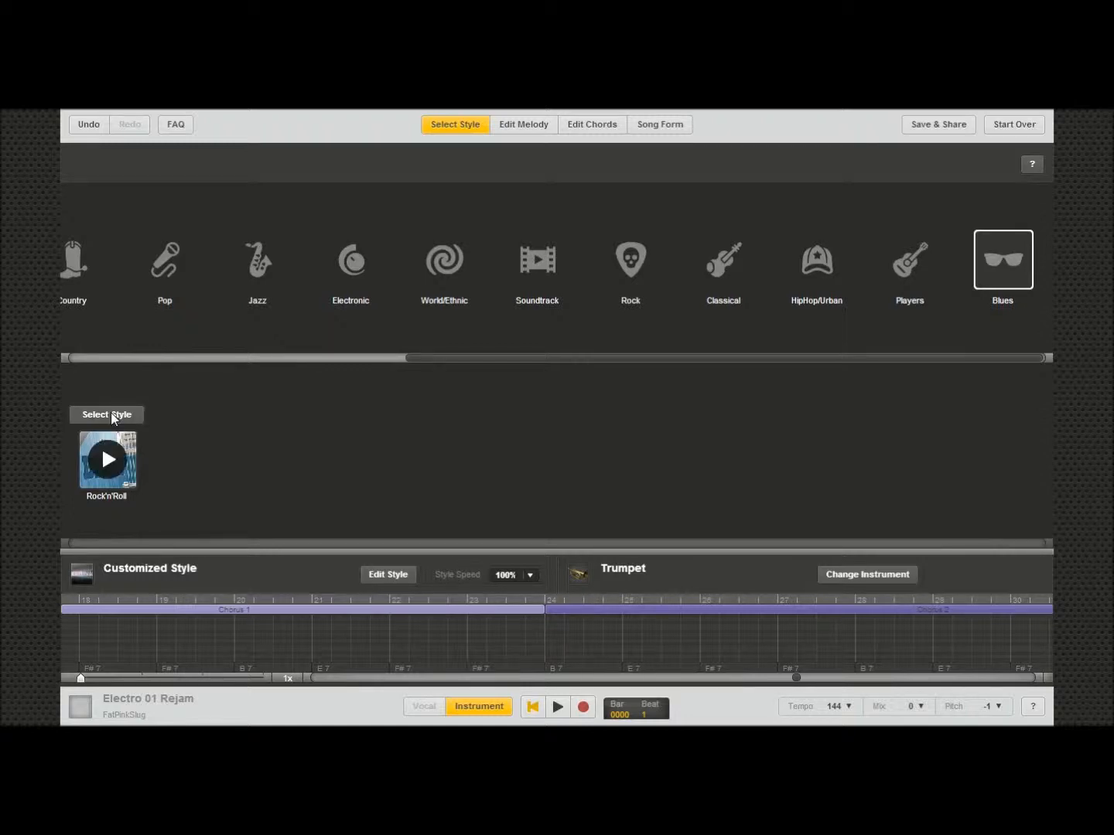
left_click(112, 417)
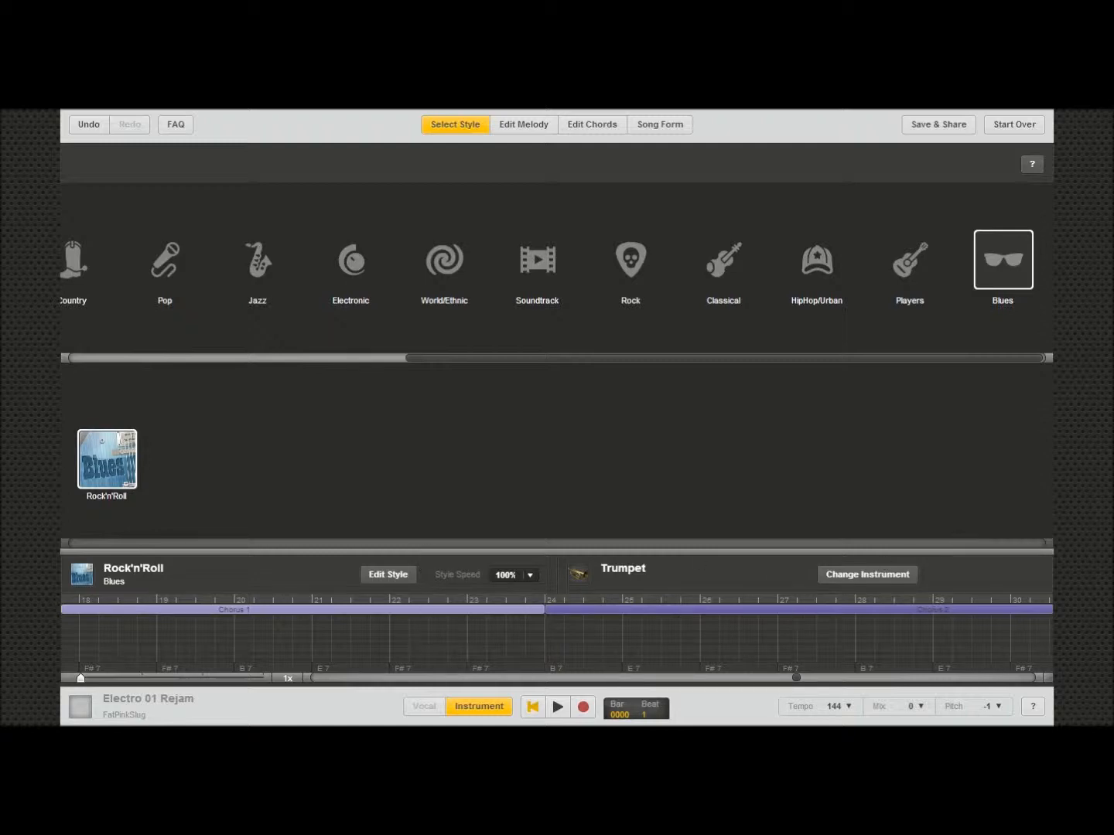
left_click(558, 706)
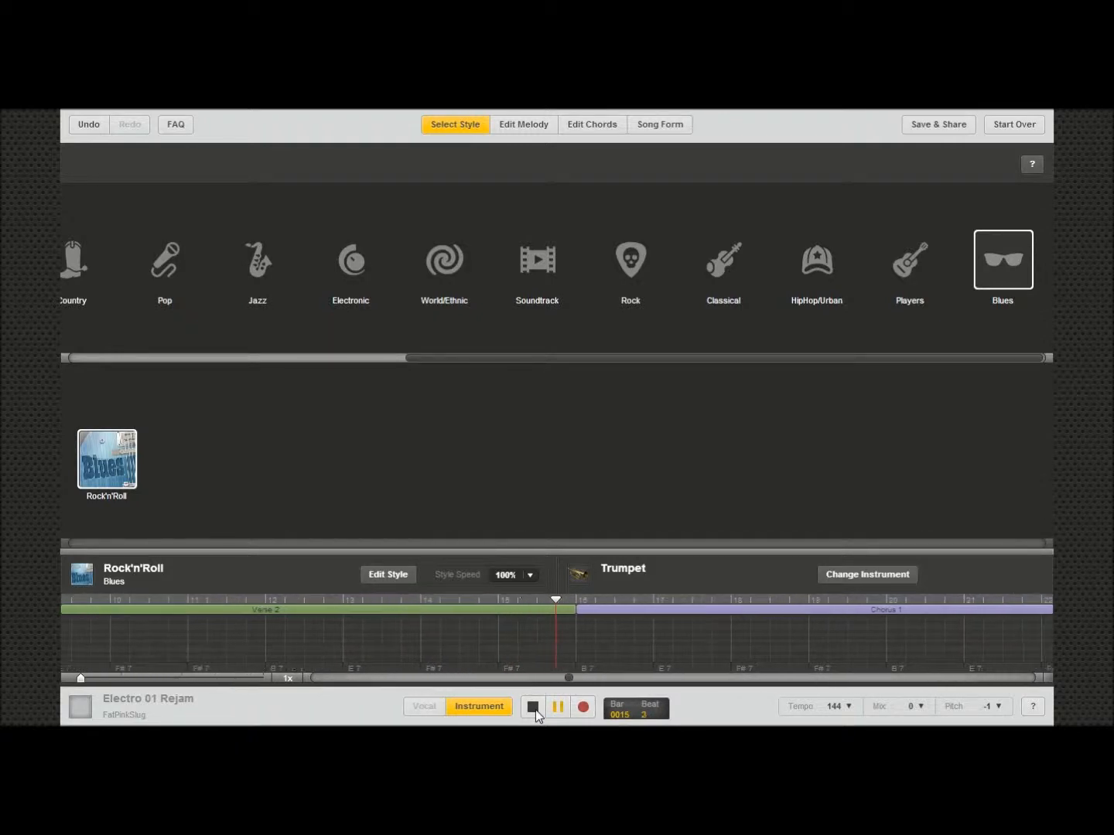
left_click(535, 709)
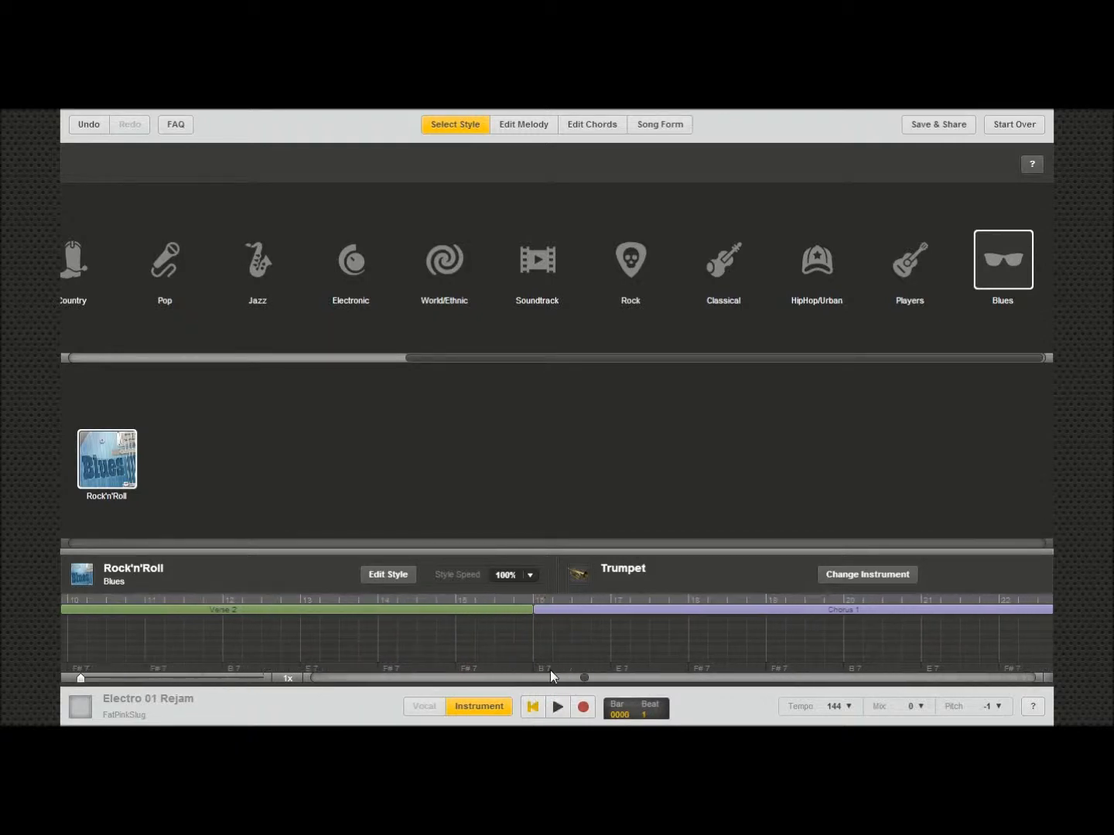
Step: Give the song form a short intro and play the song from the start to hear it
left_click(667, 128)
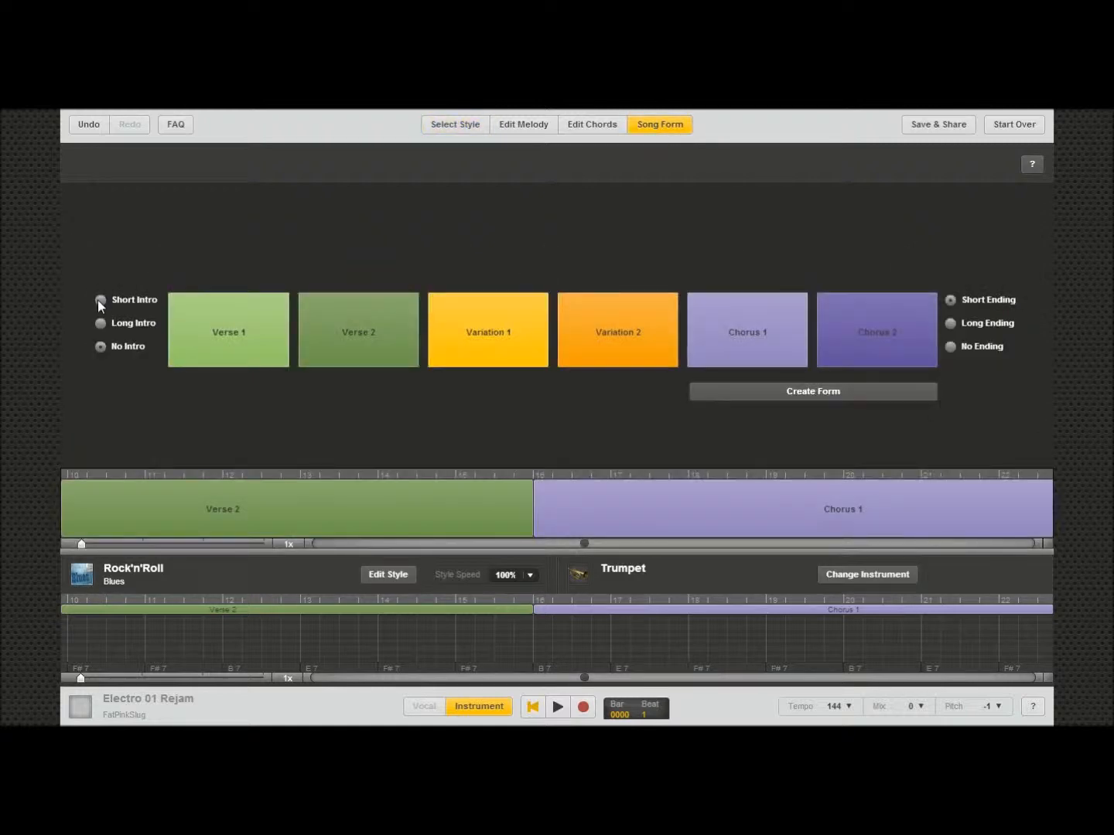
left_click(99, 300)
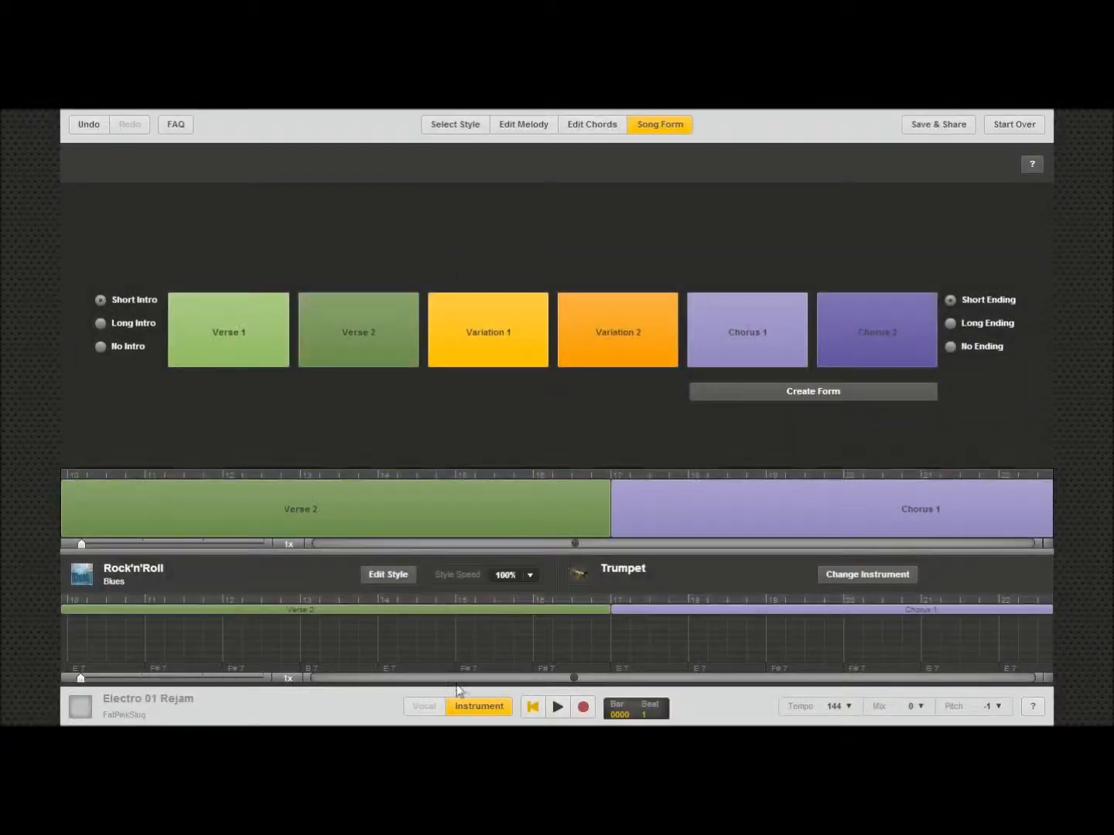
left_click(466, 132)
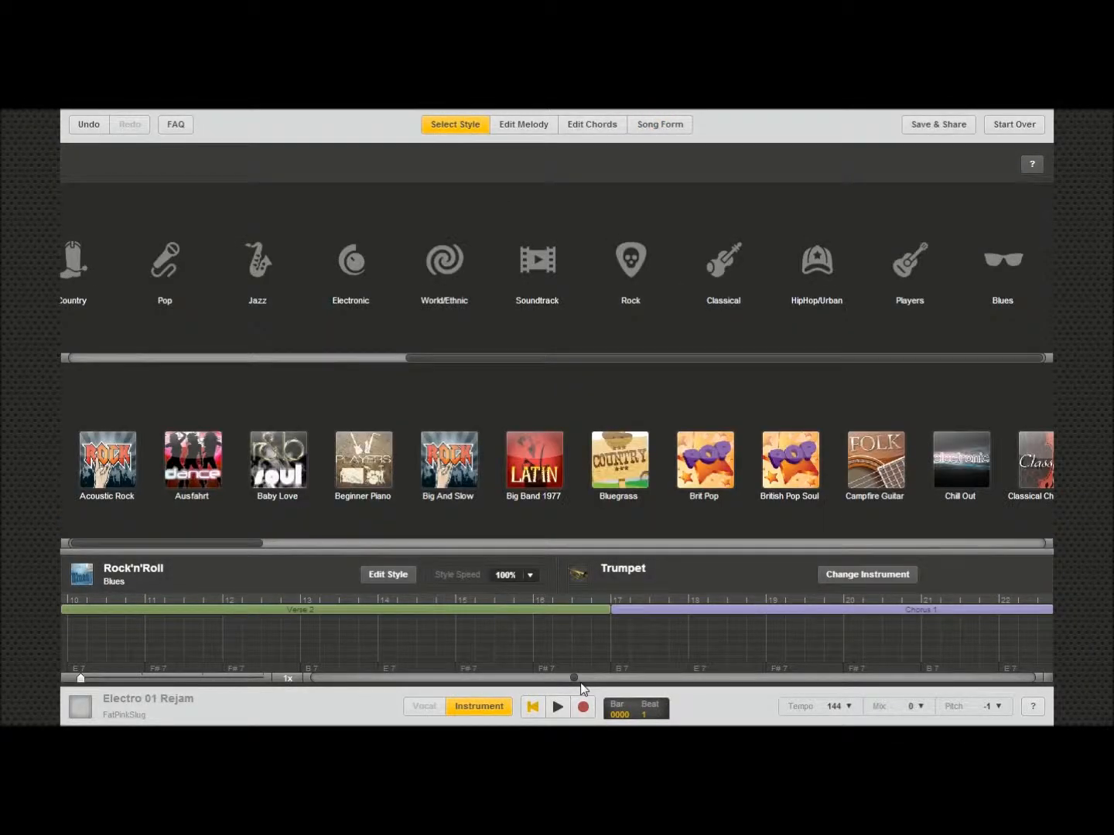
left_click(558, 706)
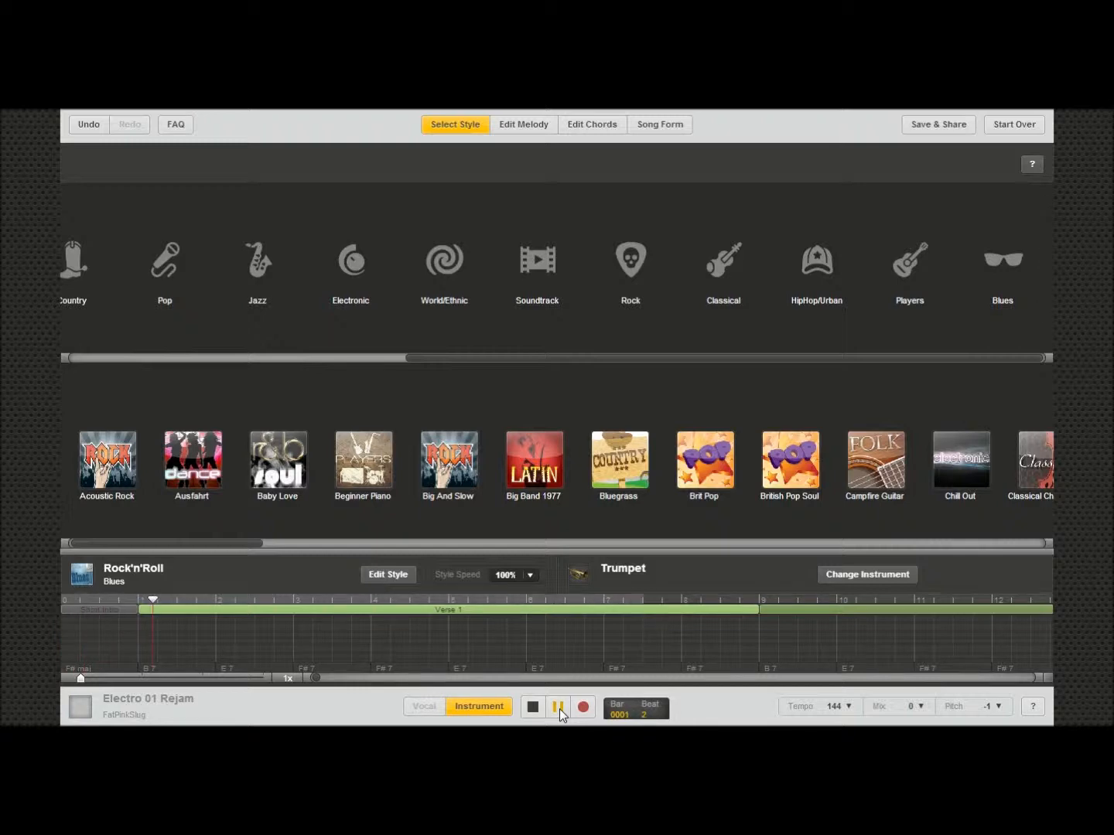
left_click(534, 707)
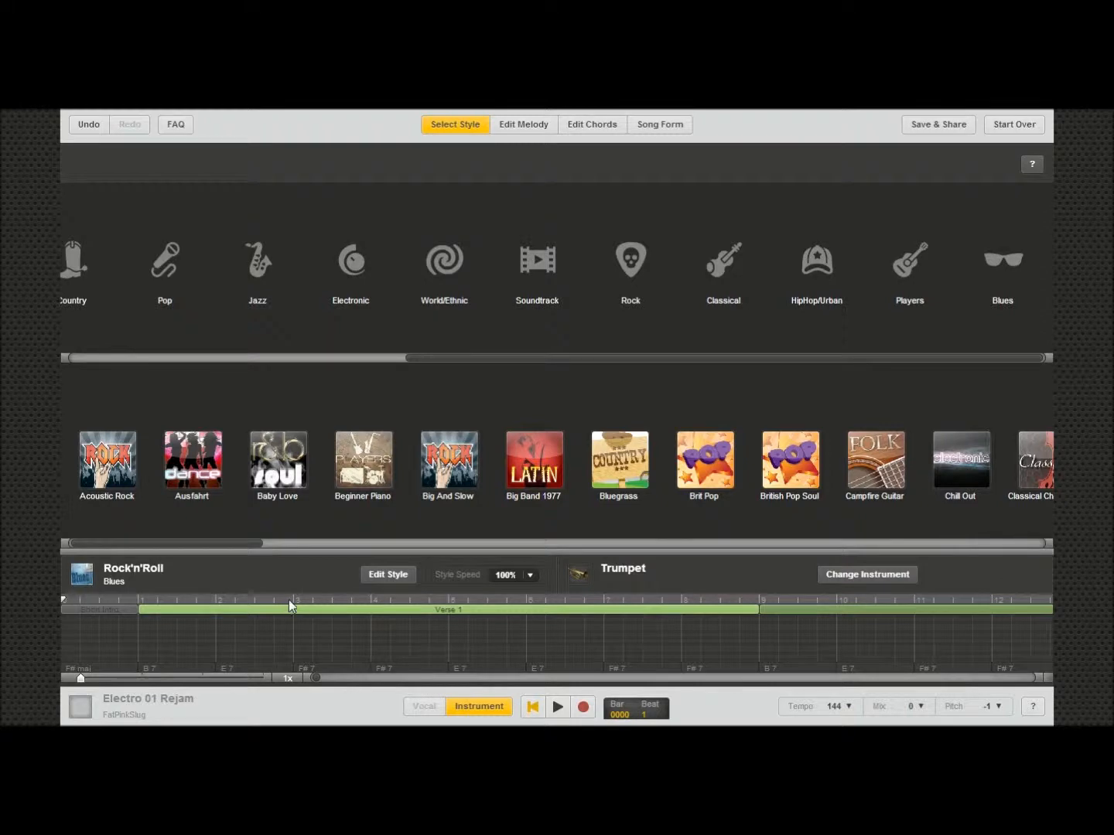
Step: Open the style editor and browse the Accordion instrument parts by genre
left_click(386, 574)
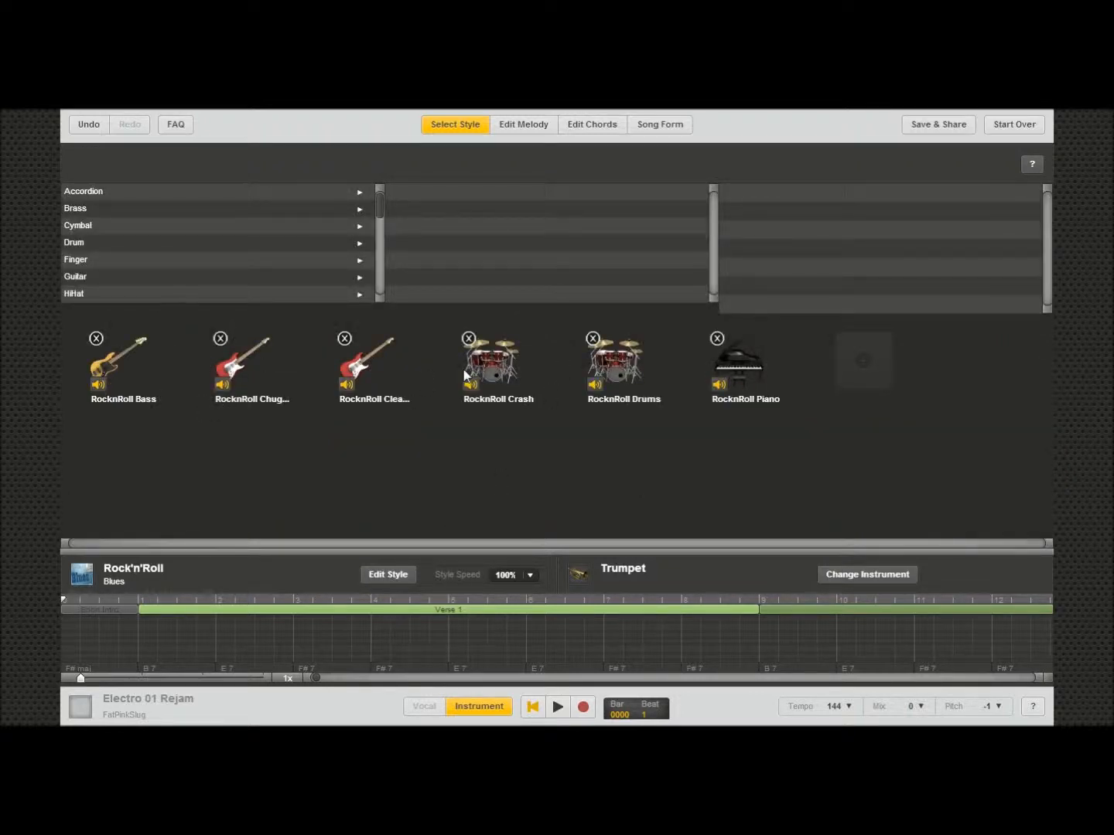
mouse_move(379, 205)
left_mouse_down()
mouse_move(381, 299)
mouse_move(379, 193)
left_mouse_up()
left_click(89, 191)
left_click(483, 192)
left_click(479, 209)
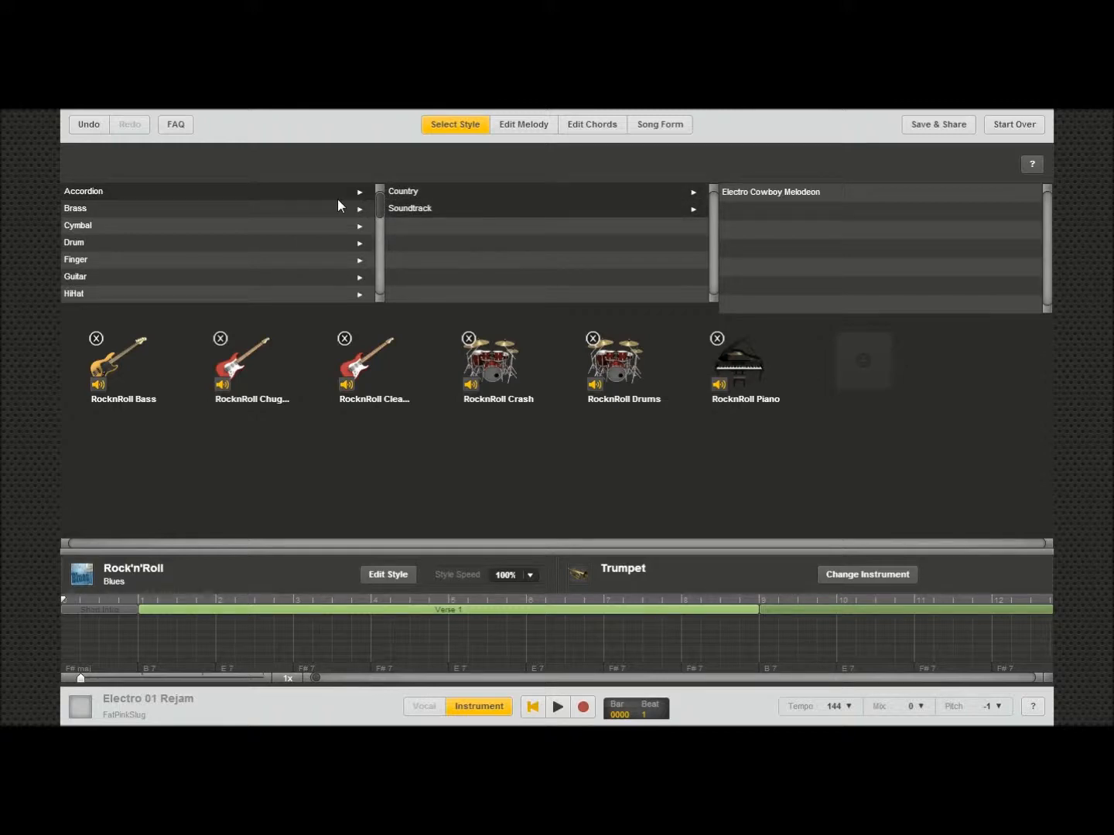
left_click(235, 209)
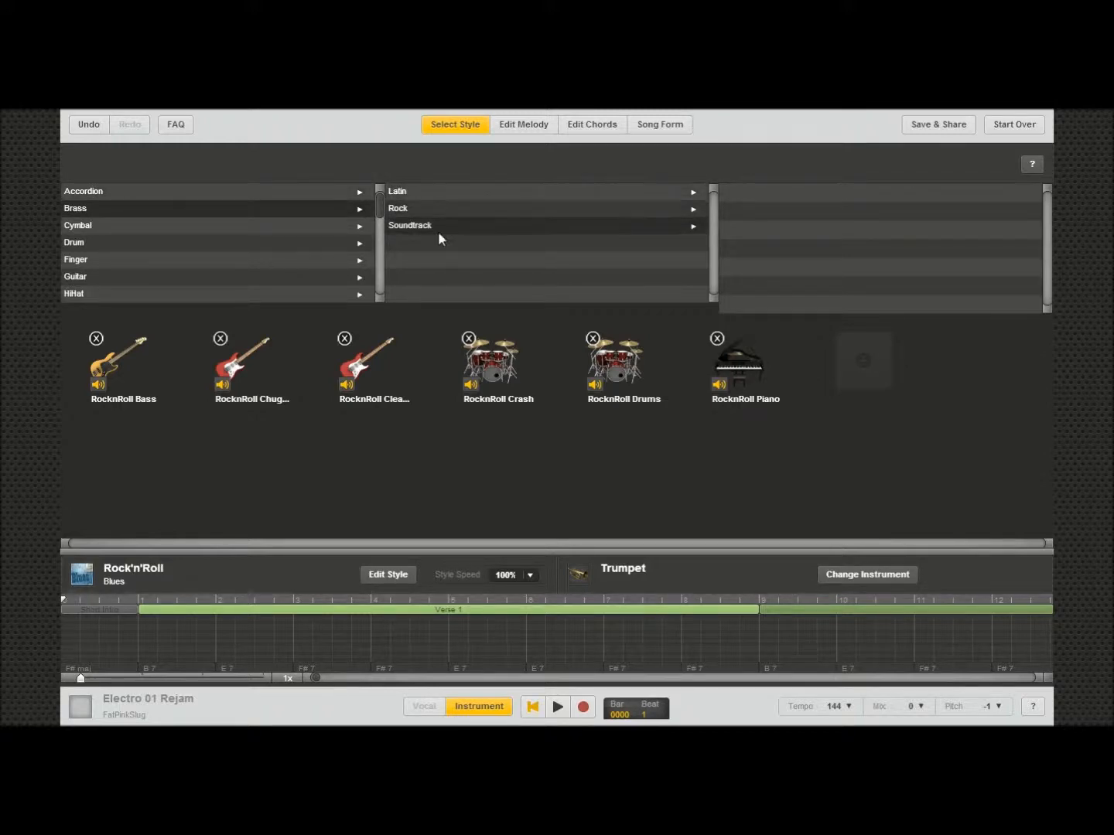
left_click(438, 227)
left_click(766, 191)
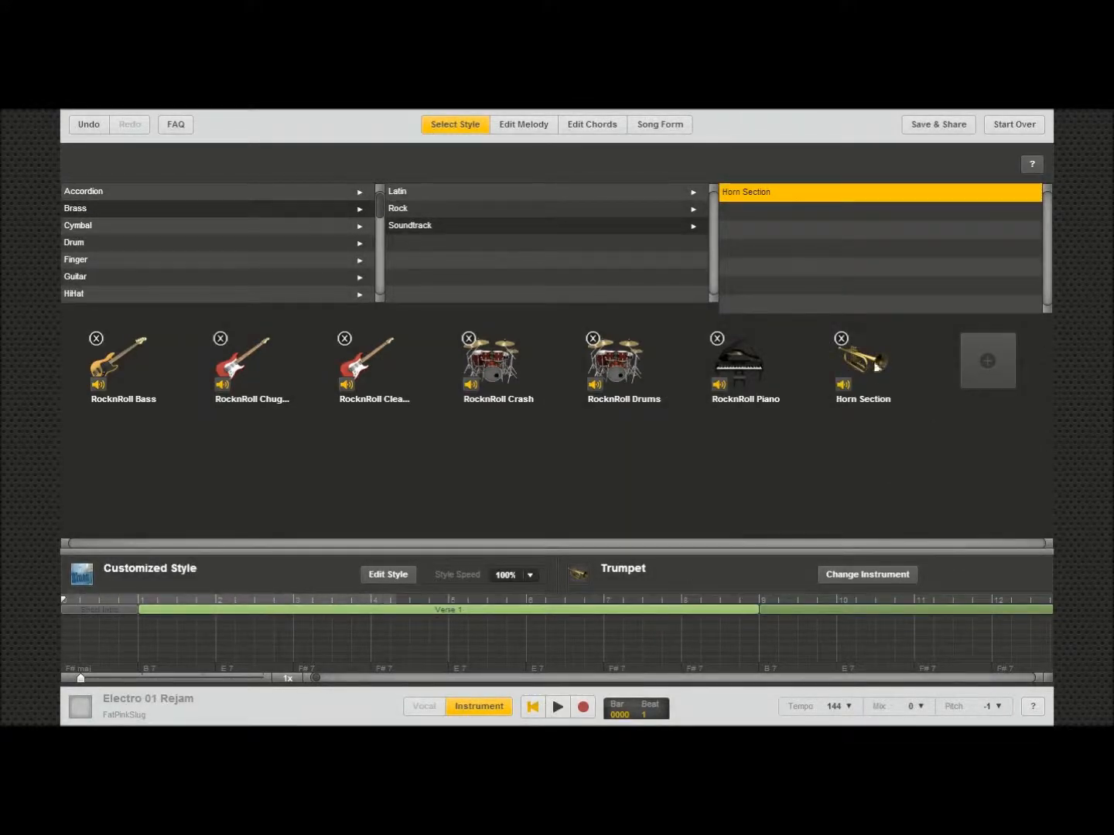
left_click(841, 339)
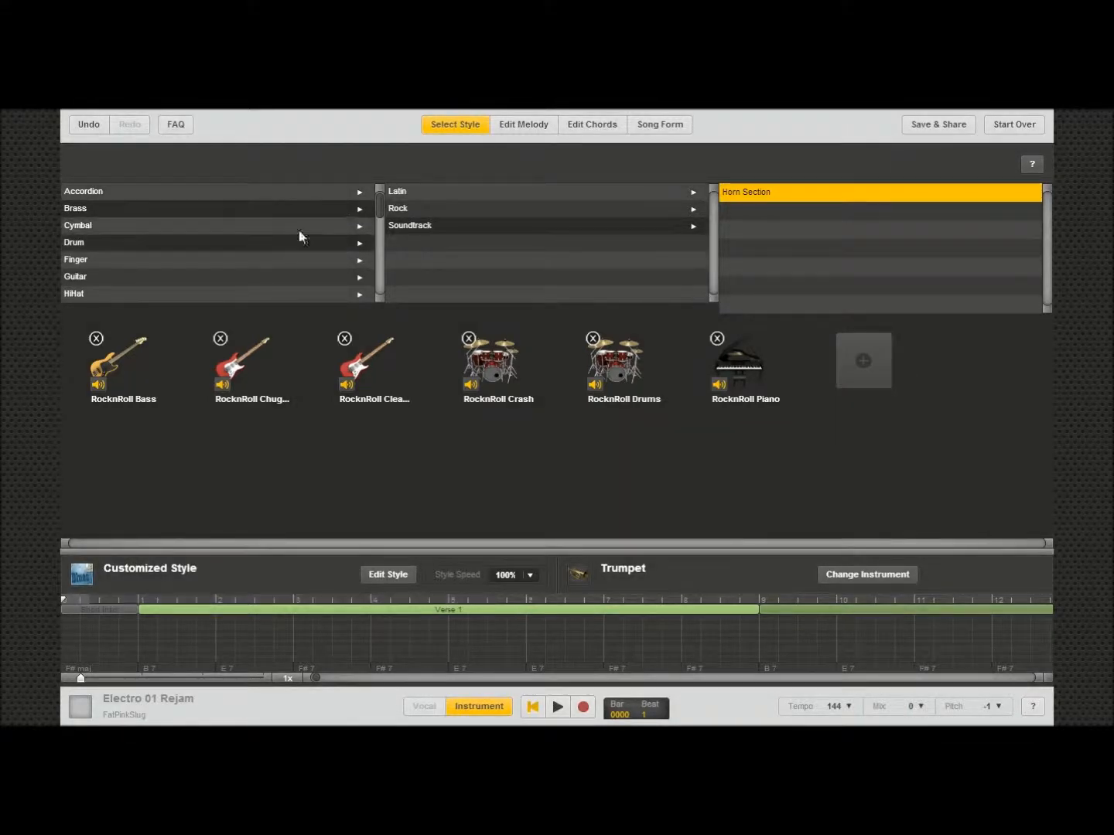
Step: Add the R&B/Soul Baby Love Sax Section wind part to the style
left_click_drag(379, 203, 385, 284)
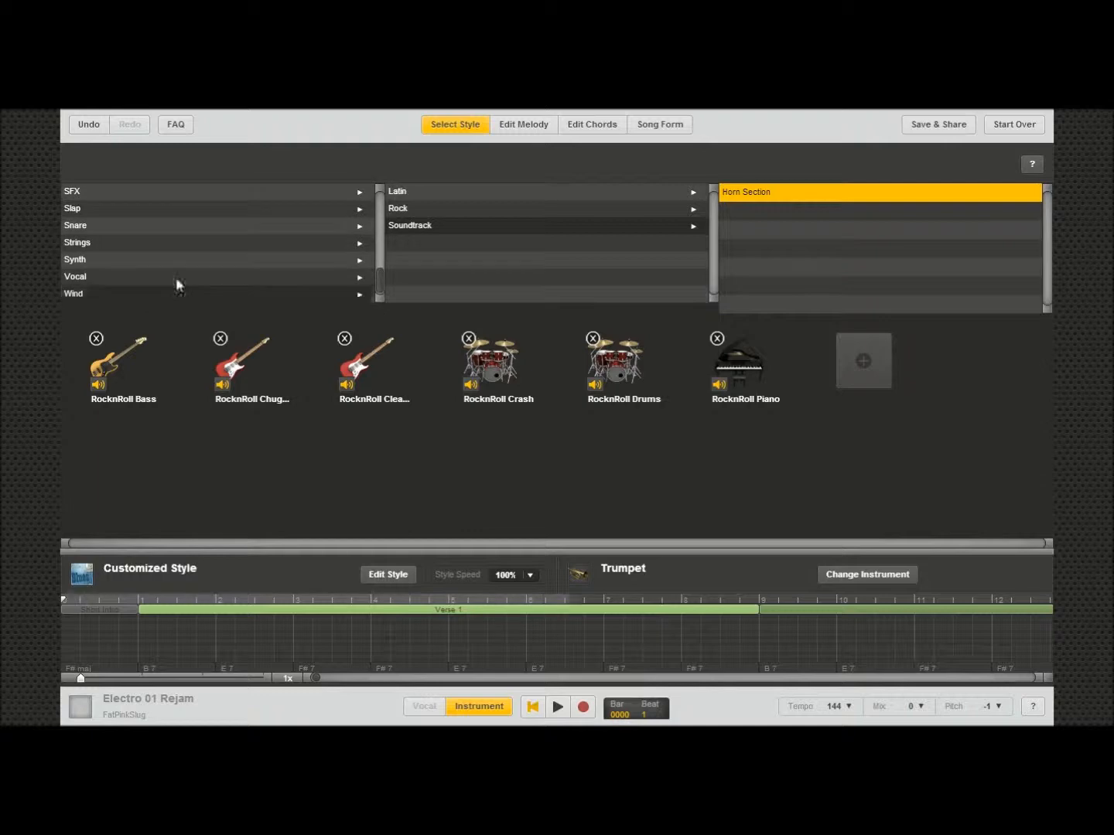
left_click(101, 294)
left_click(430, 210)
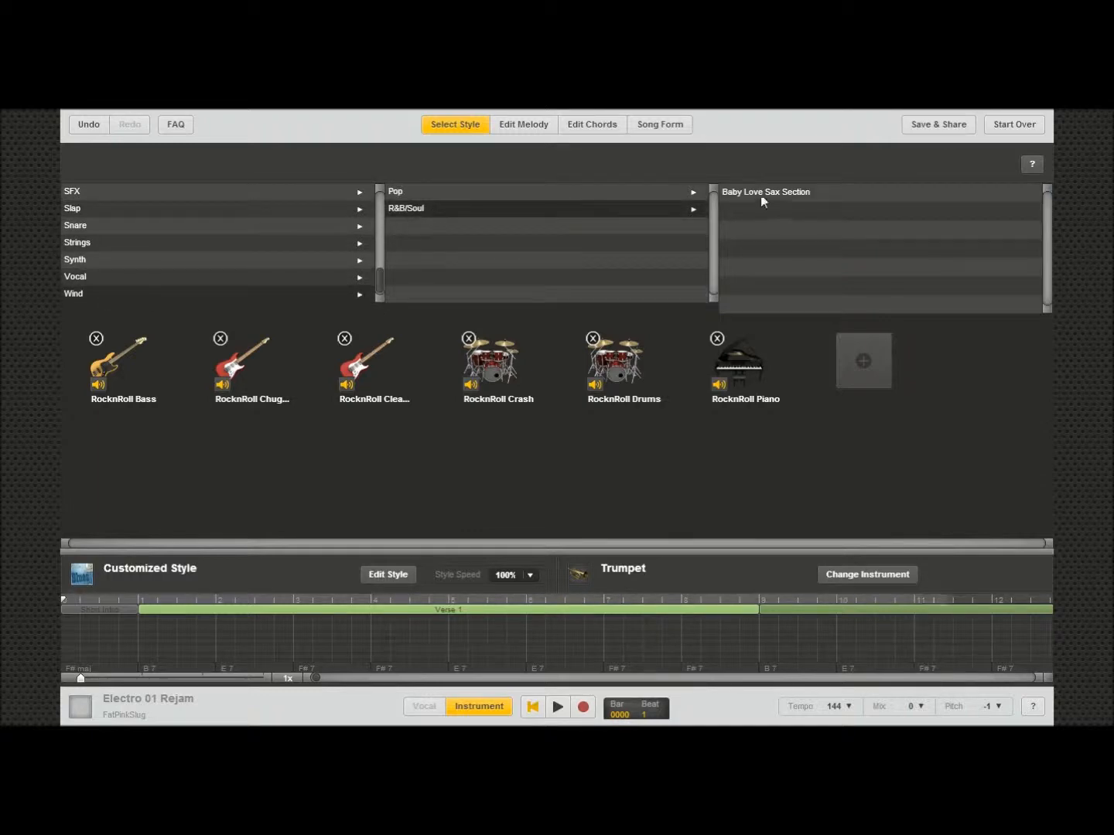
left_click(832, 200)
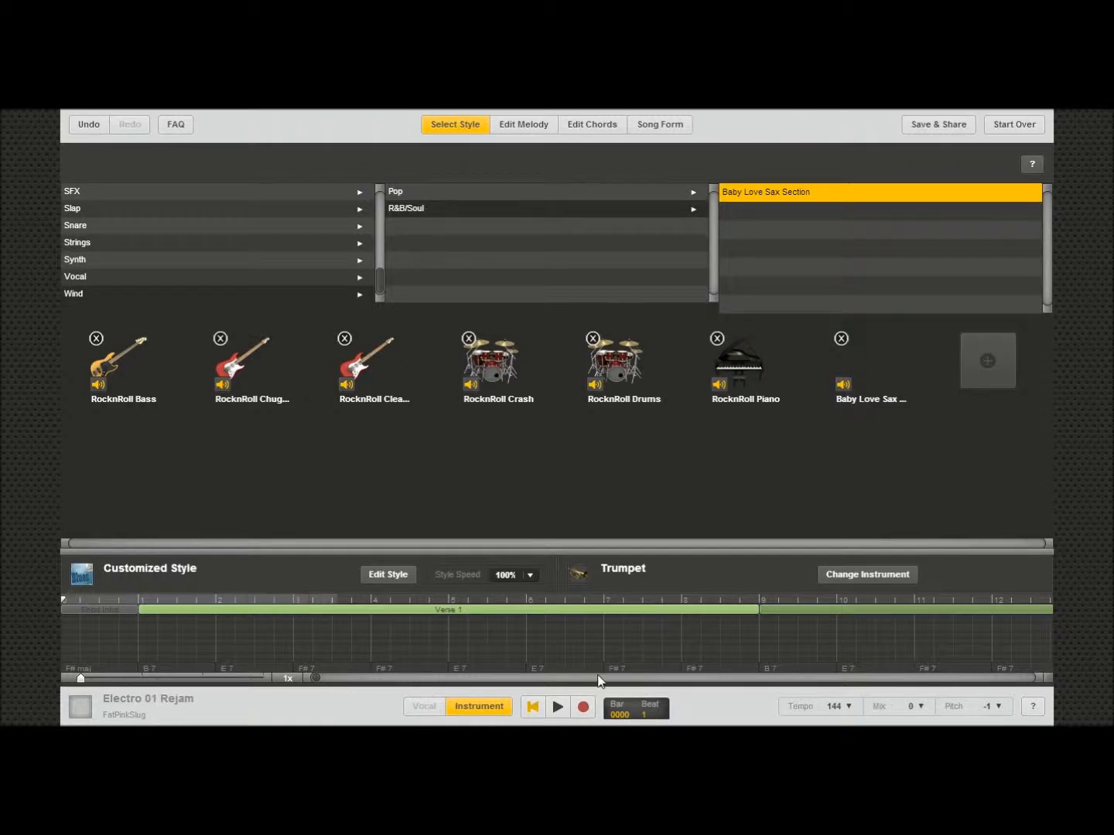
Step: Play the arrangement from different bars, then remove the RocknRoll Chug guitar part from the style
left_click(556, 706)
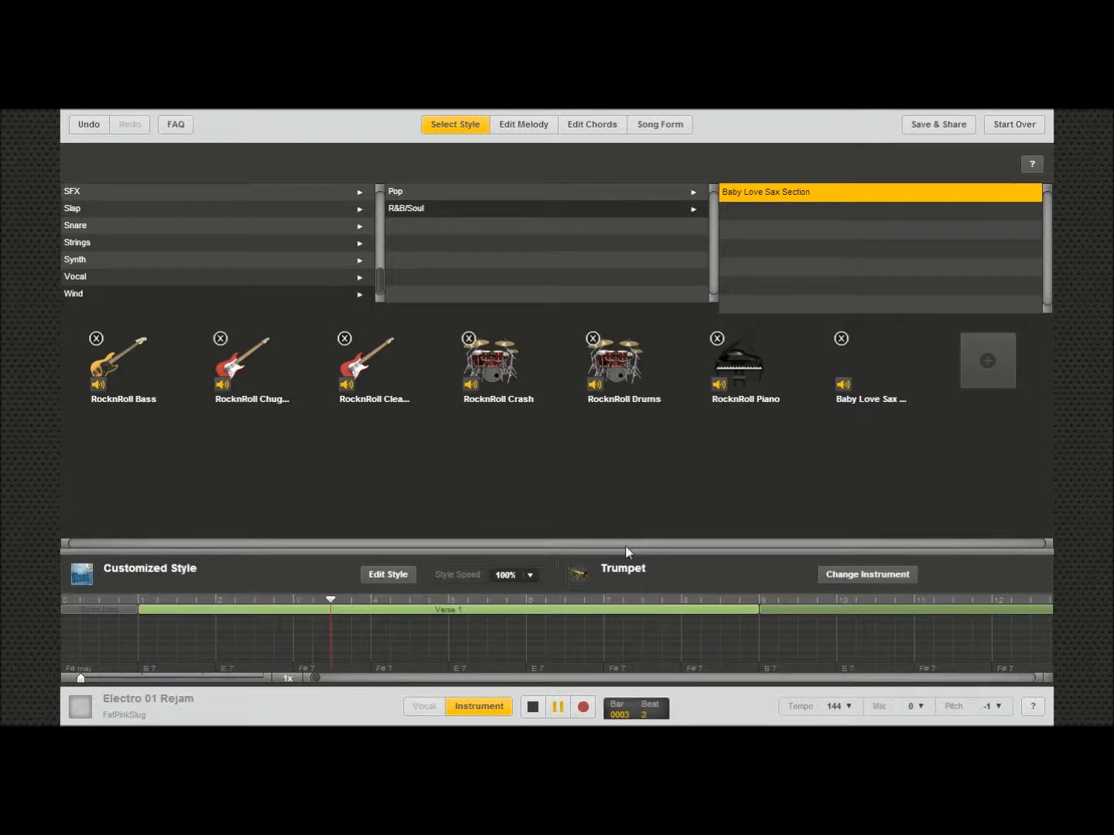
left_click(558, 706)
left_click(592, 607)
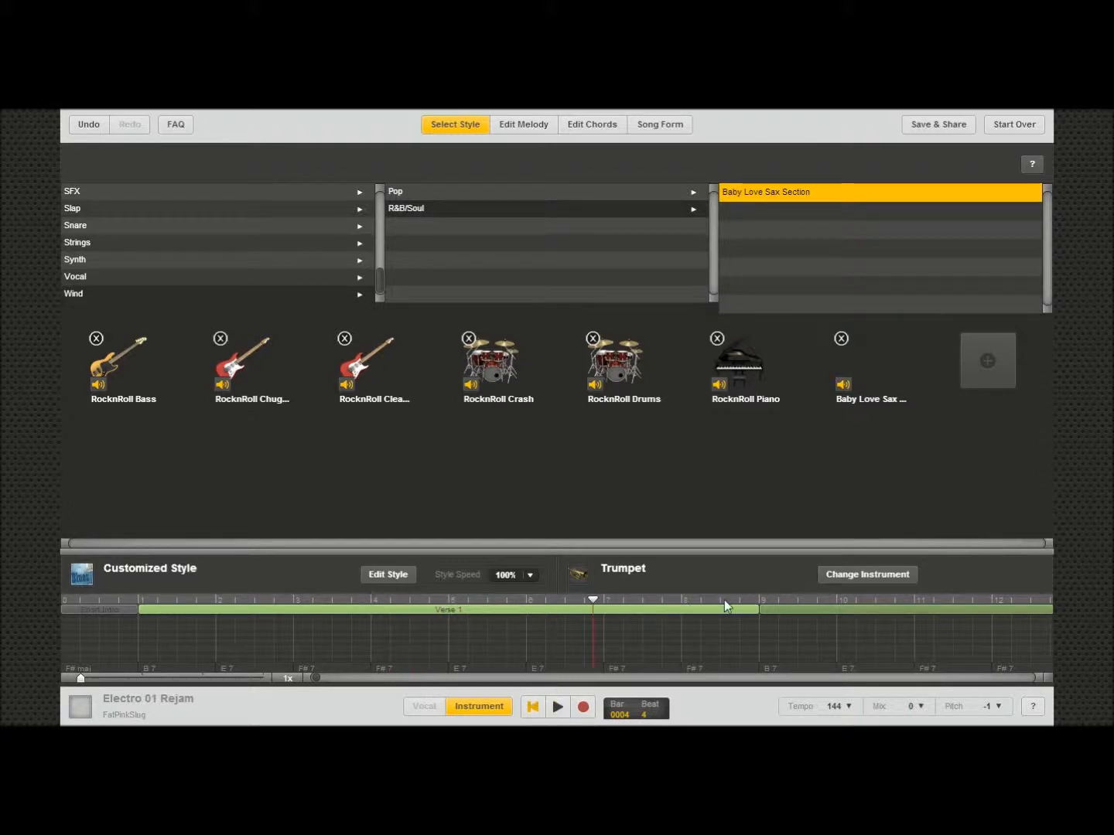
left_click(759, 606)
left_click(557, 706)
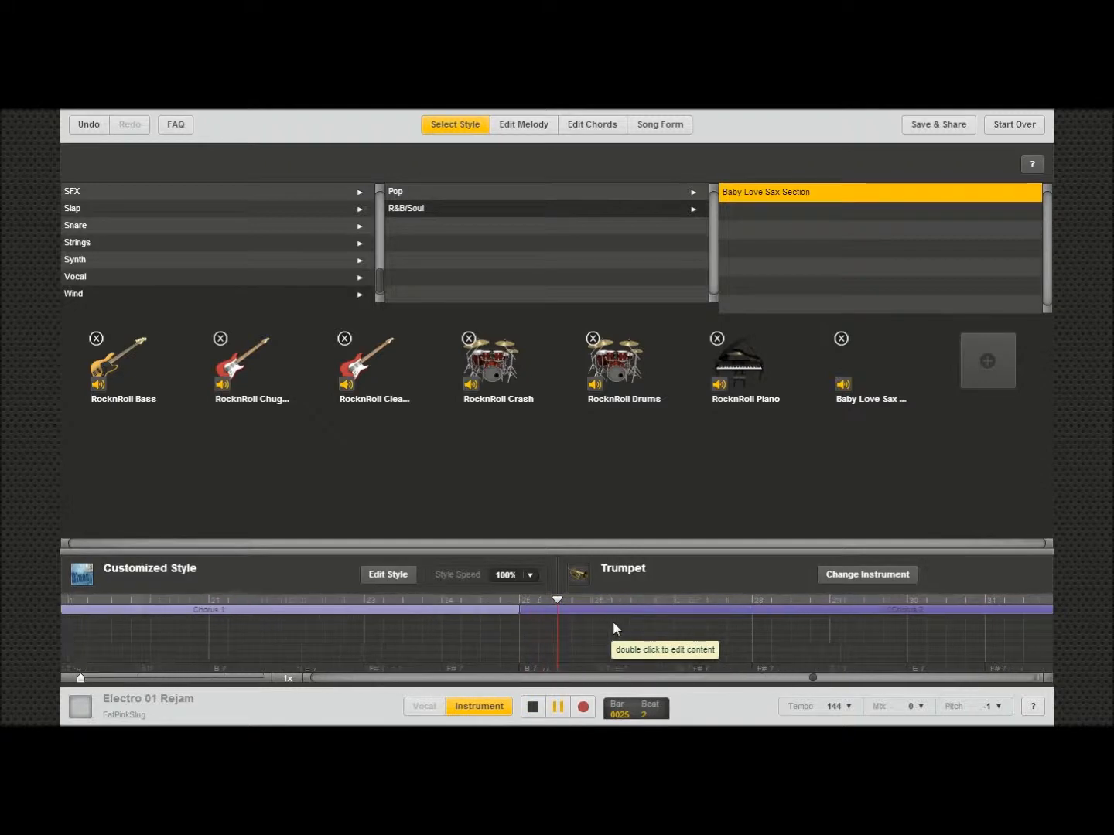
left_click(533, 707)
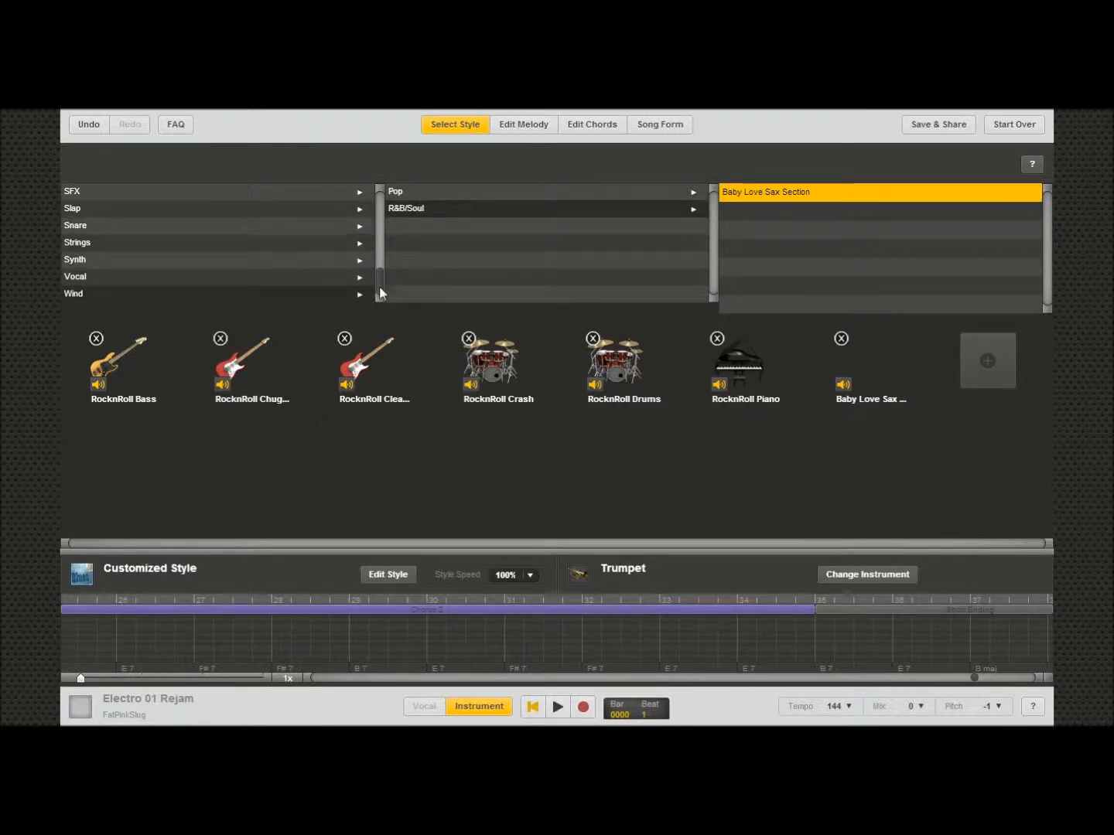
left_click(220, 341)
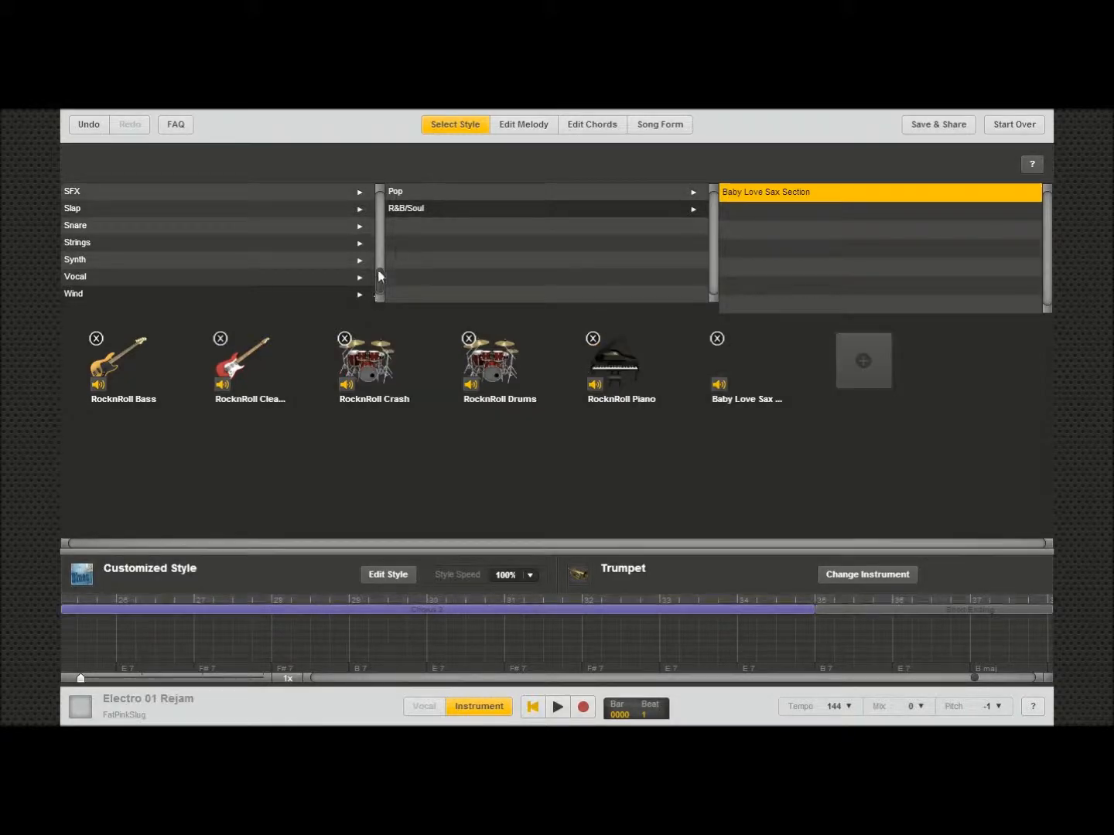
left_click(281, 279)
left_click(572, 188)
left_click(748, 193)
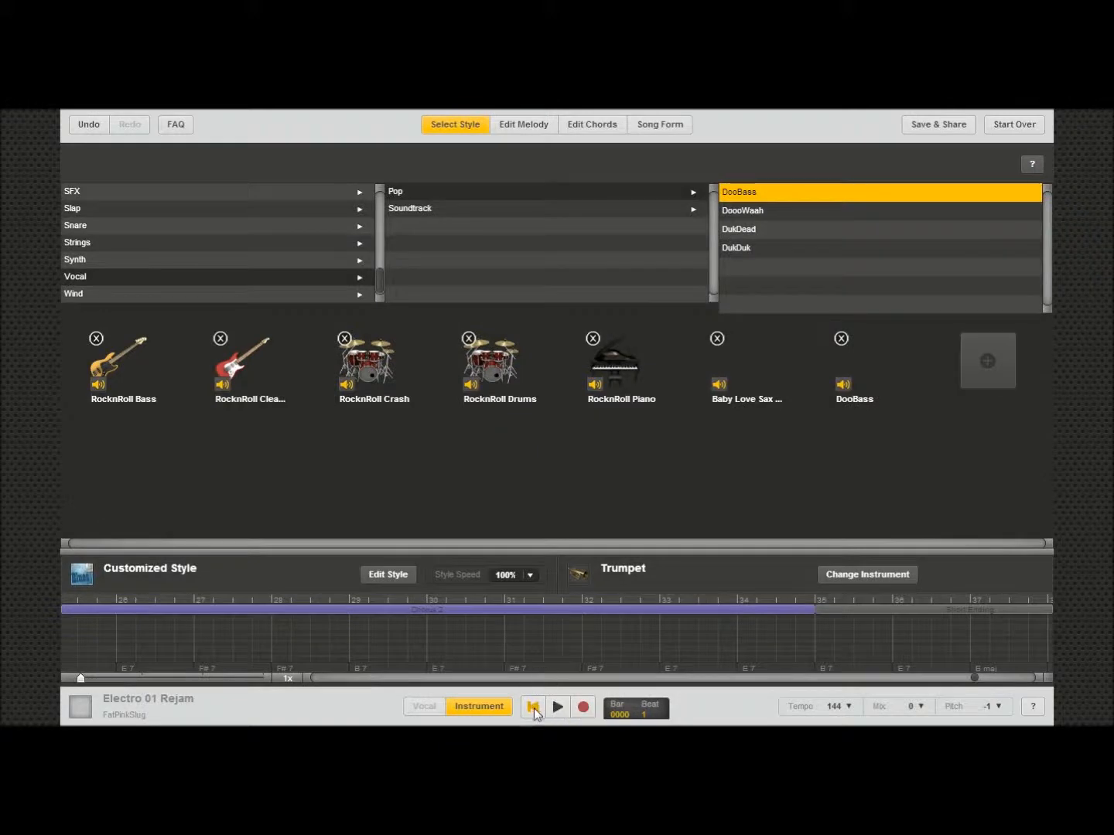
left_click(556, 707)
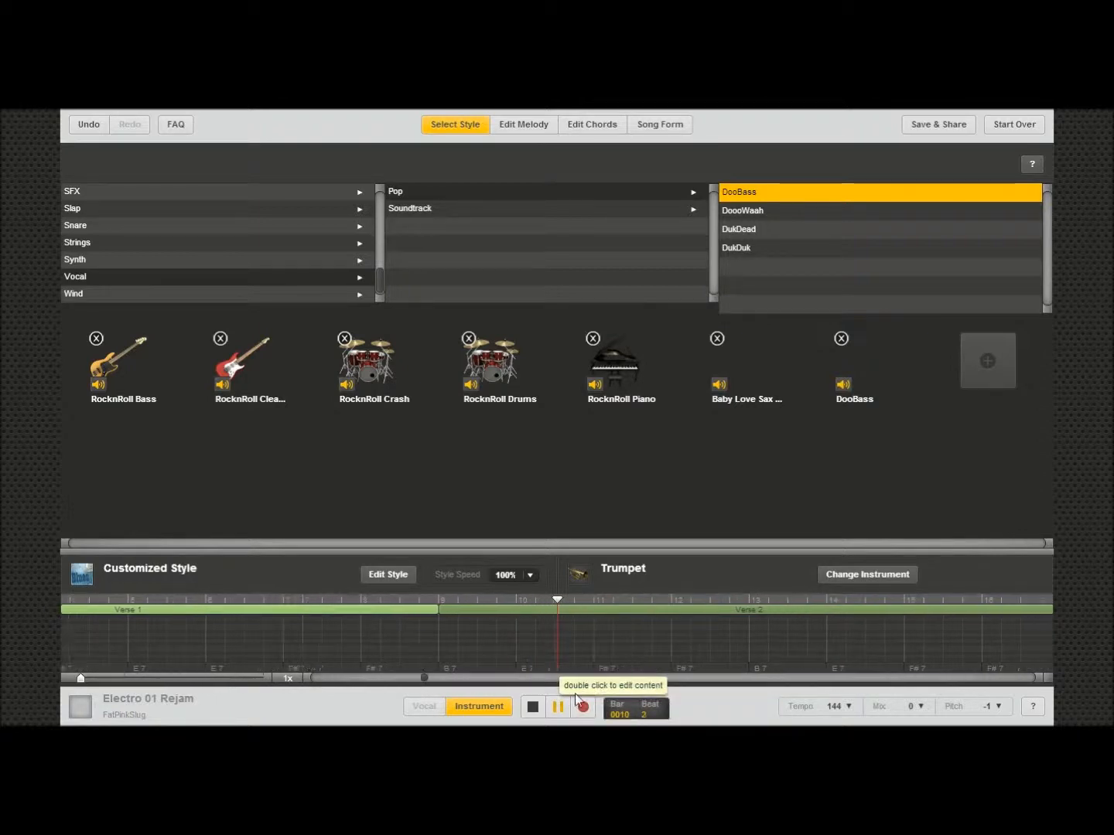
left_click(533, 709)
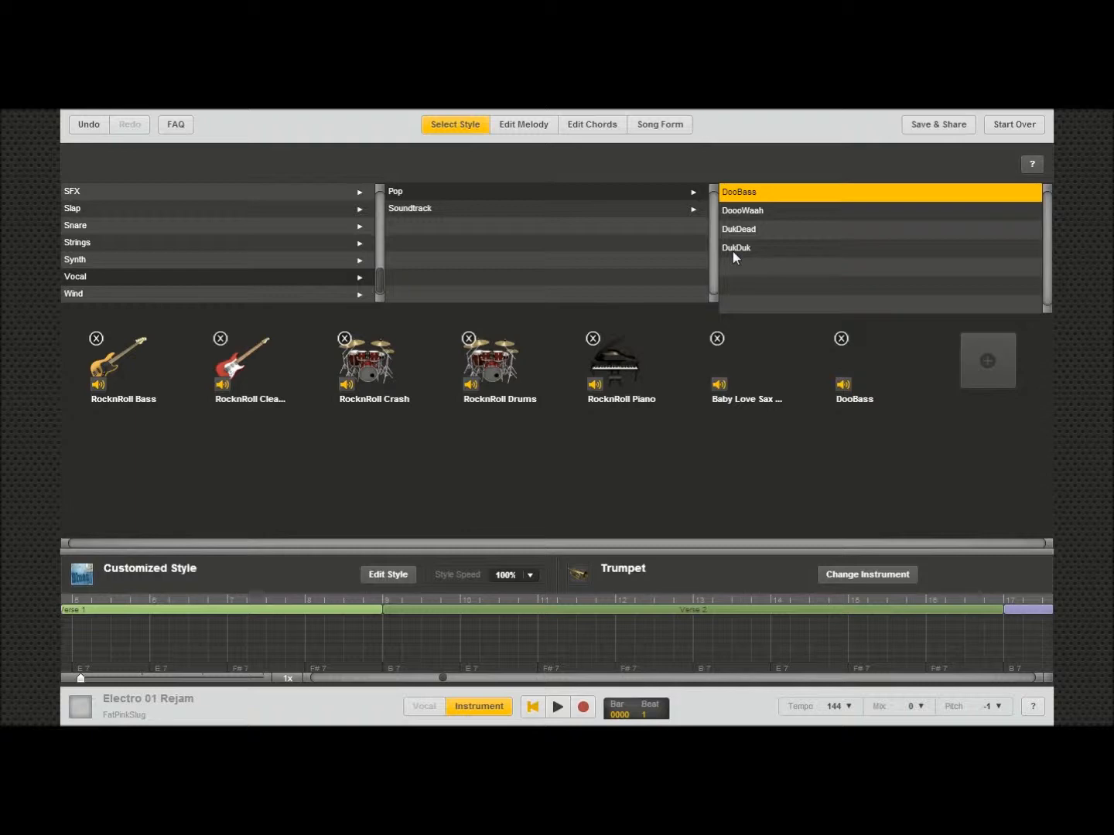
left_click(841, 339)
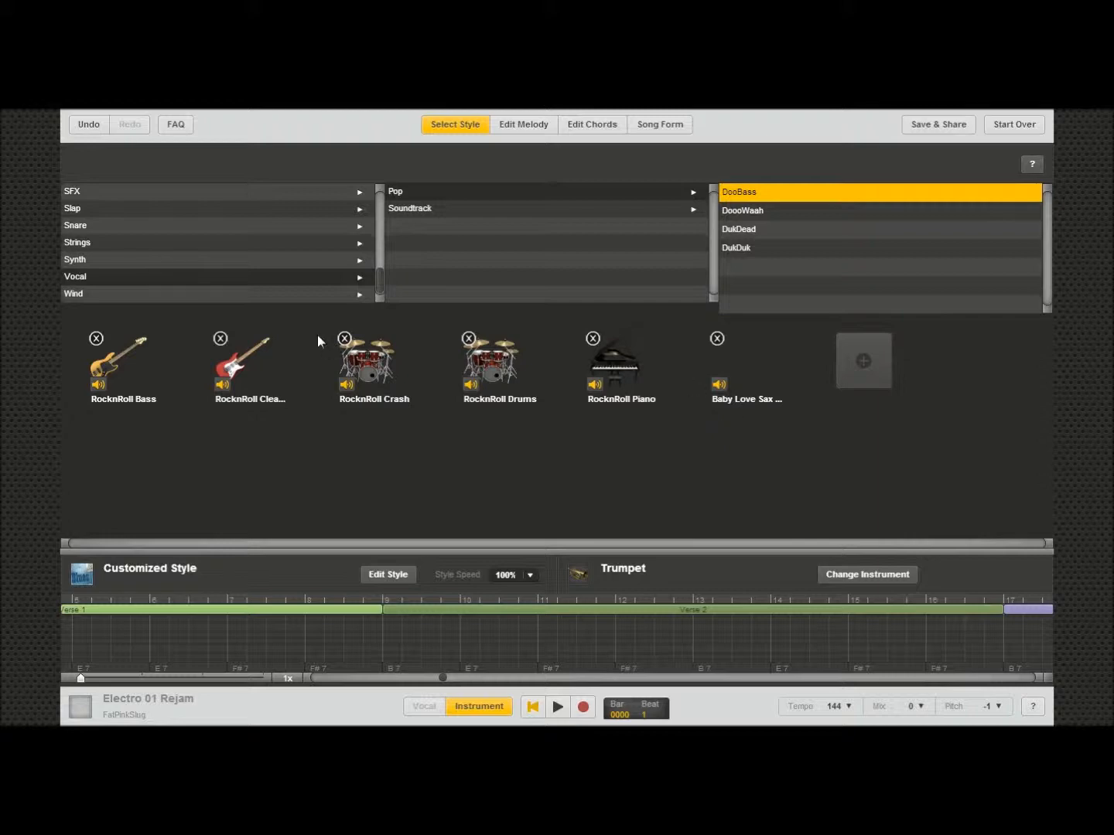
Step: Browse the Synth and Snare instrument categories across their genres for another part
left_click(295, 294)
left_click(318, 276)
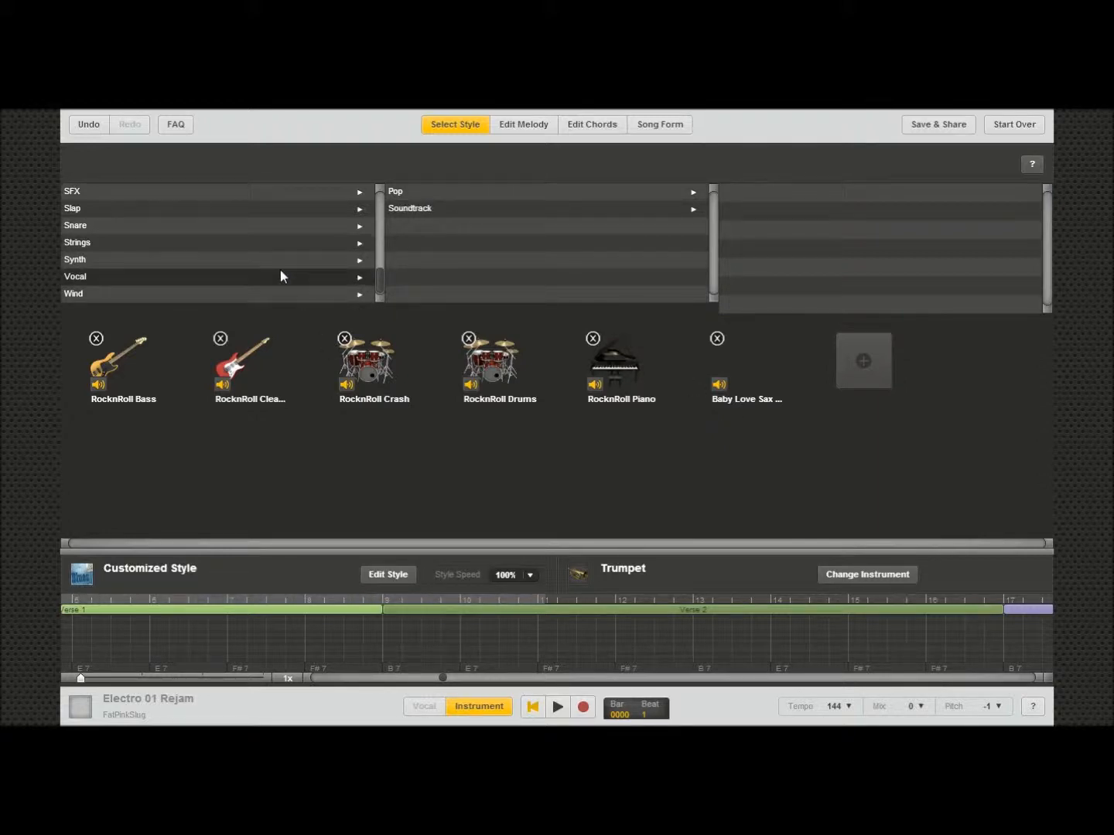
left_click(248, 263)
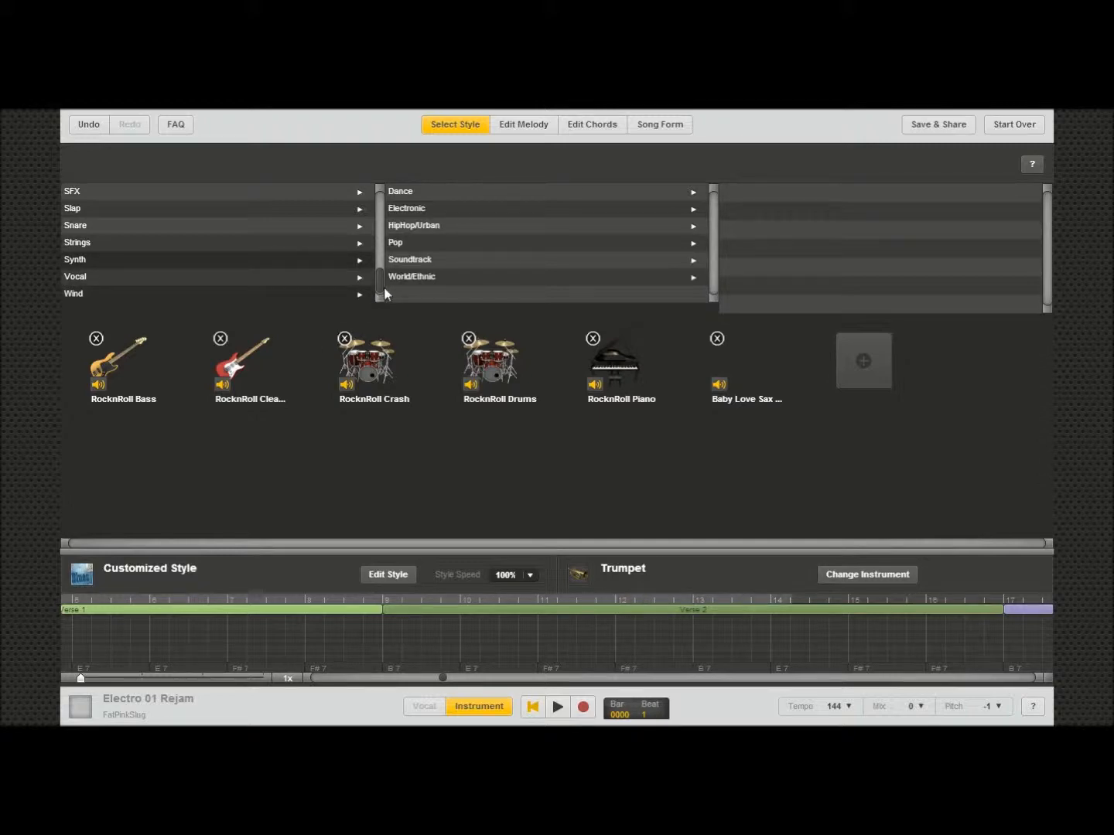
left_click(473, 193)
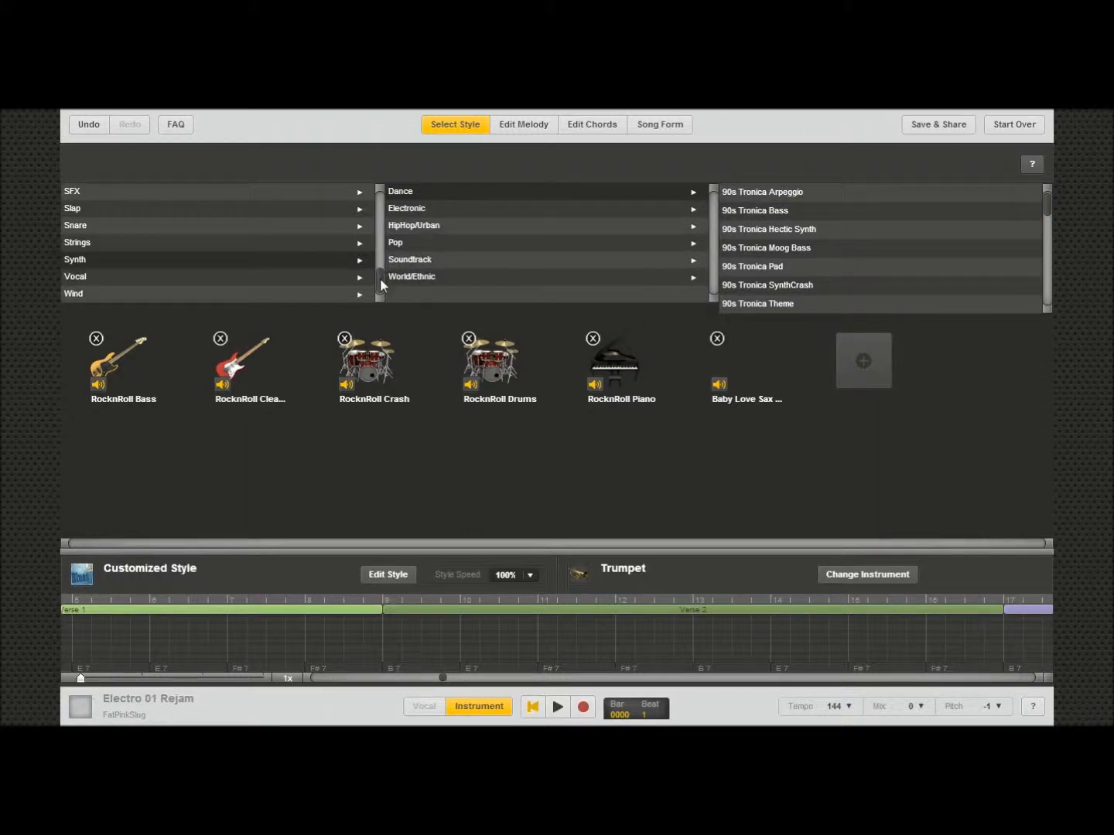
left_click(211, 227)
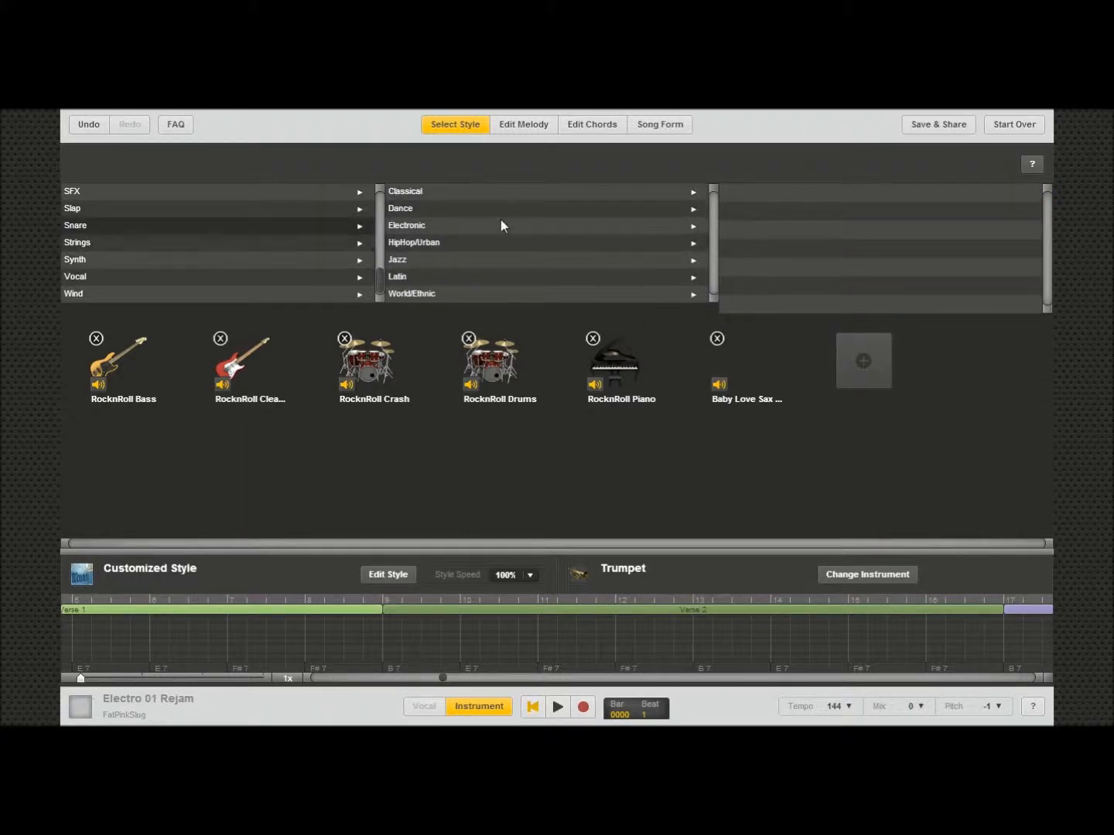
left_click(430, 192)
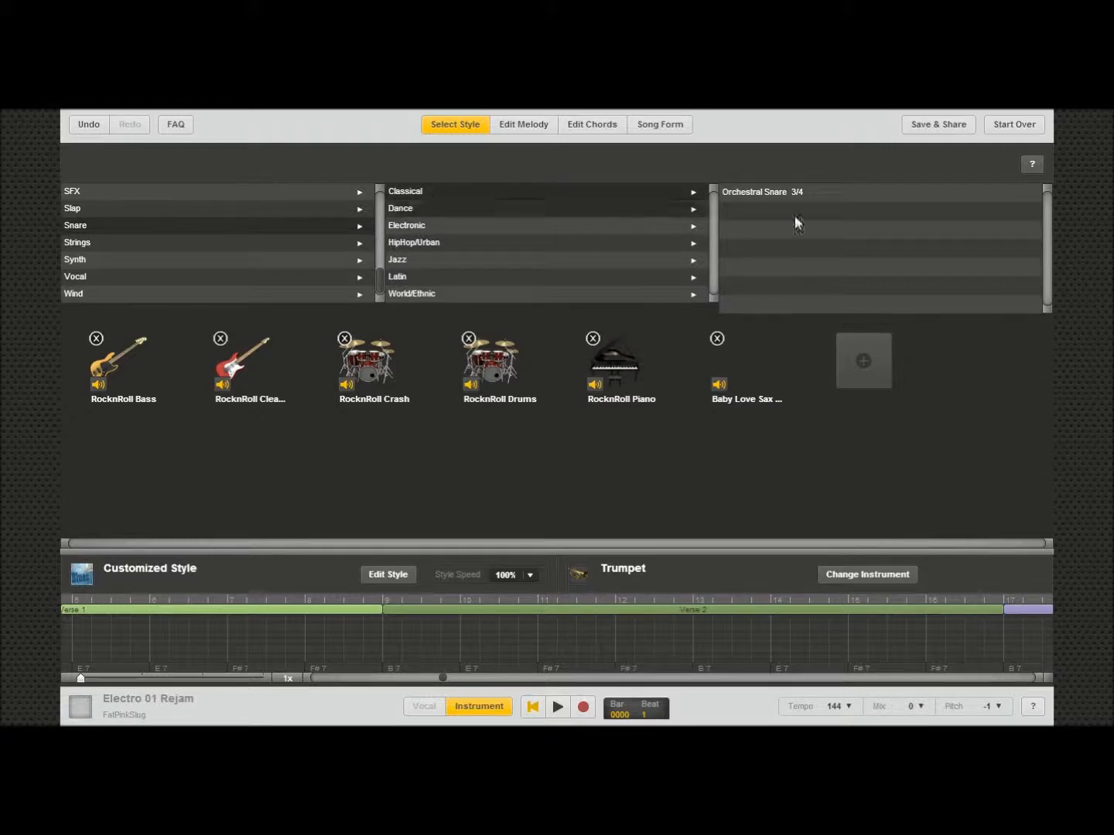
left_click(445, 260)
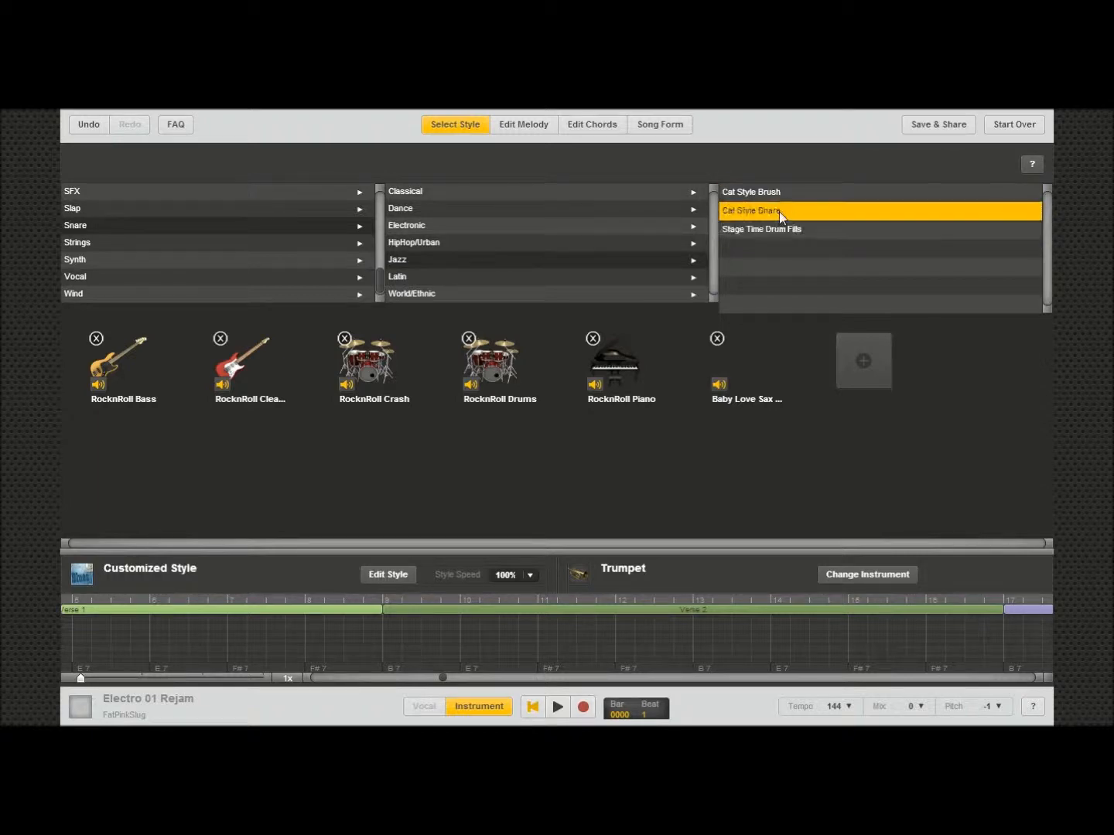
Step: Add the Jazz Cat Style Snare part to the style and play the arrangement from the start
left_click(779, 211)
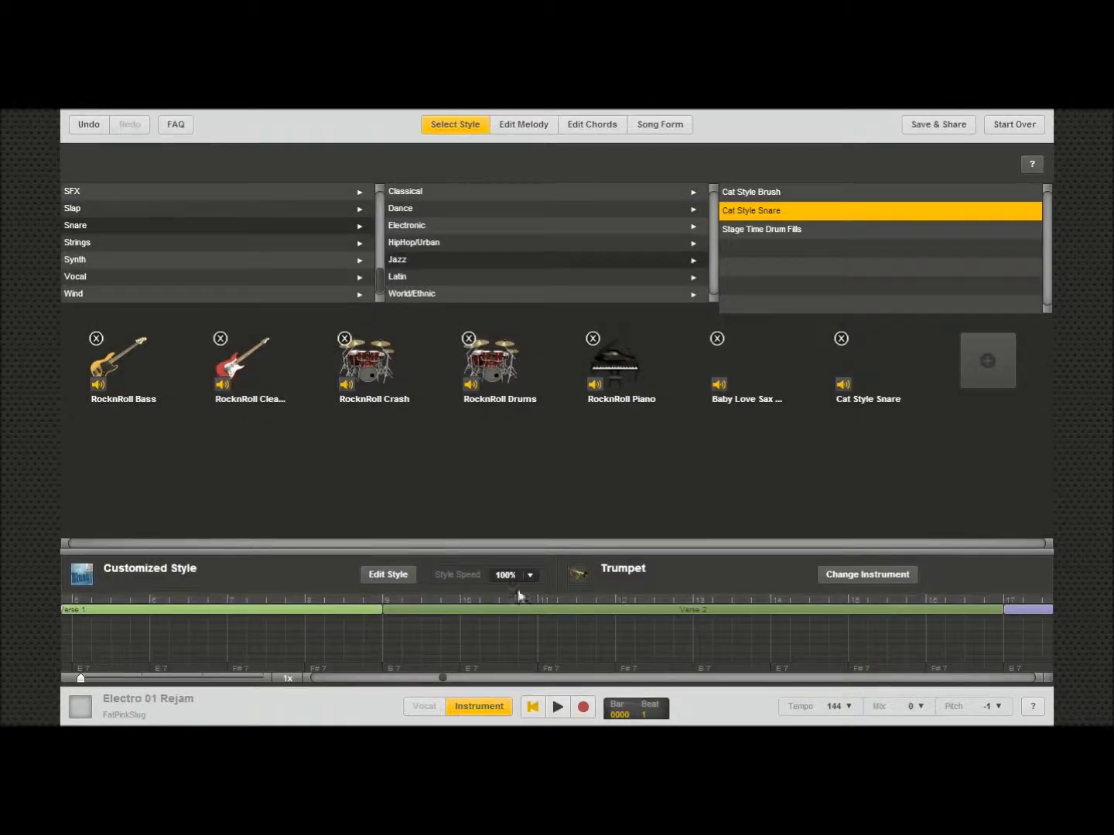
left_click(557, 707)
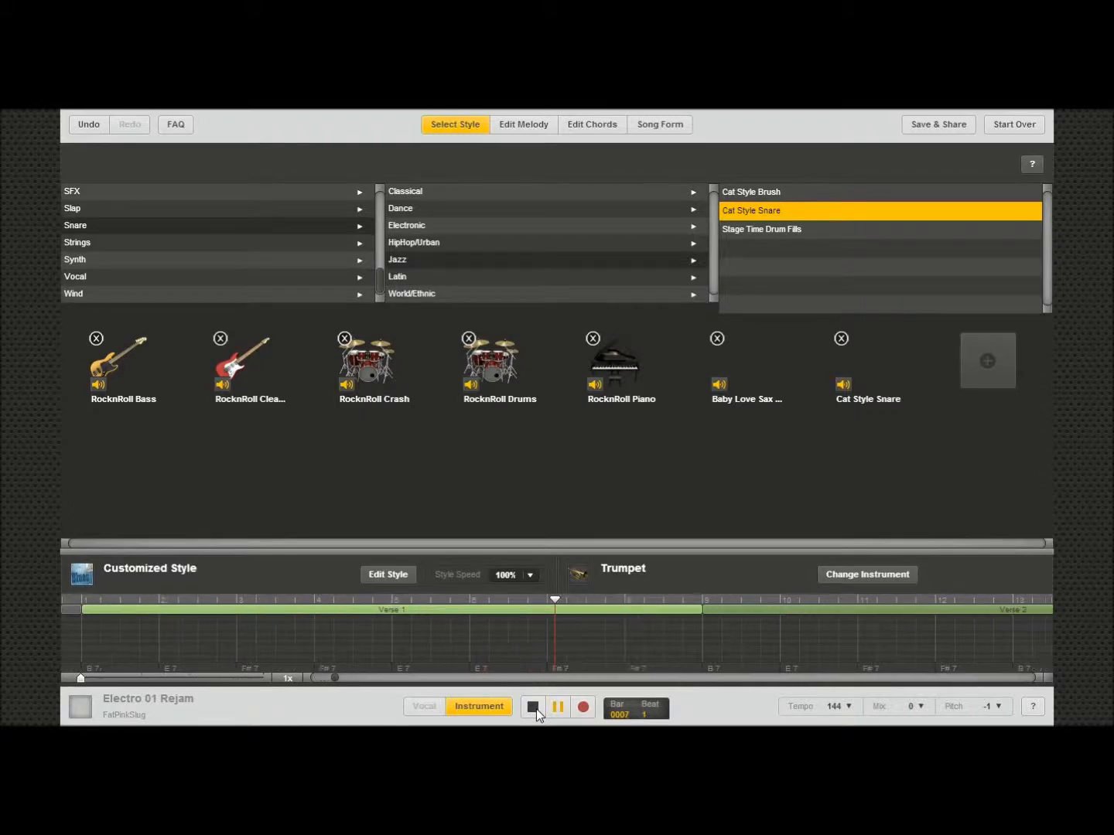
left_click(532, 708)
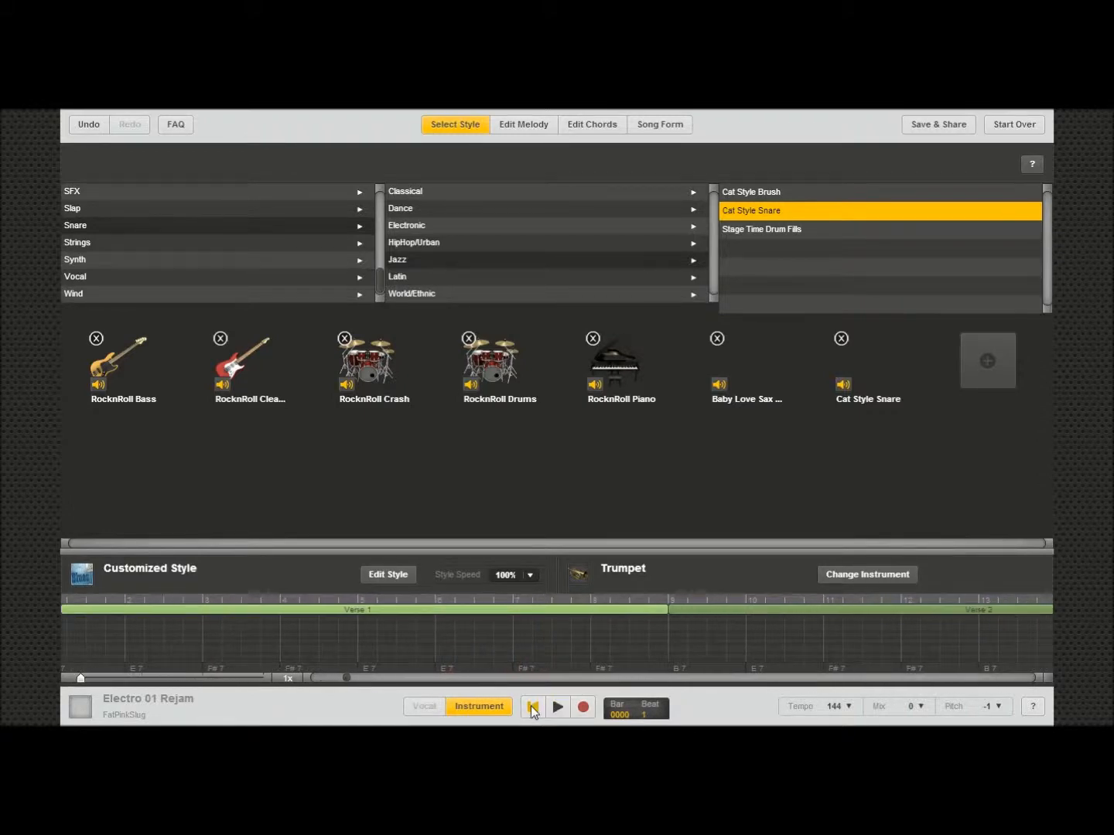
left_click(533, 710)
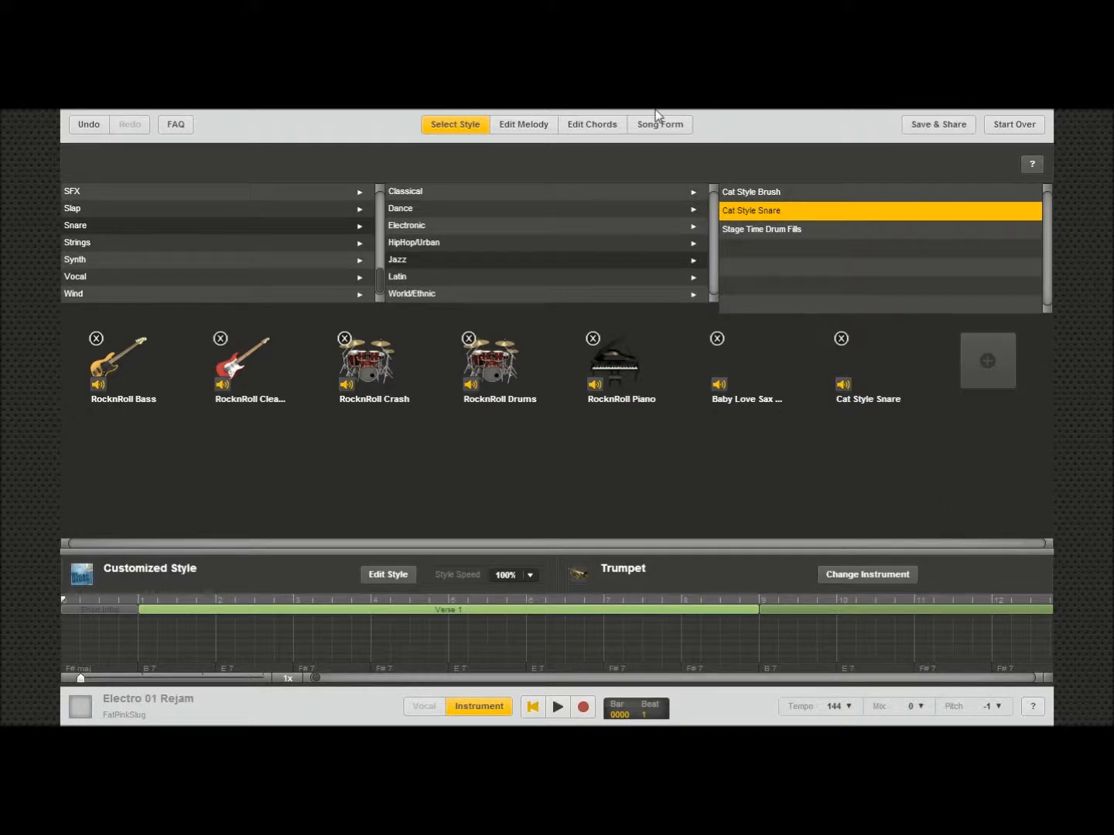
Step: Save the song under the title "Trumpet Blues mix" as a new copy and close the save dialog
left_click(939, 124)
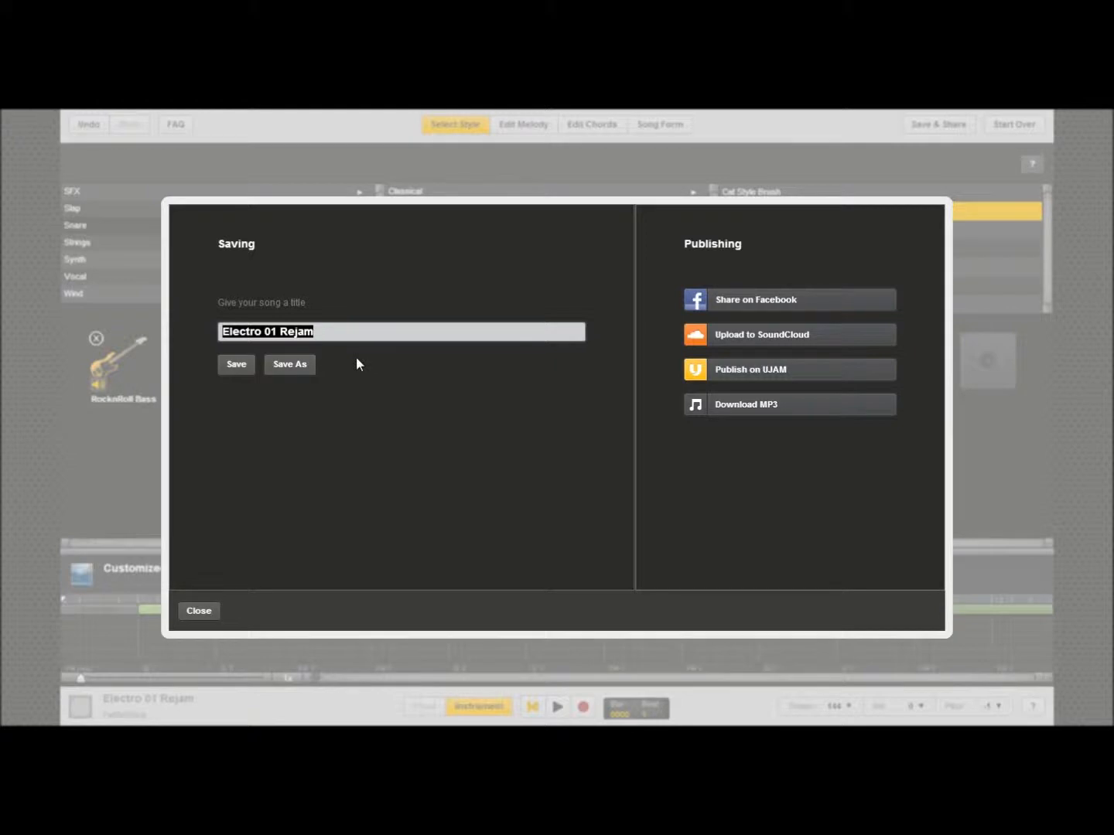
type("Trumpet Blues")
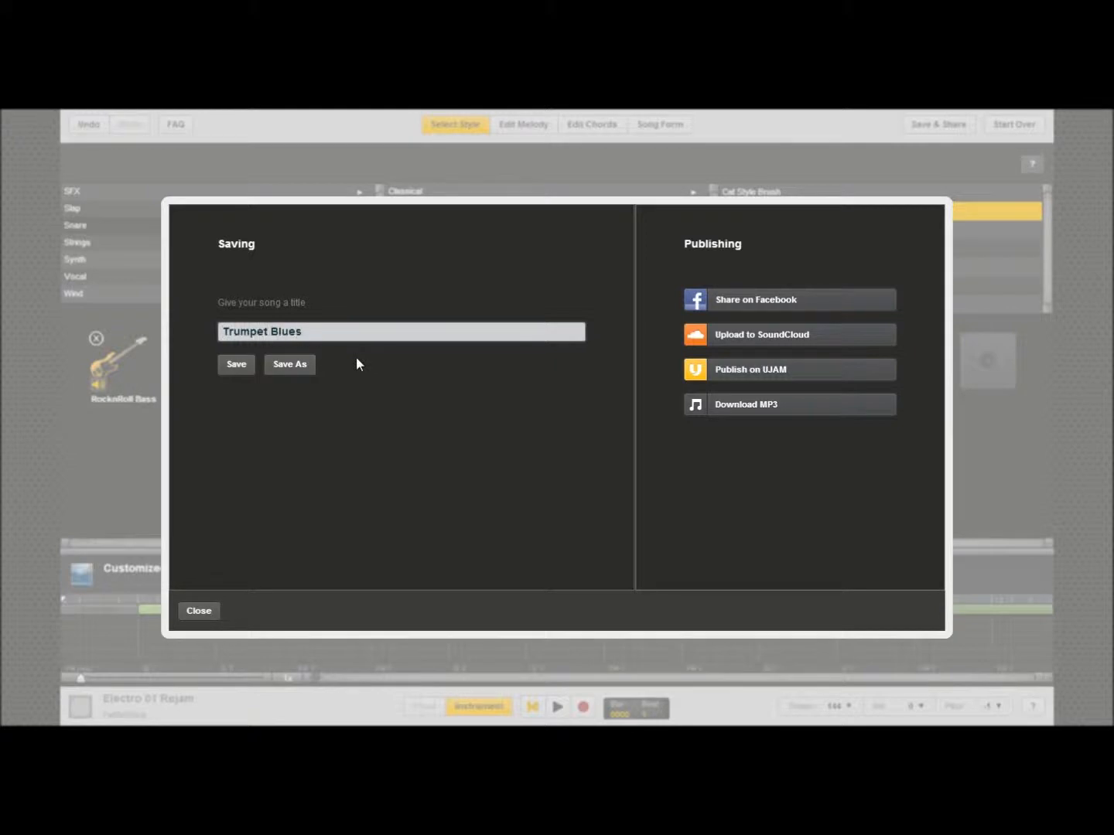
type(" mix")
left_click(291, 367)
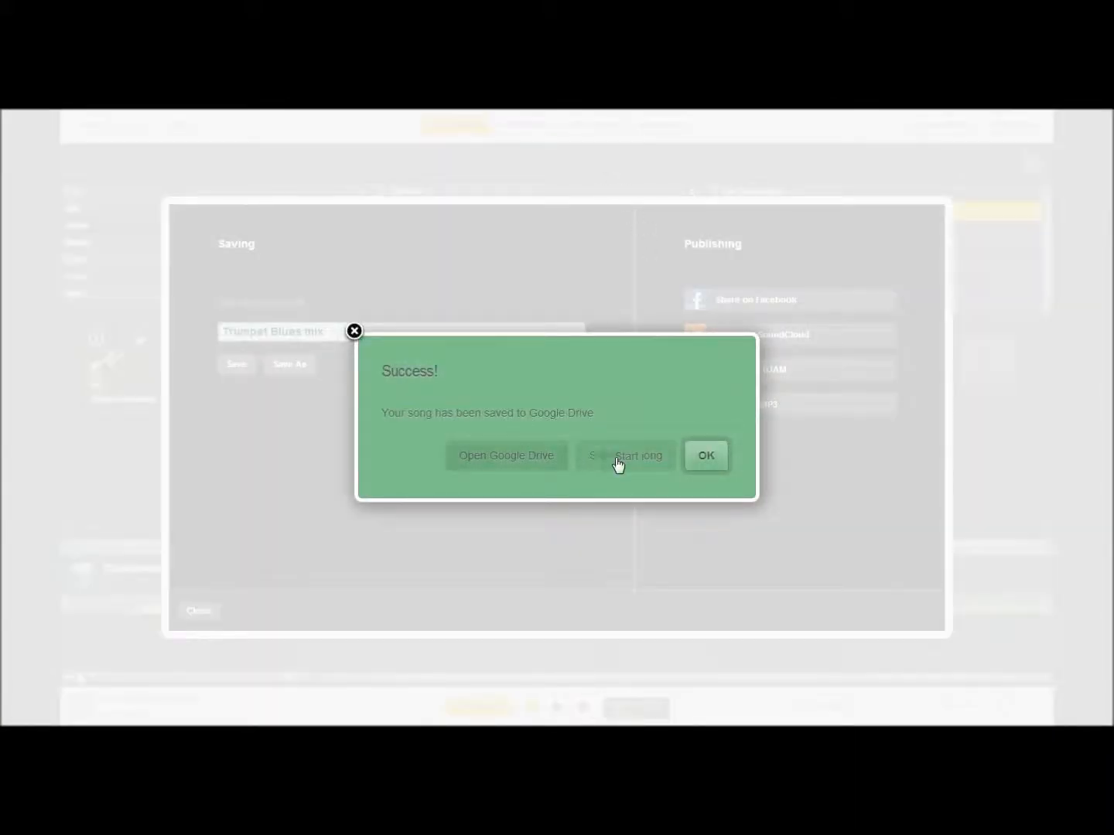
left_click(715, 457)
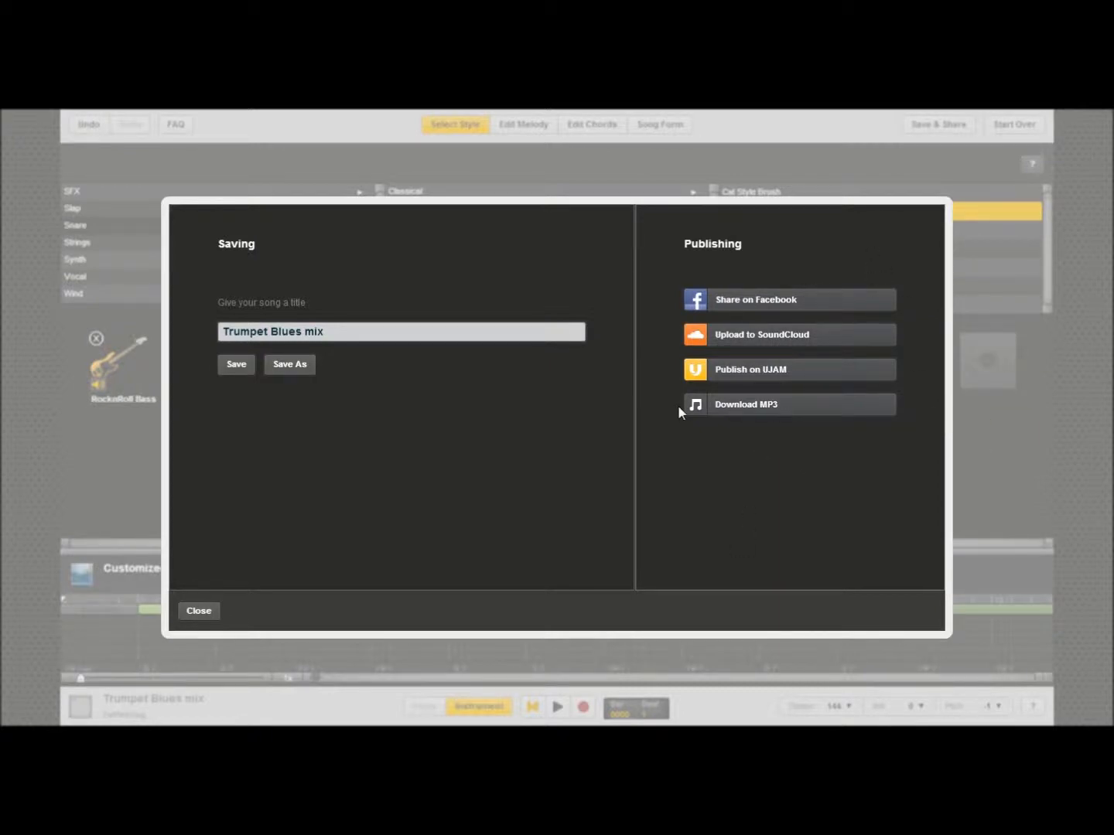
left_click(201, 612)
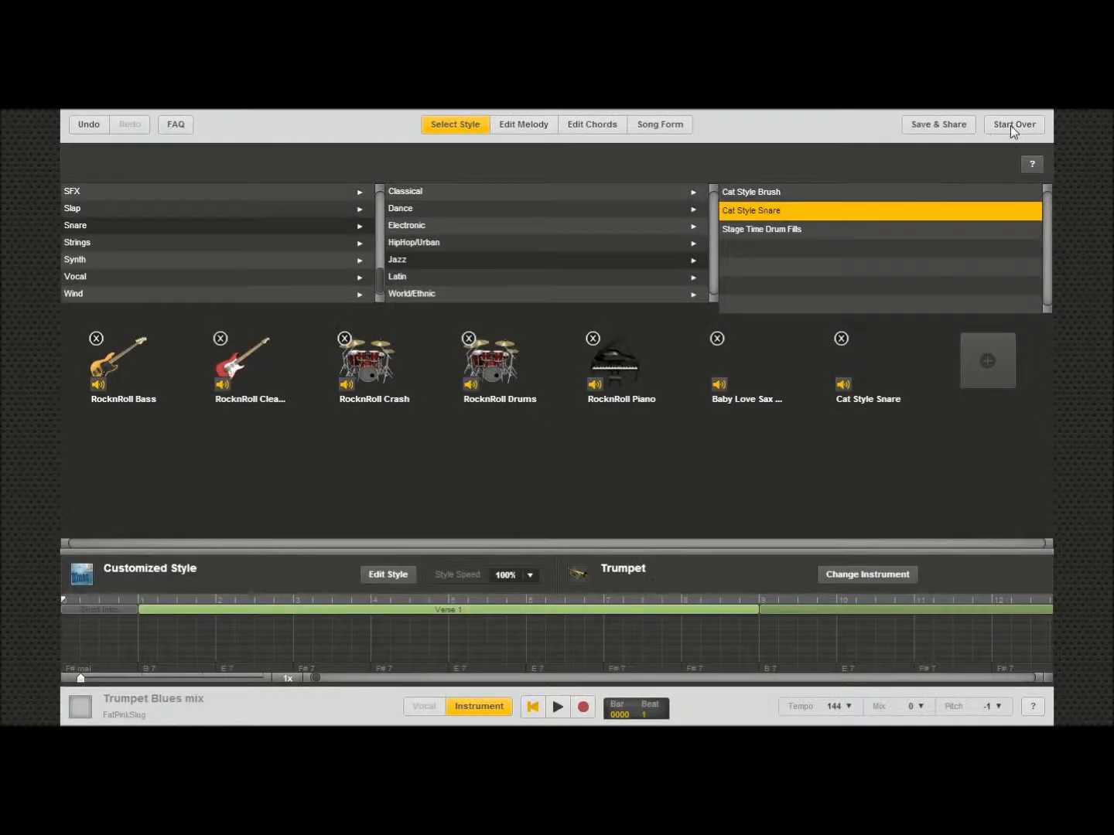
Step: Start over and rejam the saved song Kyoukai no Kanata
left_click(1012, 127)
left_click(678, 460)
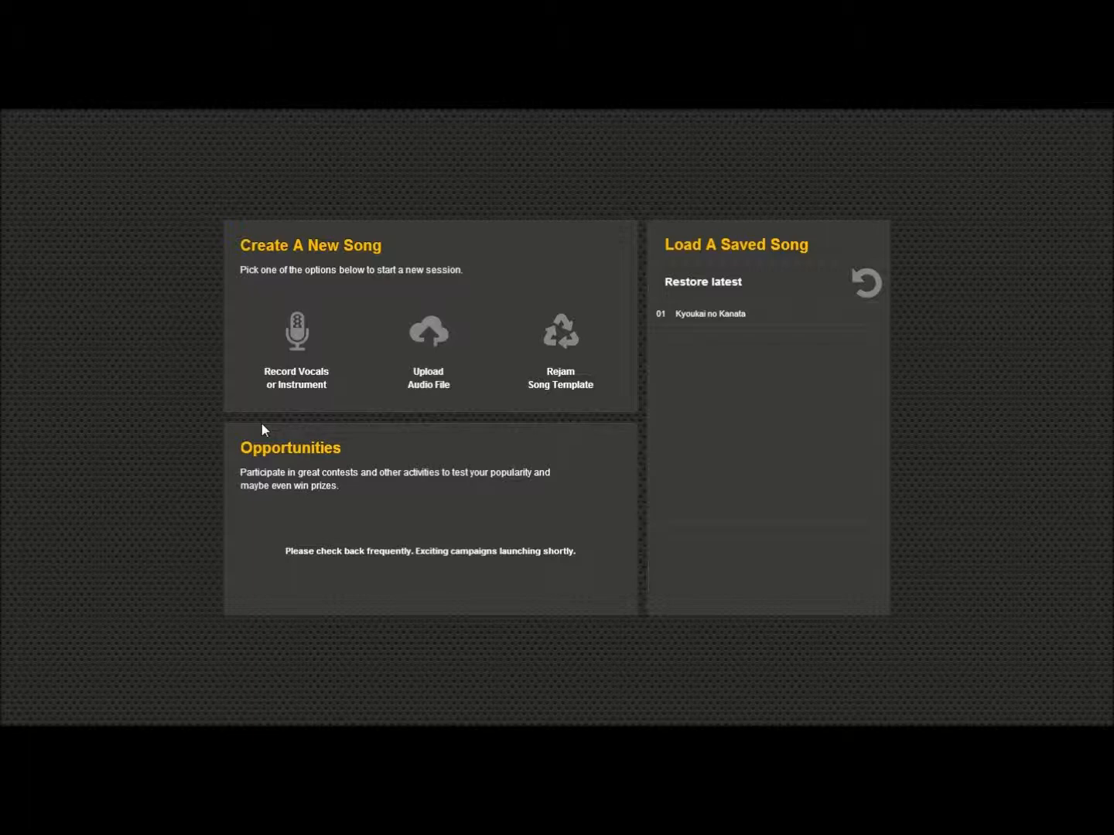
mouse_move(720, 310)
mouse_move(671, 311)
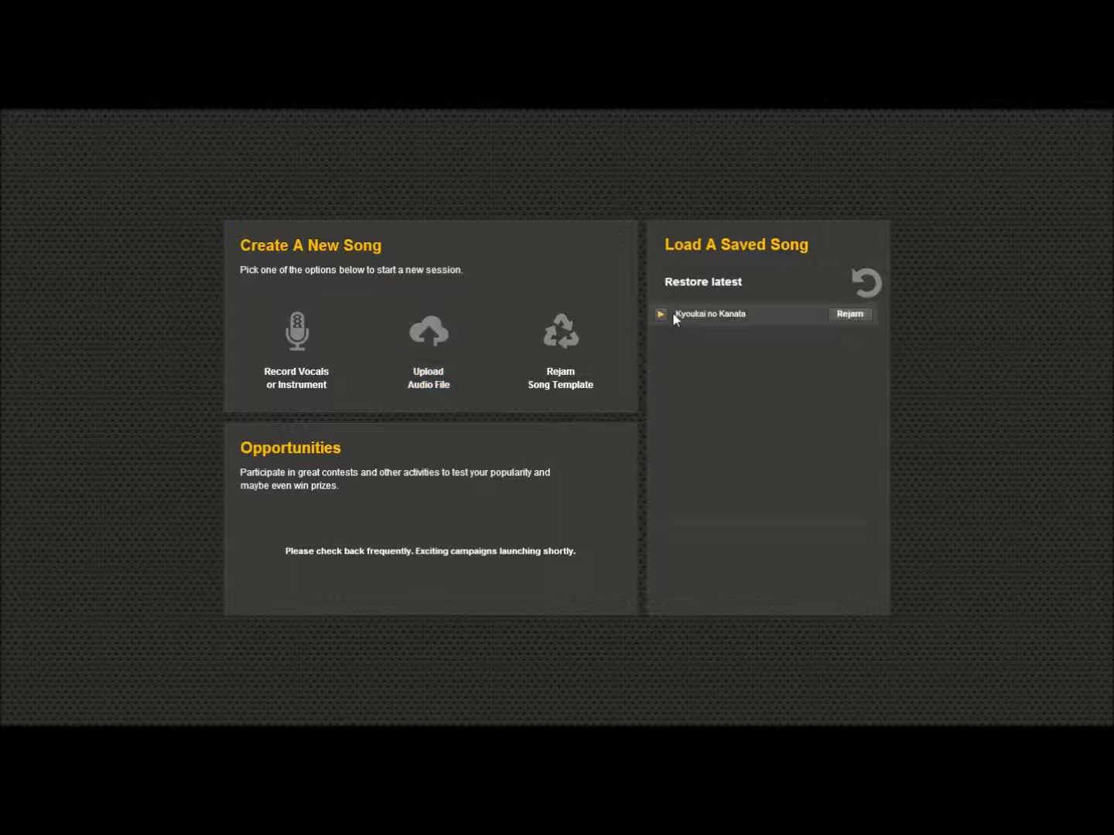
left_click(850, 315)
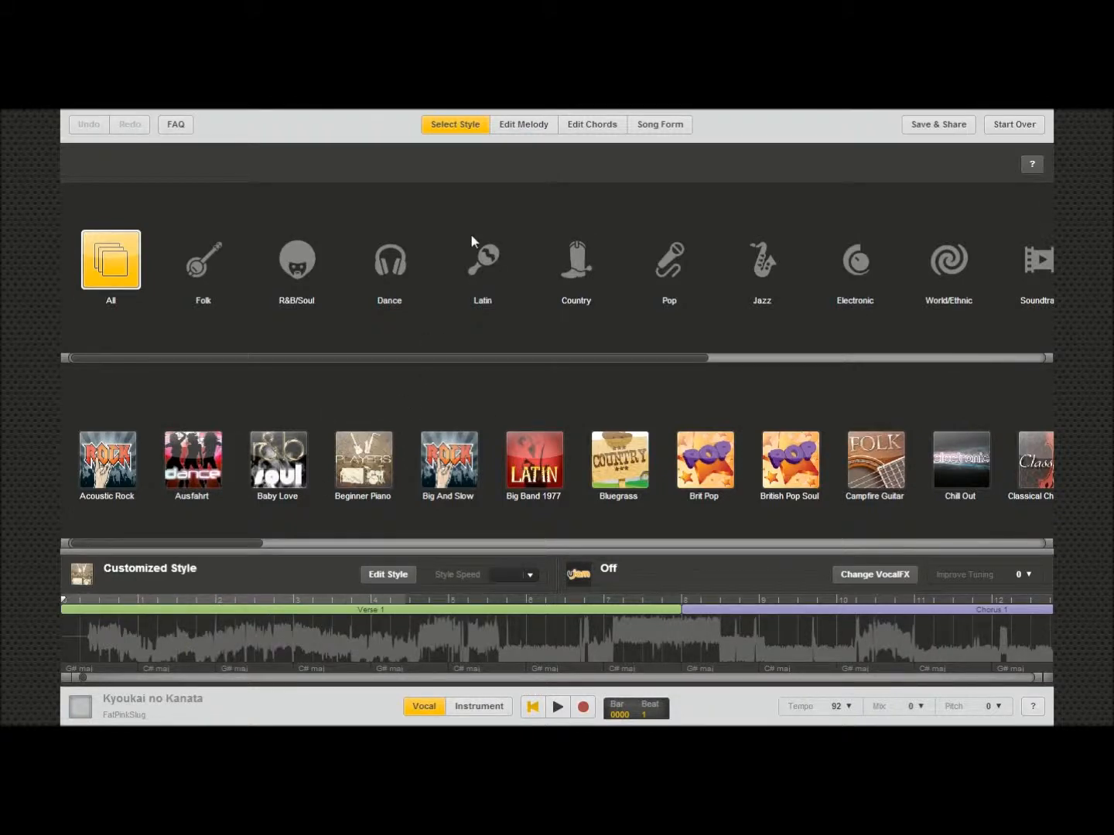
Step: Review the song's melody, chord and song form pages
left_click(535, 124)
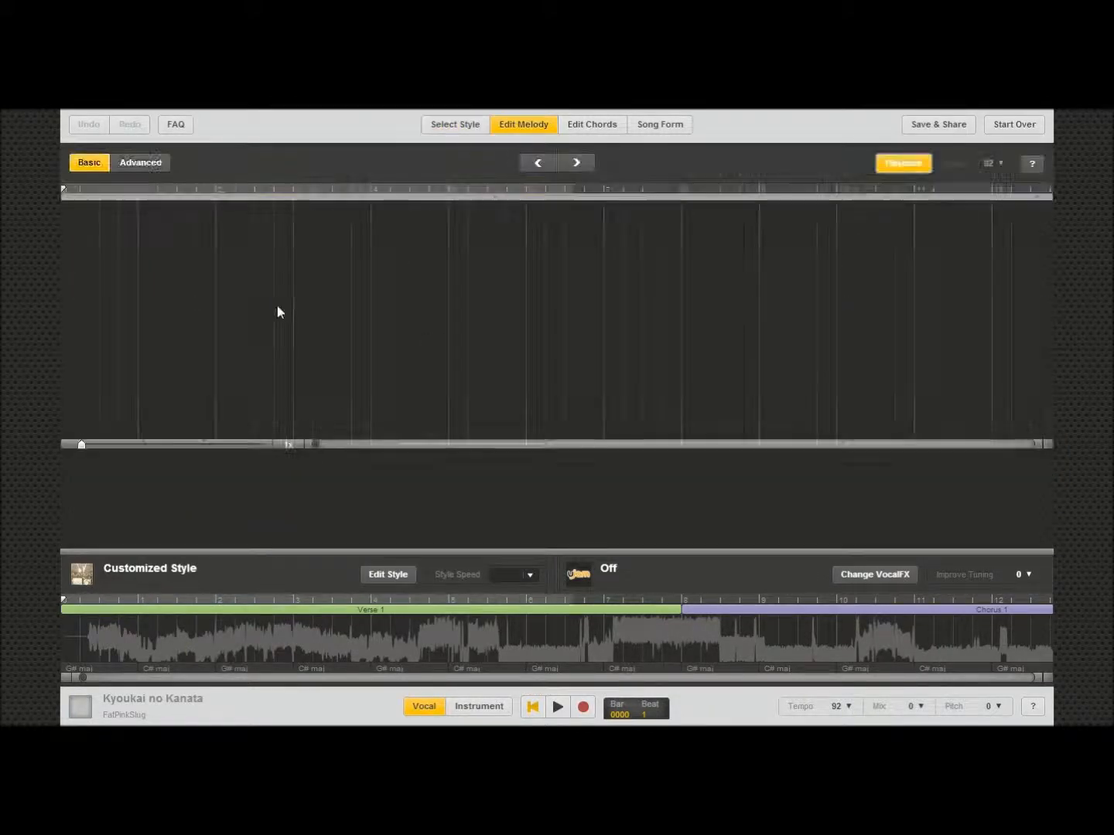
left_click_drag(59, 307, 143, 307)
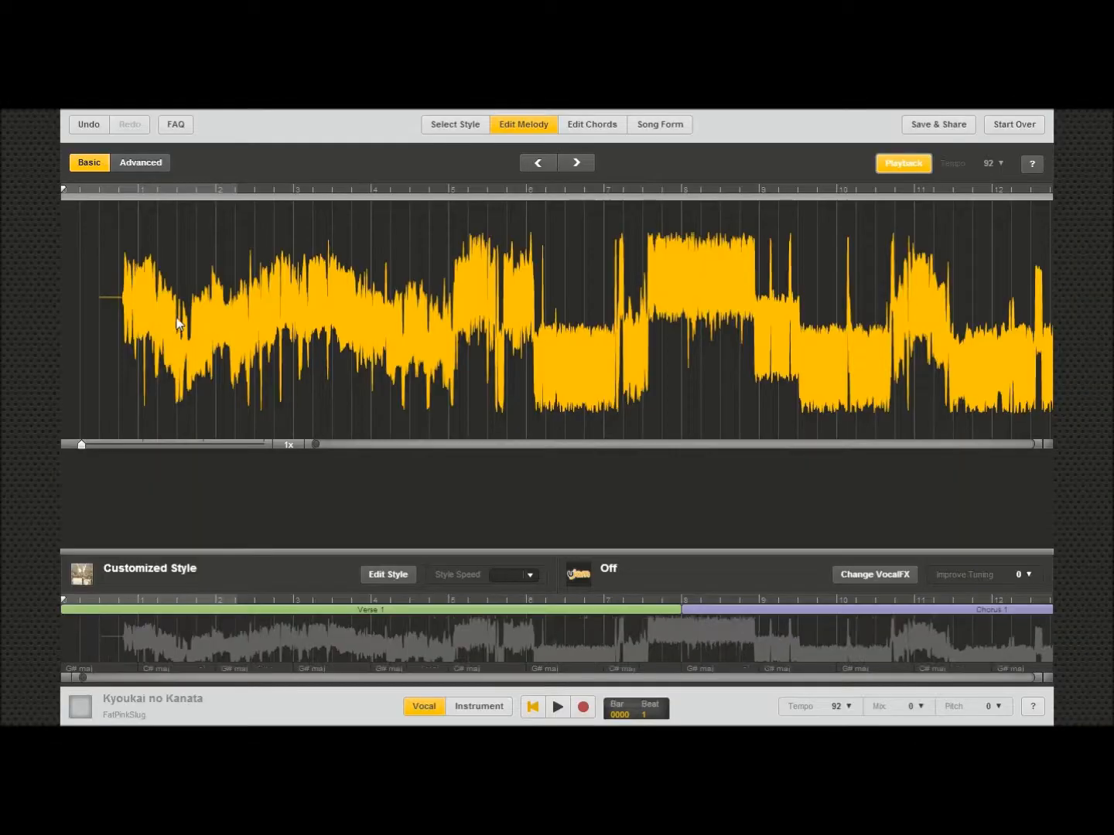
left_click_drag(177, 322, 122, 323)
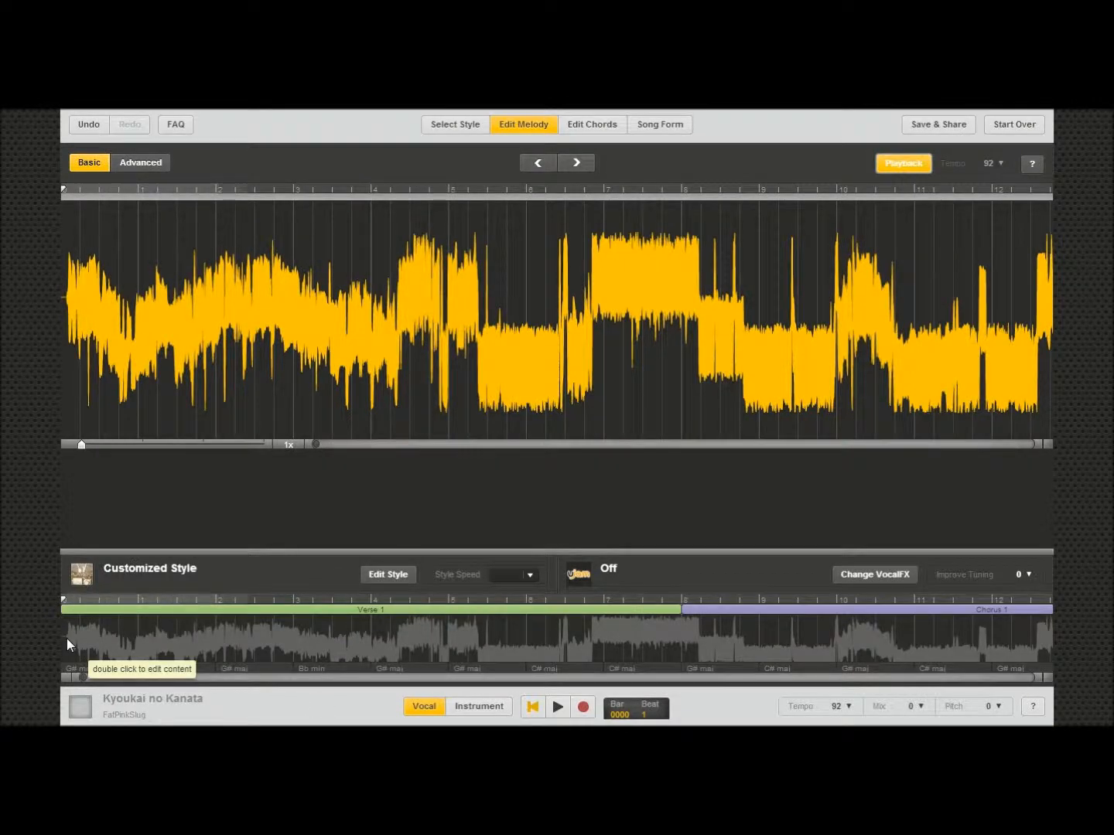
left_click(601, 126)
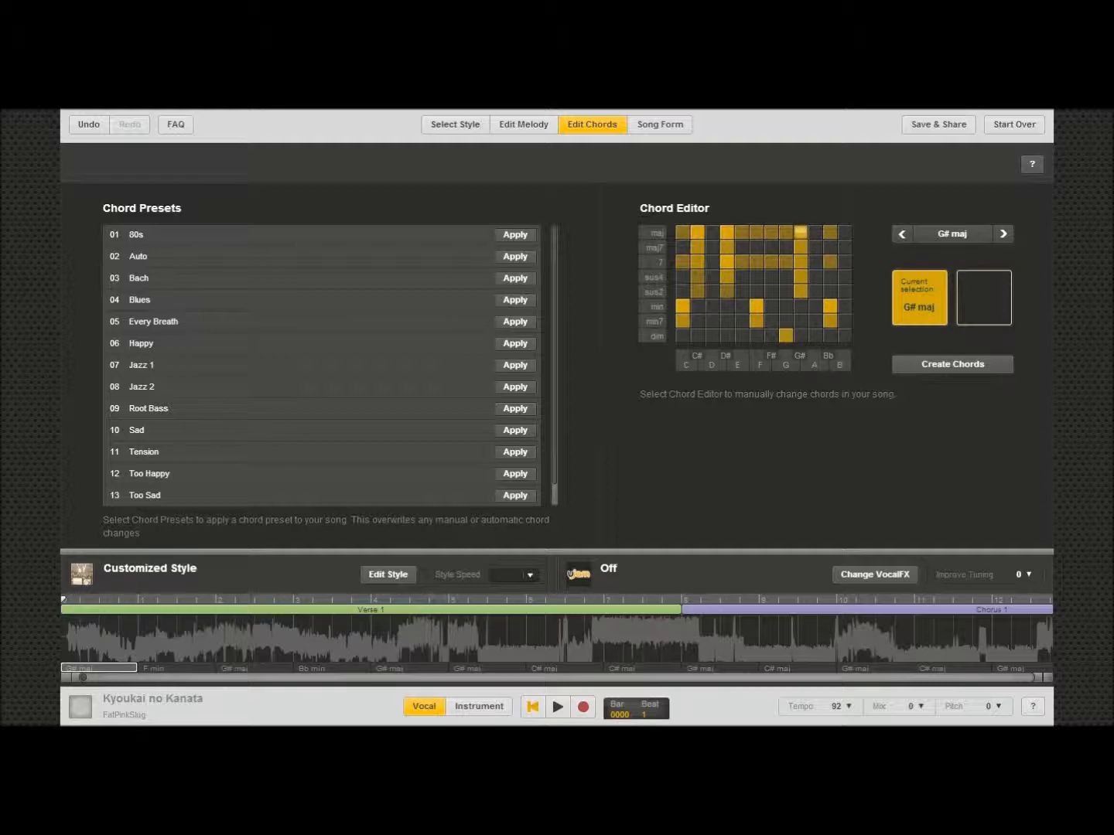
left_click(662, 131)
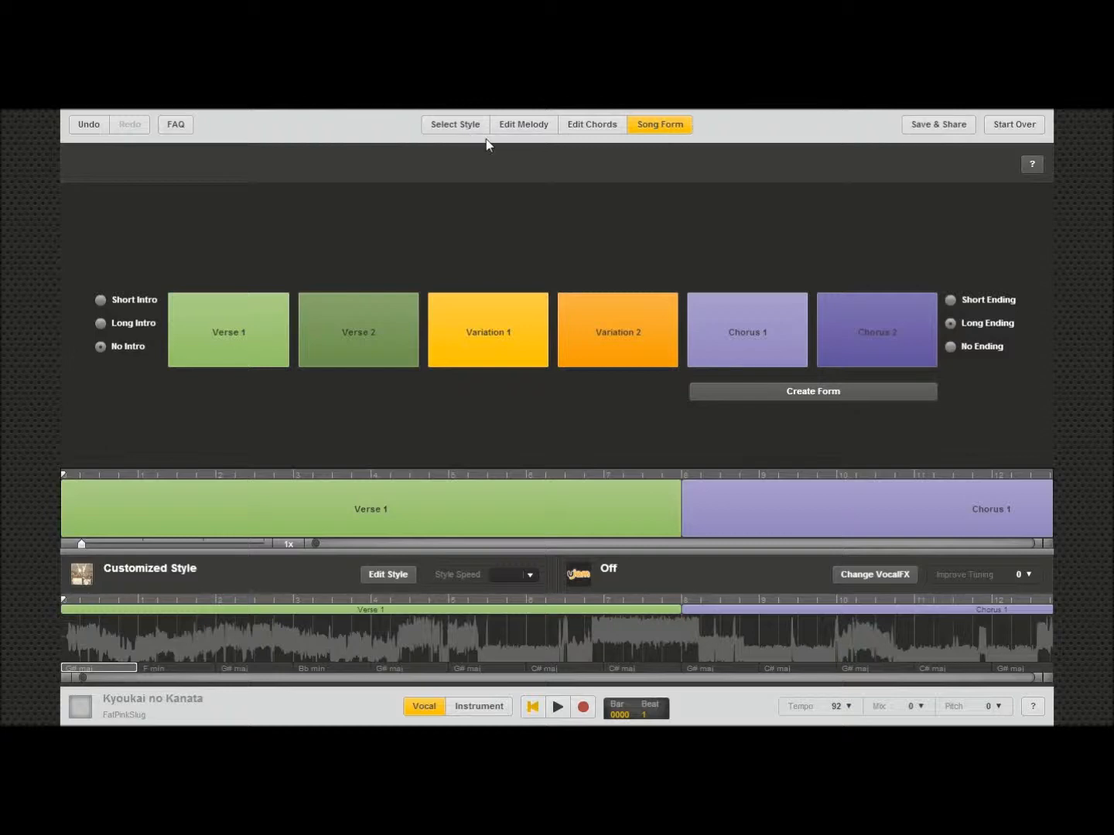
Step: Open the vocal effects, apply the Aliens effect and play the song
left_click(886, 582)
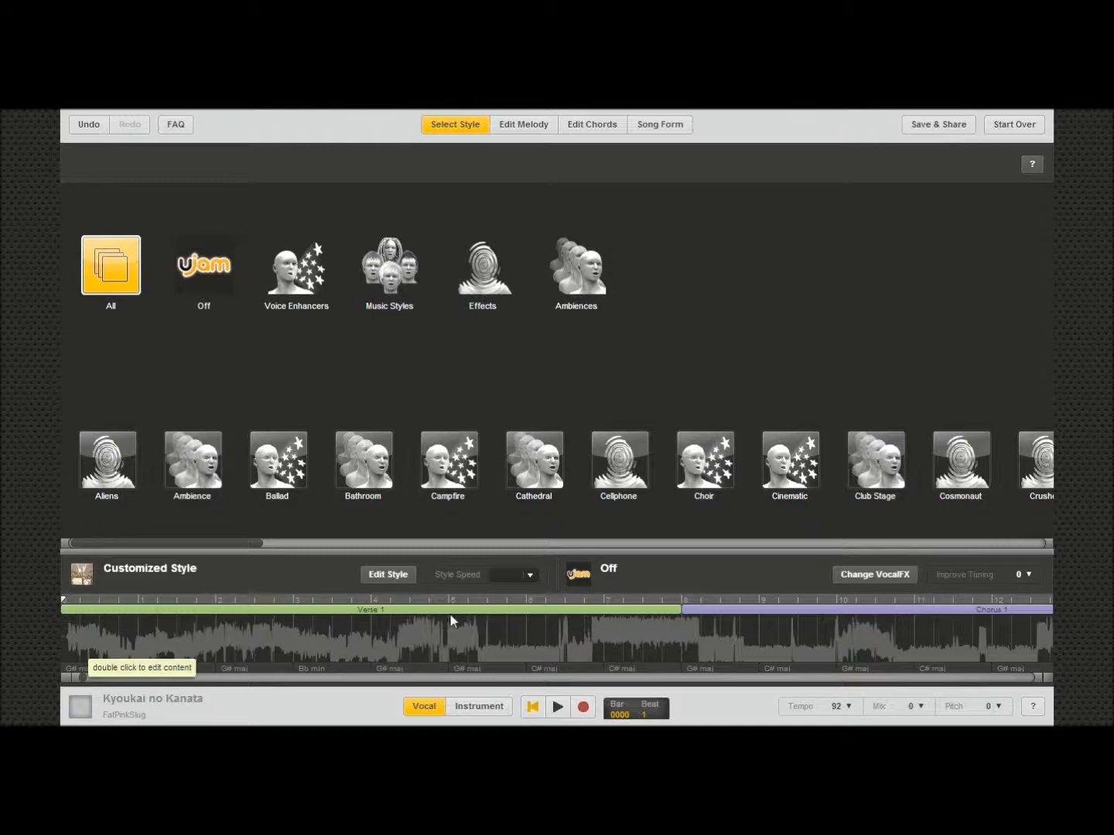
left_click(558, 706)
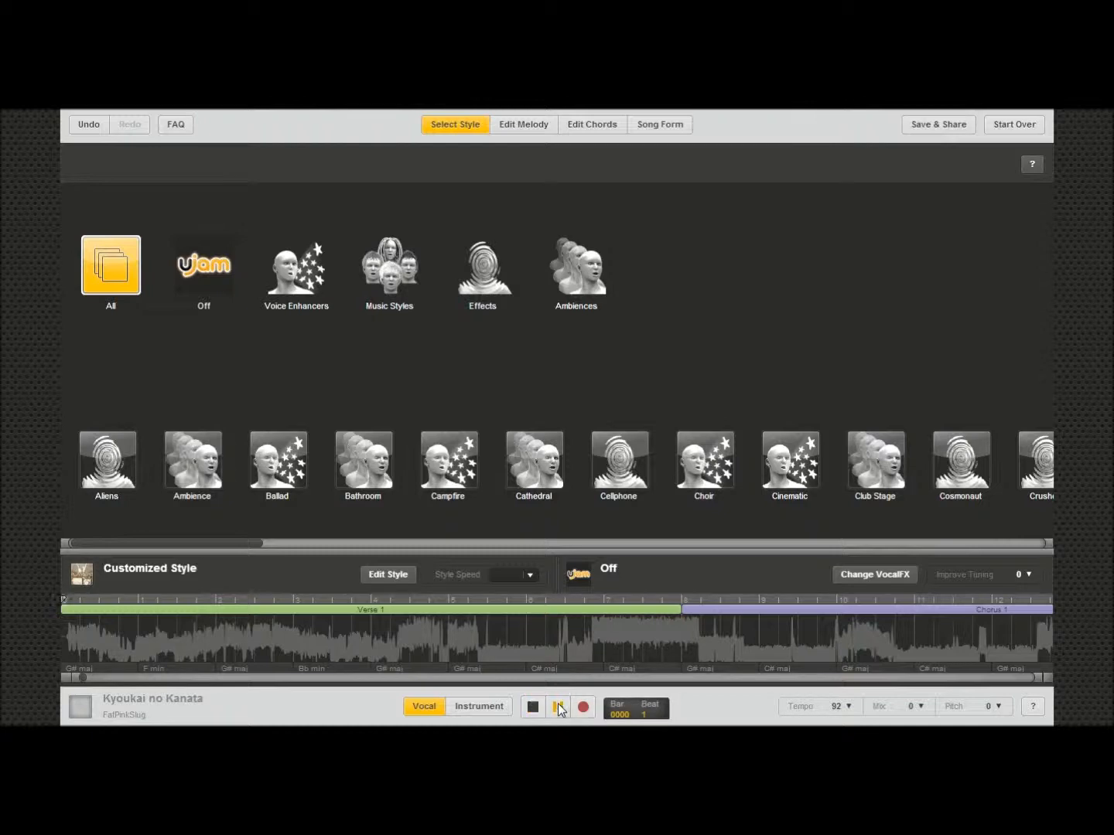
left_click(535, 708)
left_click(108, 473)
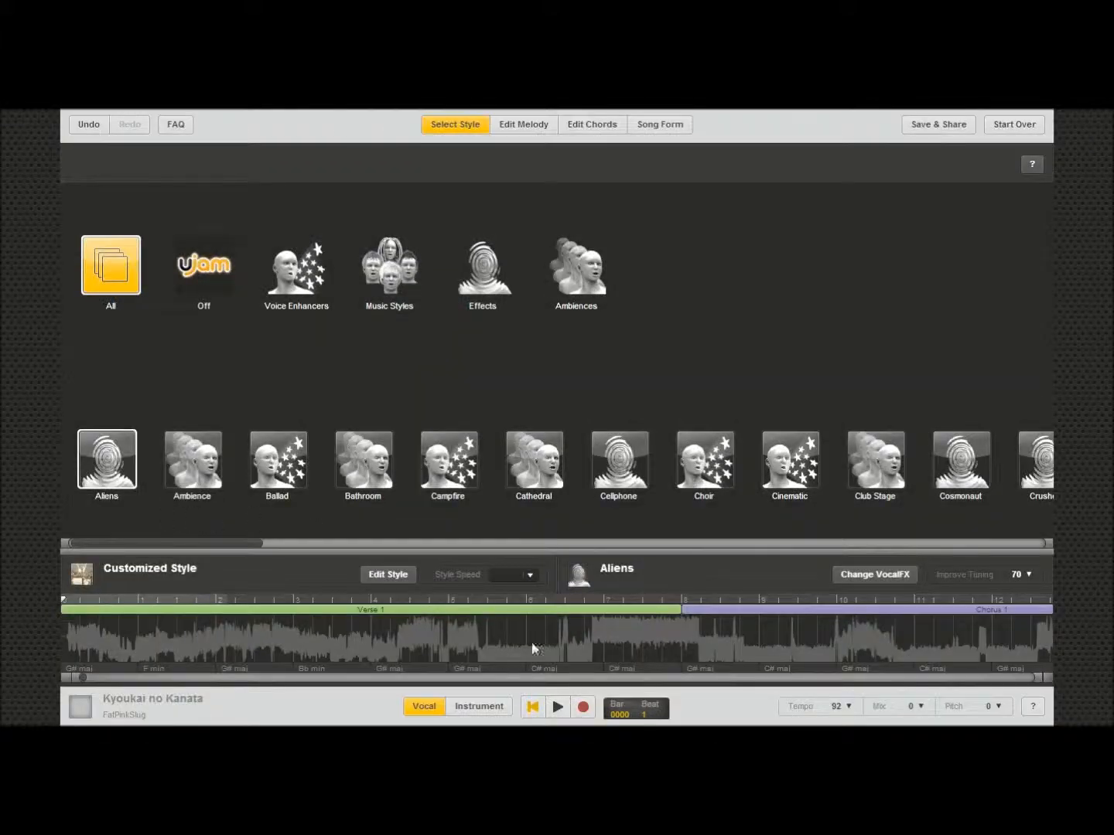
left_click(556, 707)
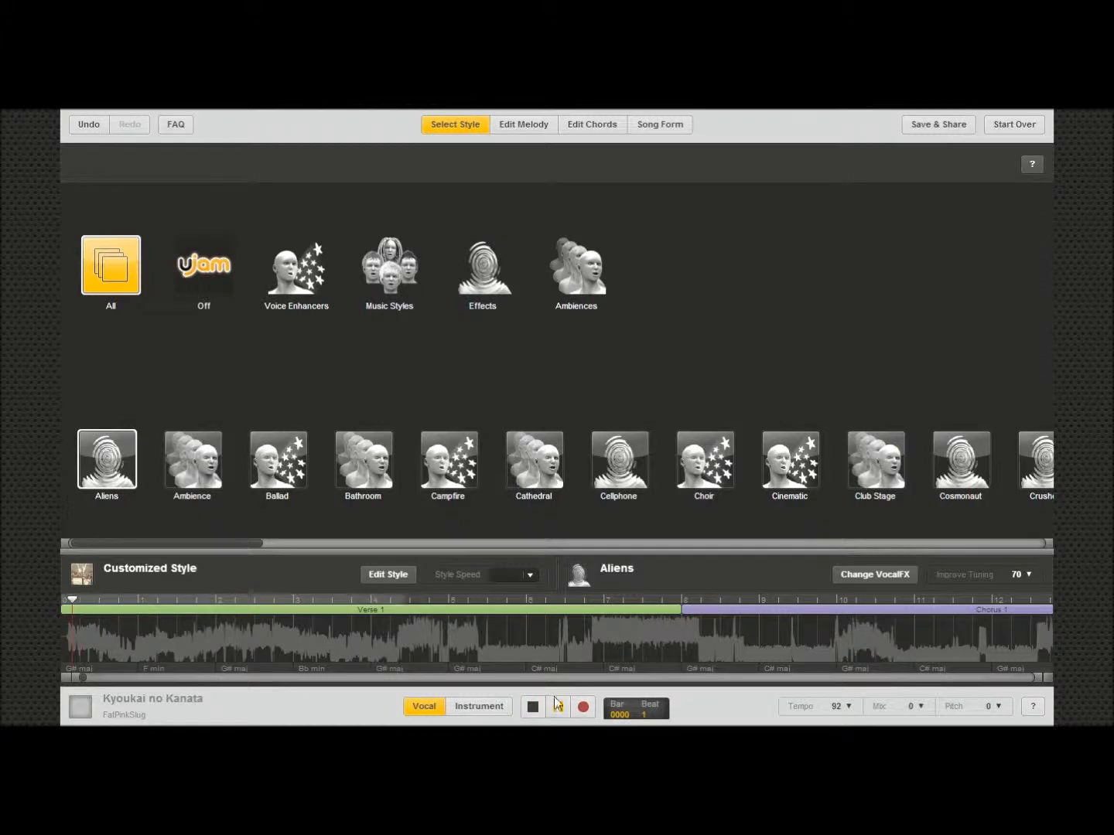
left_click(538, 716)
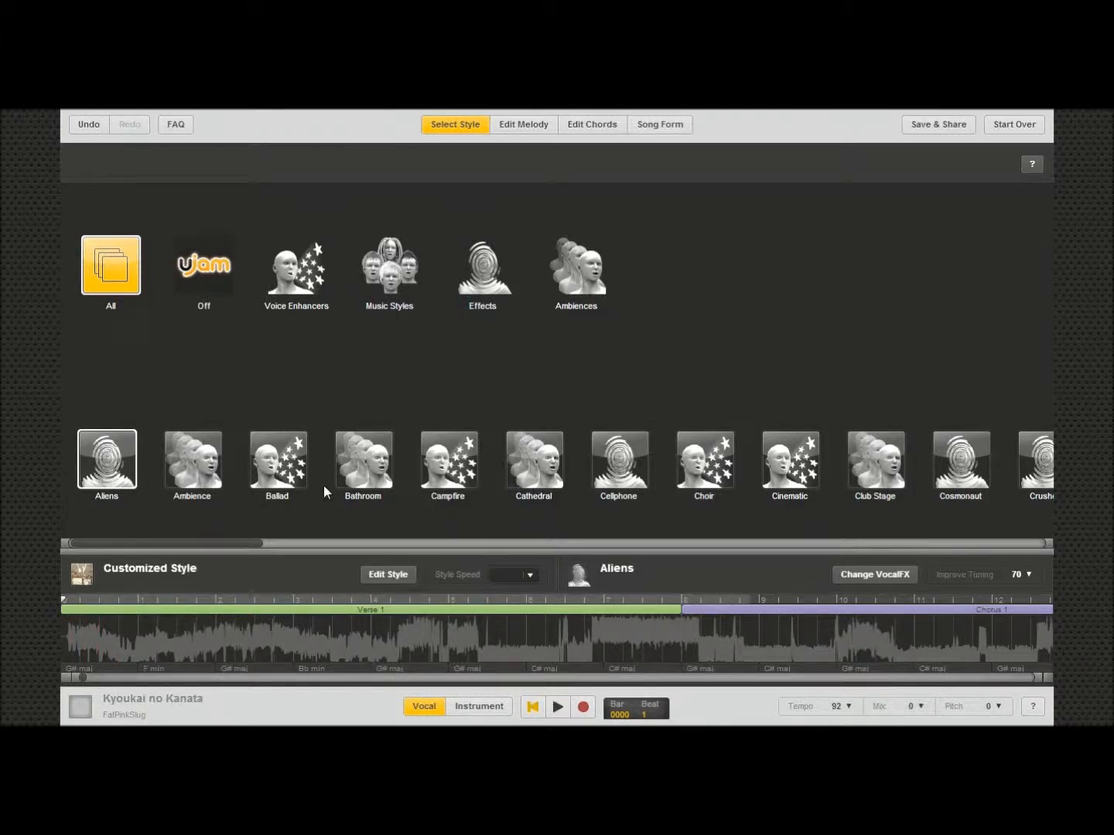
Step: Switch the vocal effect to Ballad and play the song
left_click(285, 468)
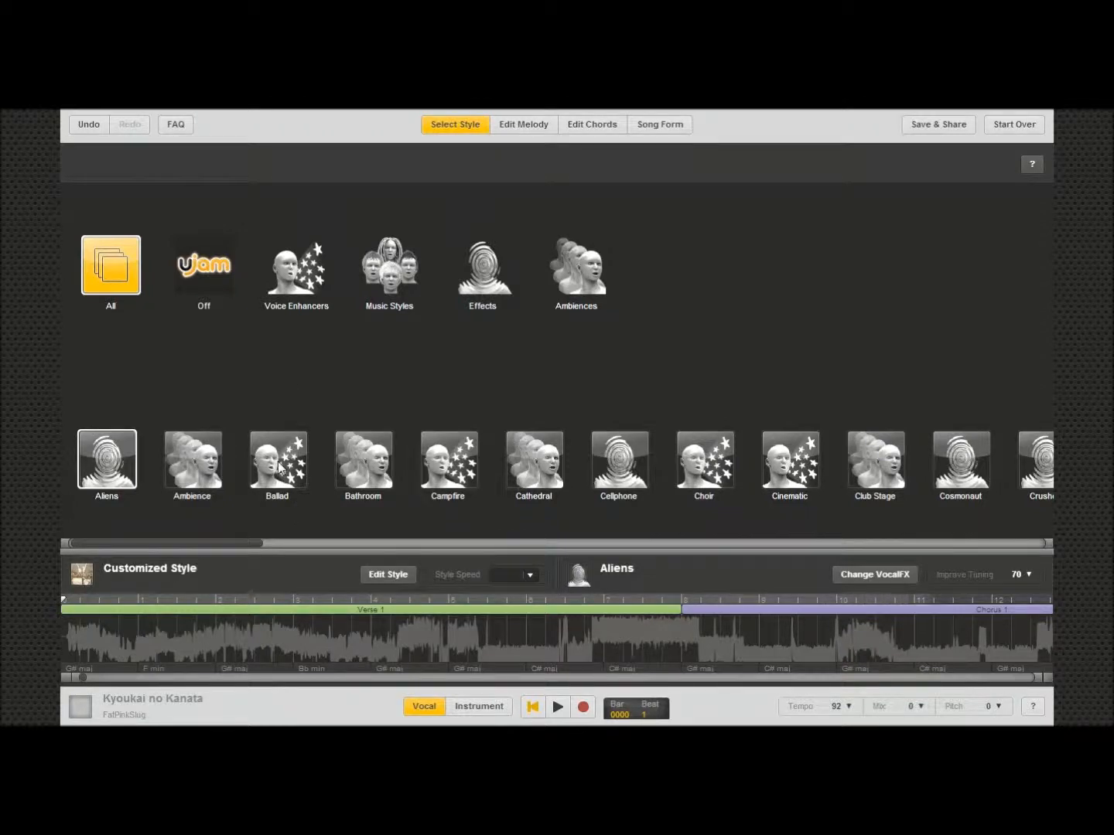
left_click(557, 706)
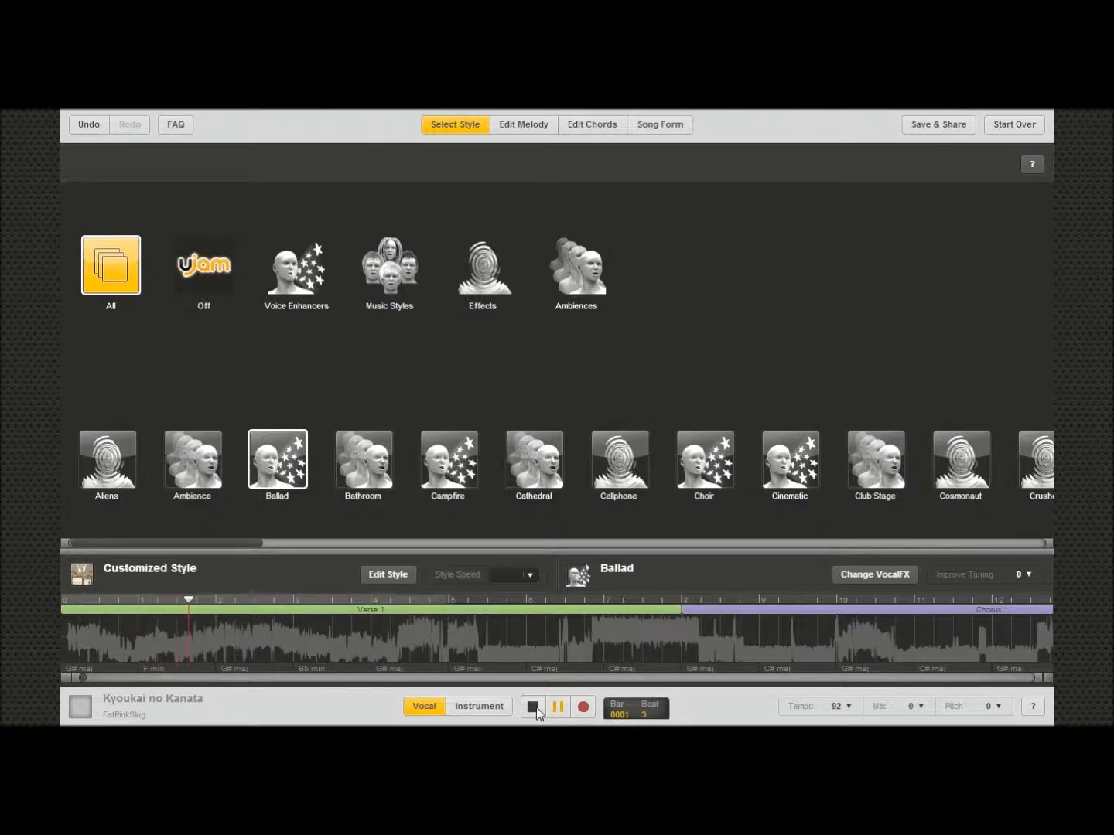
left_click(533, 706)
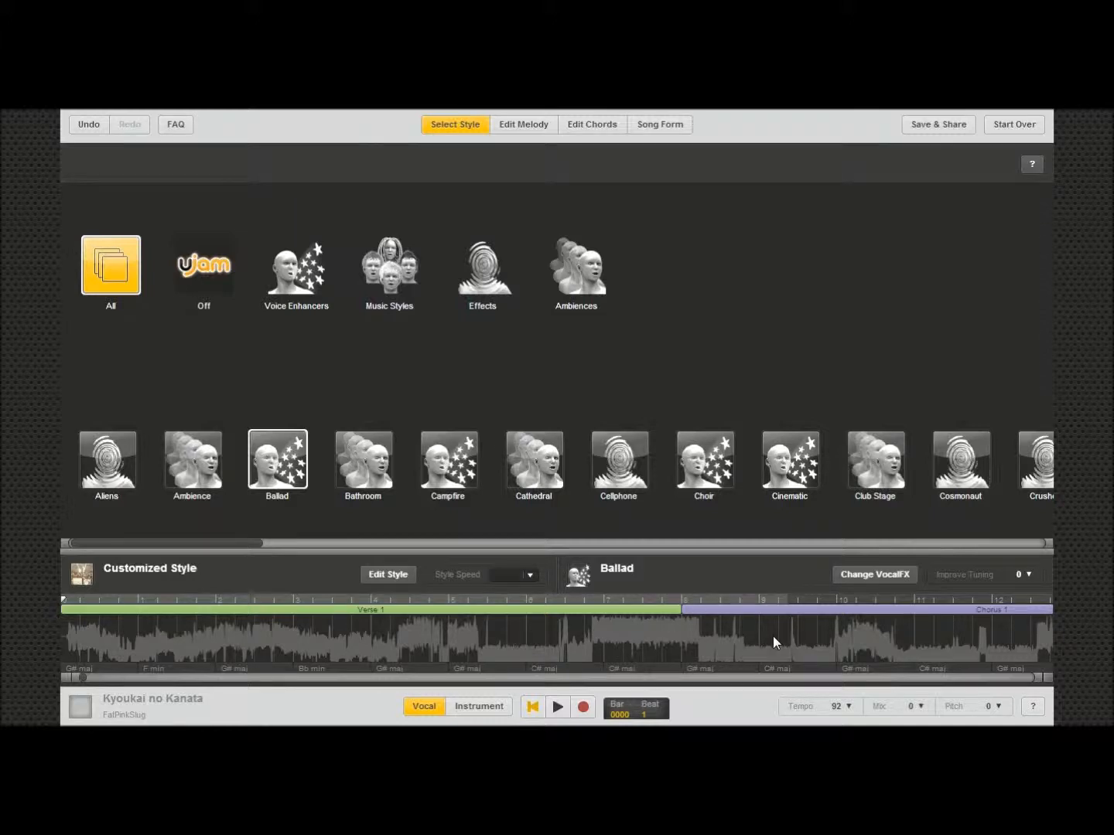
Step: Switch the vocal effect to Cinematic and play the song
left_click(796, 469)
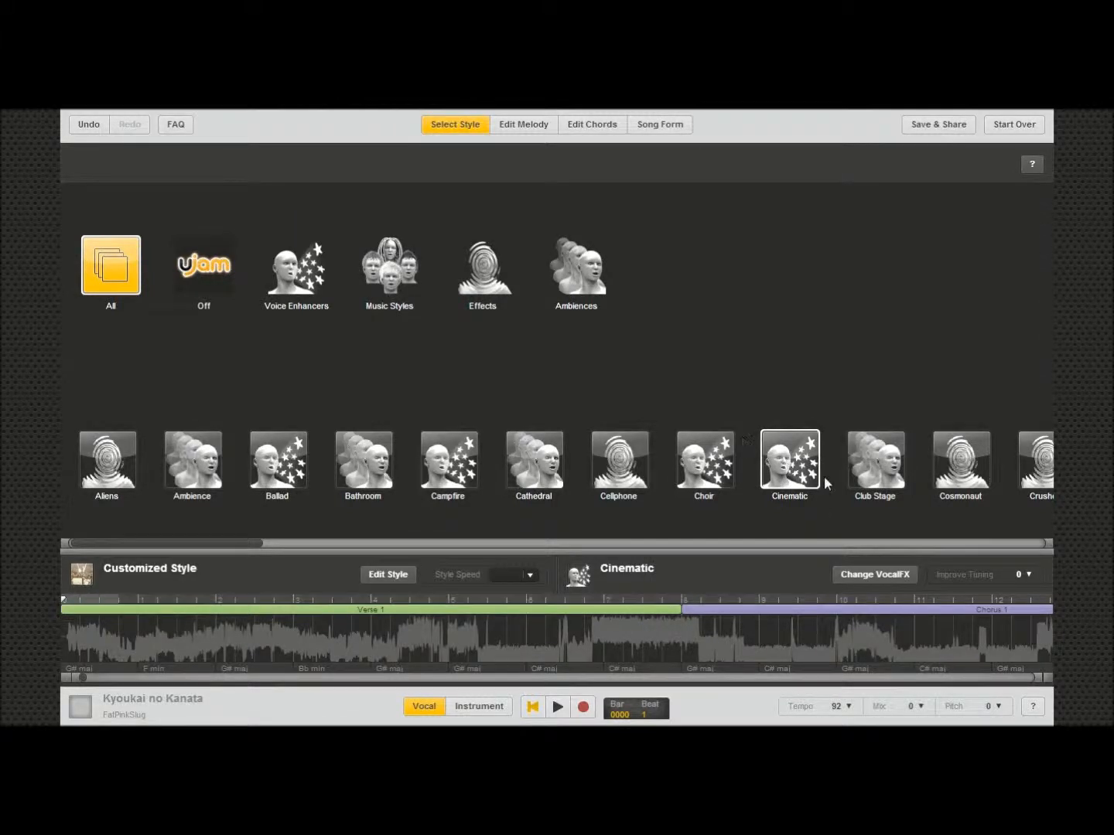
left_click(555, 707)
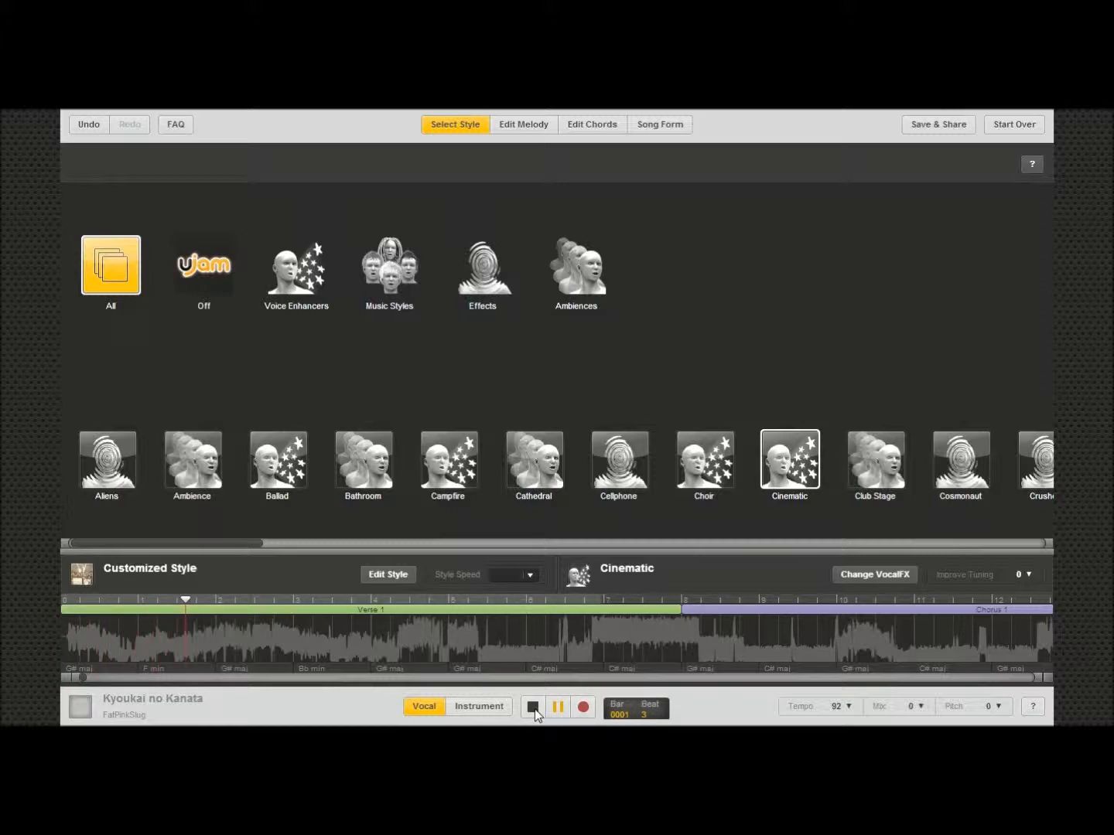
left_click(532, 708)
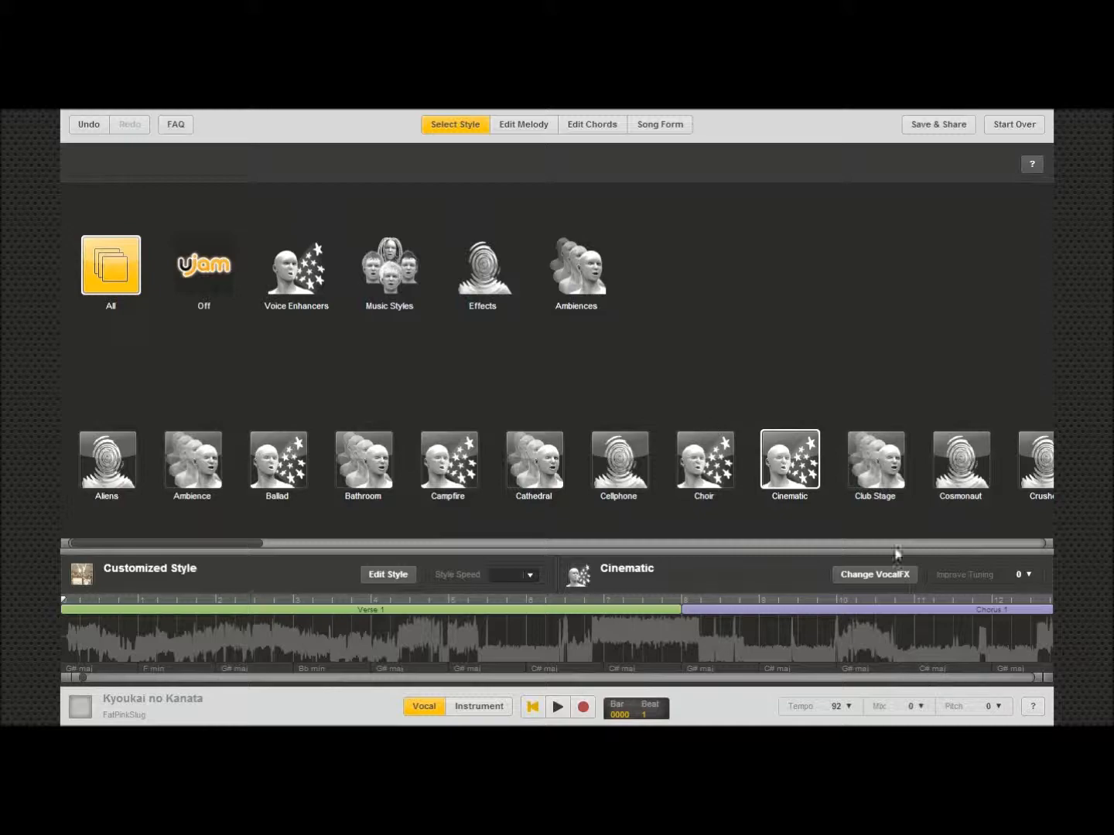
Step: Start over with a new song, confirming that the current session is discarded
left_click(948, 127)
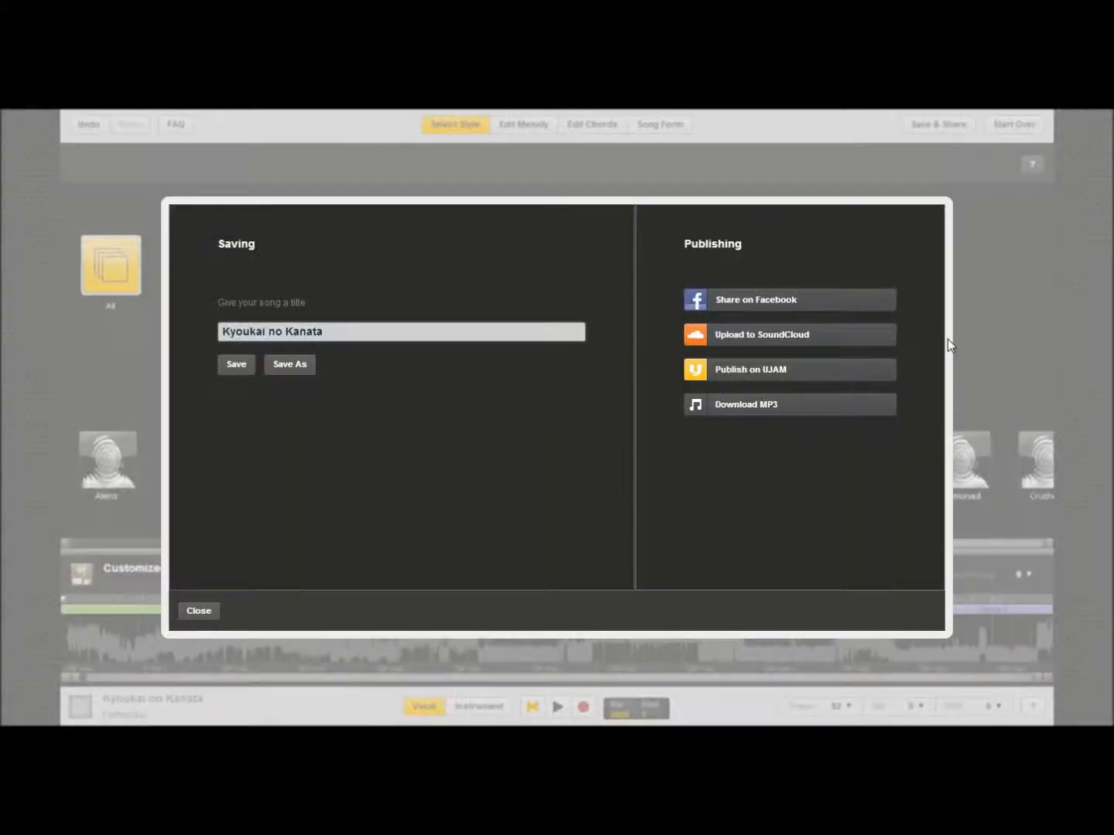
left_click(198, 612)
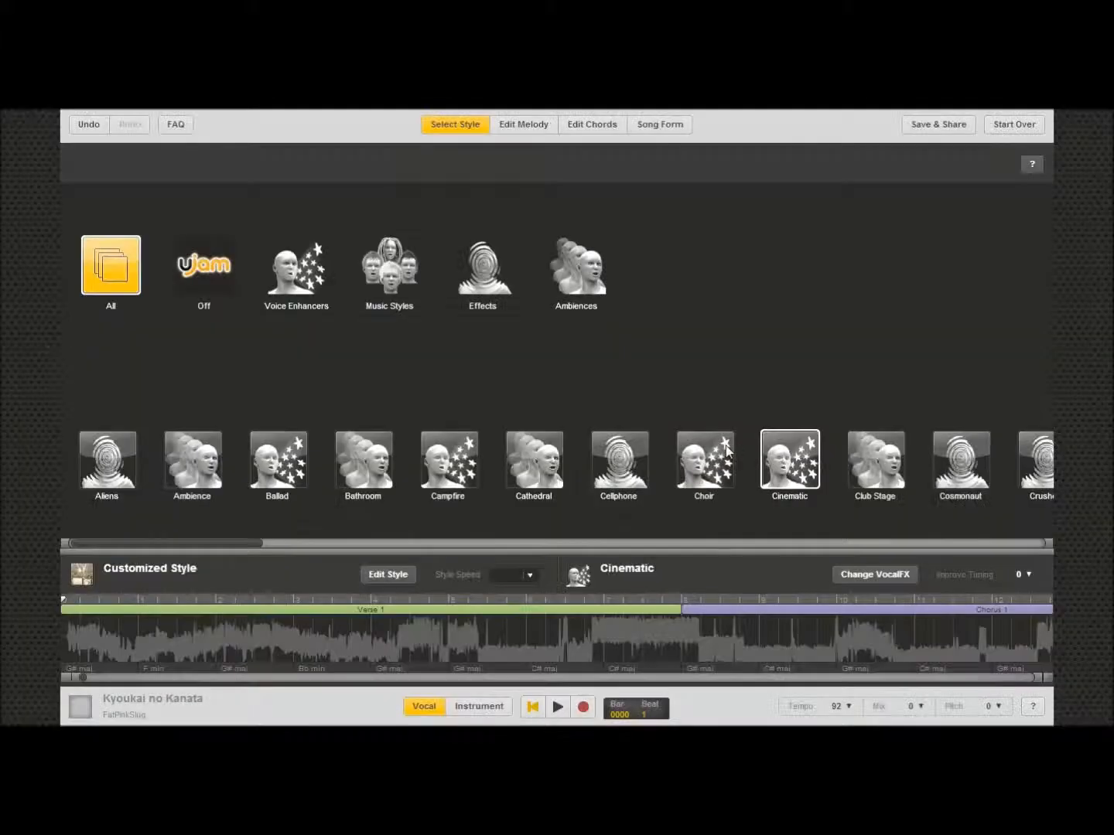
left_click(1010, 125)
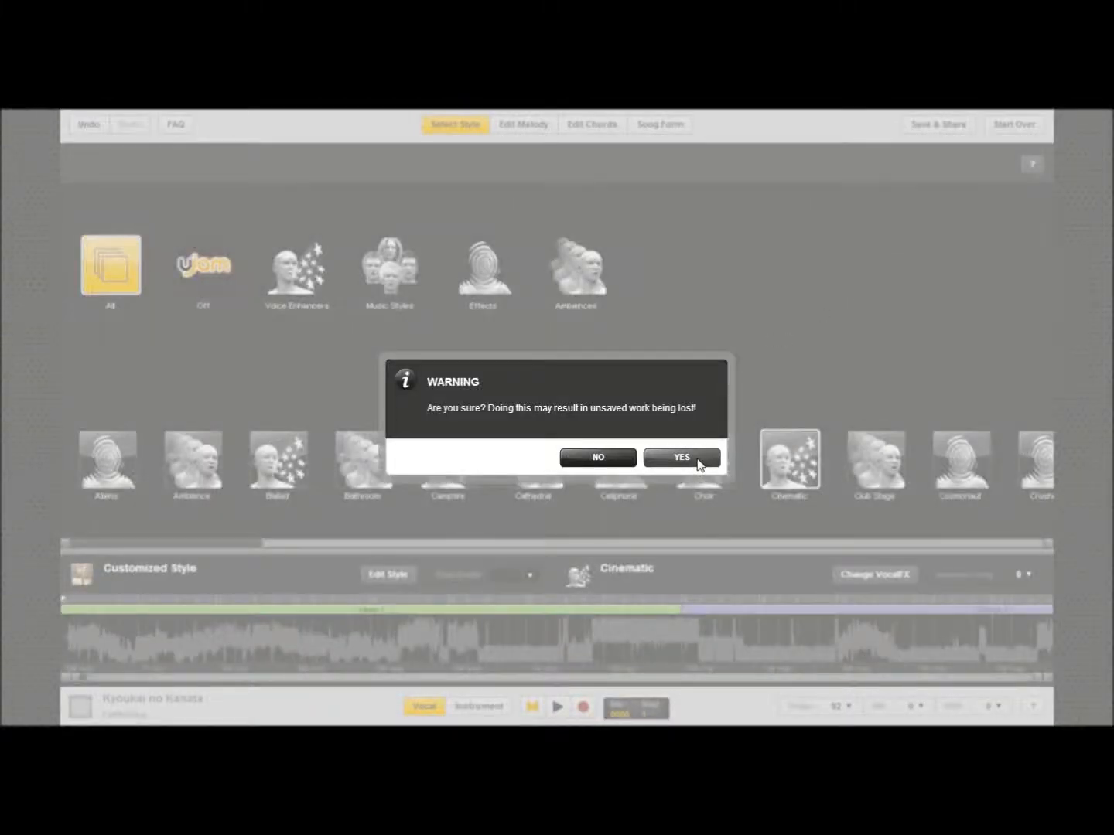
left_click(696, 462)
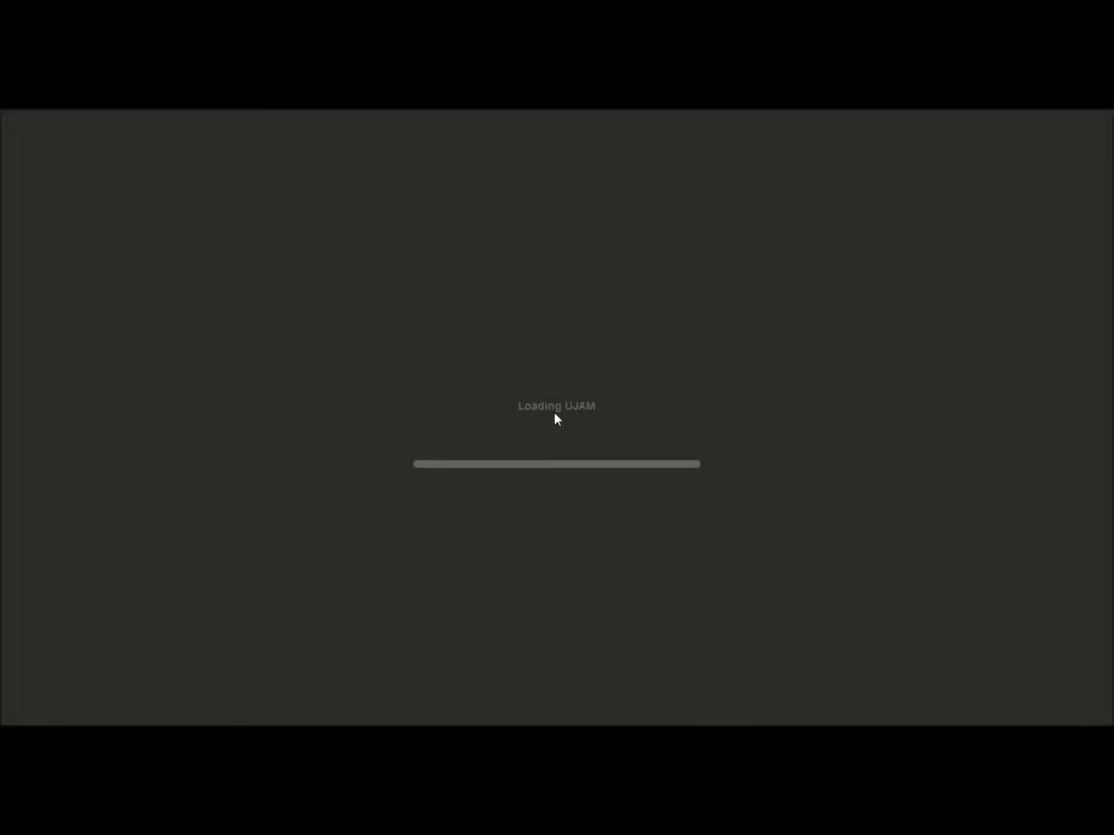